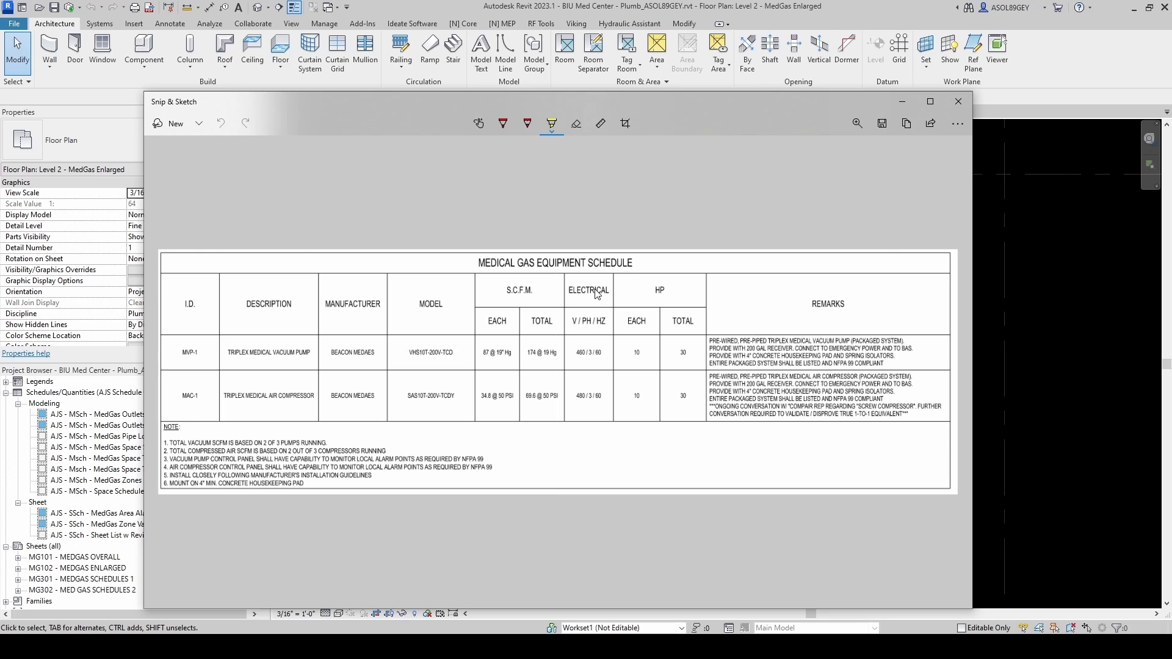
Return to the Revit project and start a new schedule for the Mechanical Equipment category
{"action": "left_click", "coordinate": [1014, 405]}
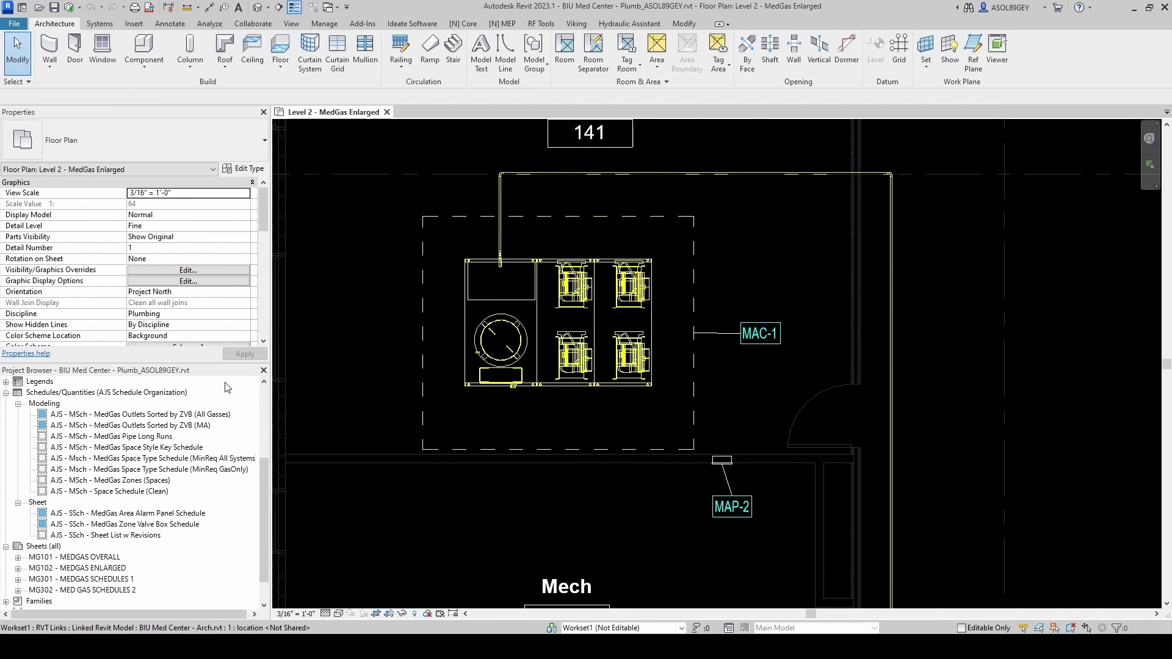
{"action": "right_click", "coordinate": [72, 393]}
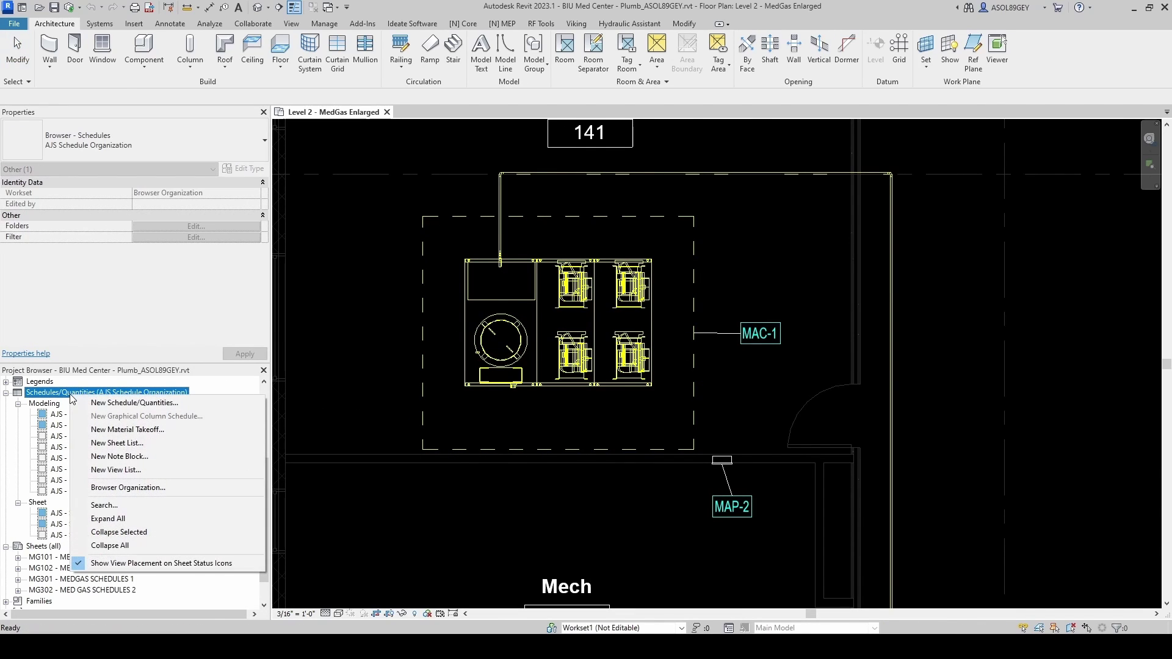
{"action": "left_click", "coordinate": [124, 403]}
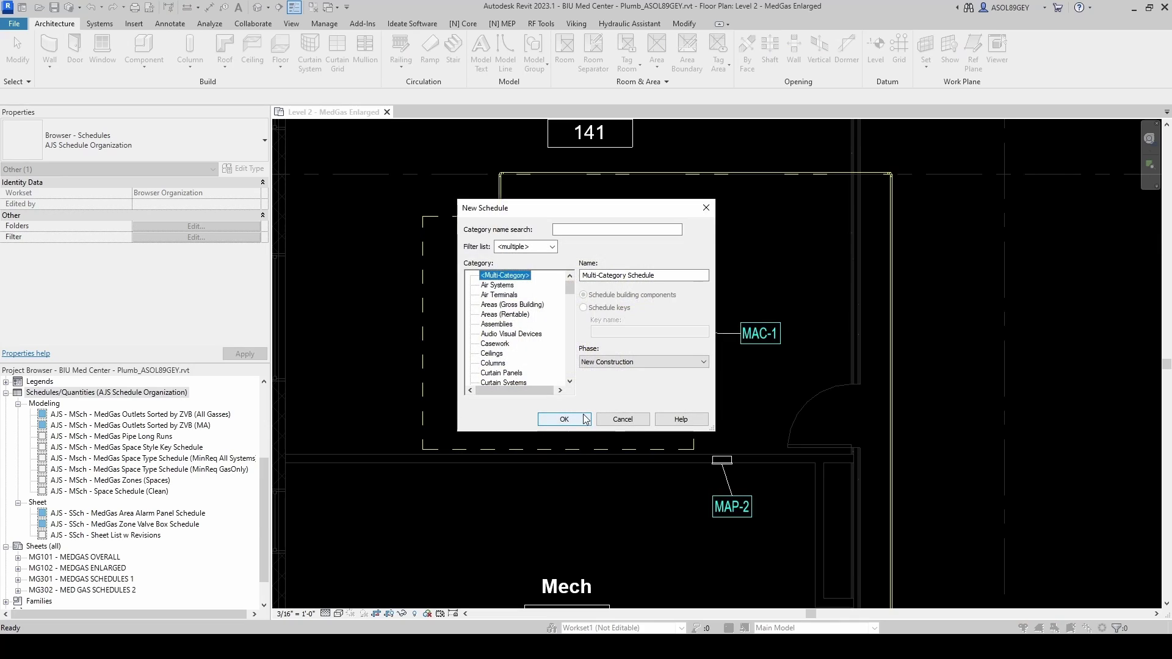
{"action": "left_click", "coordinate": [502, 325]}
{"action": "key", "text": "m"}
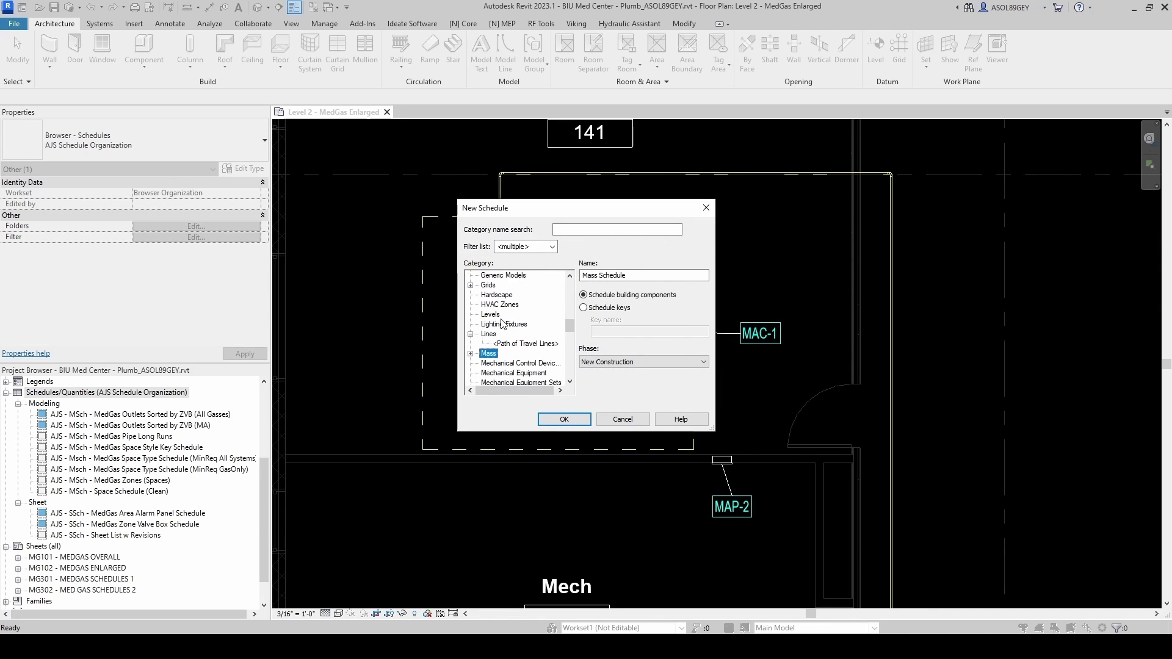
{"action": "scroll", "coordinate": [513, 336], "scroll_direction": "down", "scroll_amount": 1}
{"action": "left_click", "coordinate": [526, 355]}
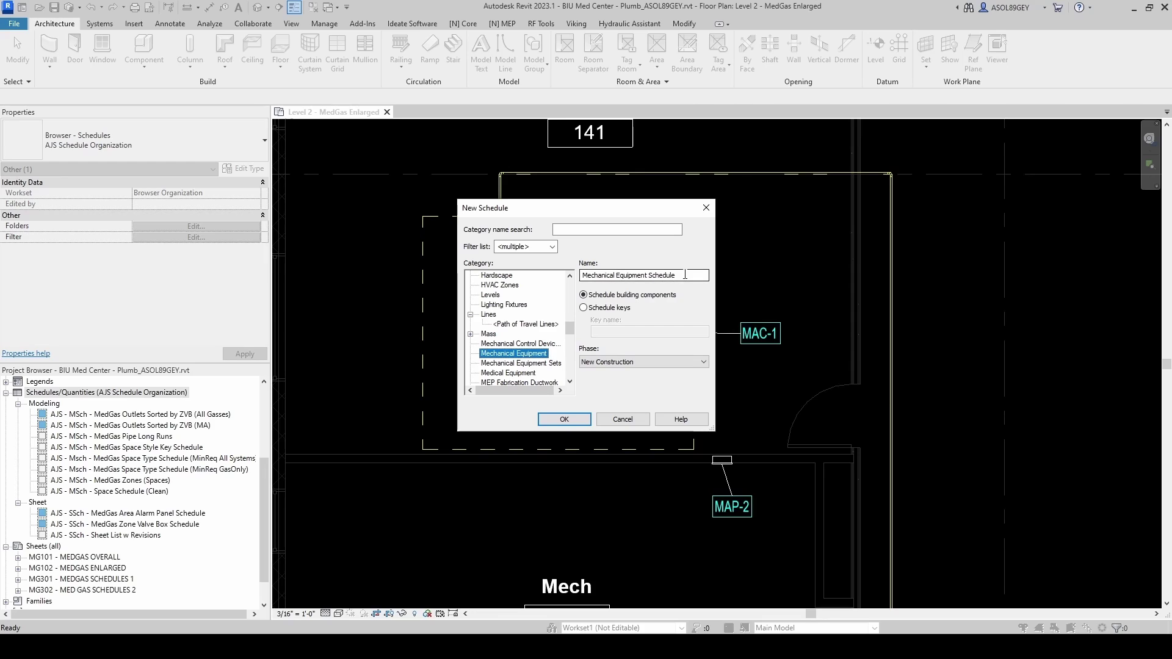
Name the new schedule AJS - MSch - Medical Gas Equipment and create it
{"action": "triple_click", "coordinate": [642, 275]}
{"action": "type", "text": "AJS - MSch - Medical"}
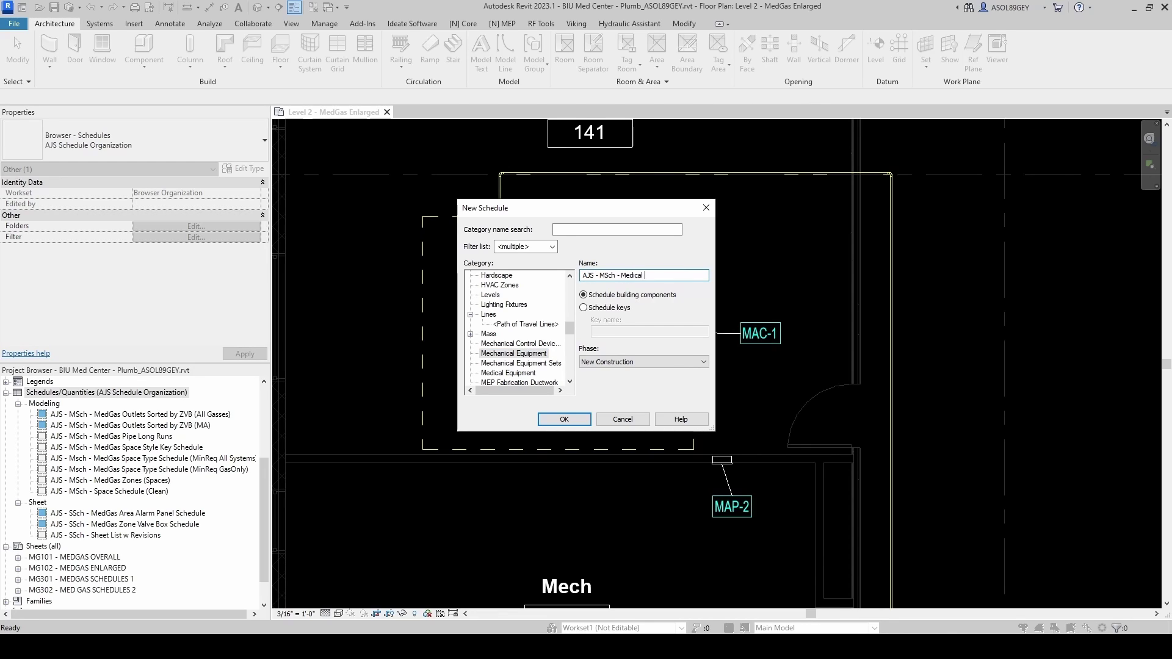
{"action": "type", "text": " Air Compressor"}
{"action": "left_click", "coordinate": [976, 411]}
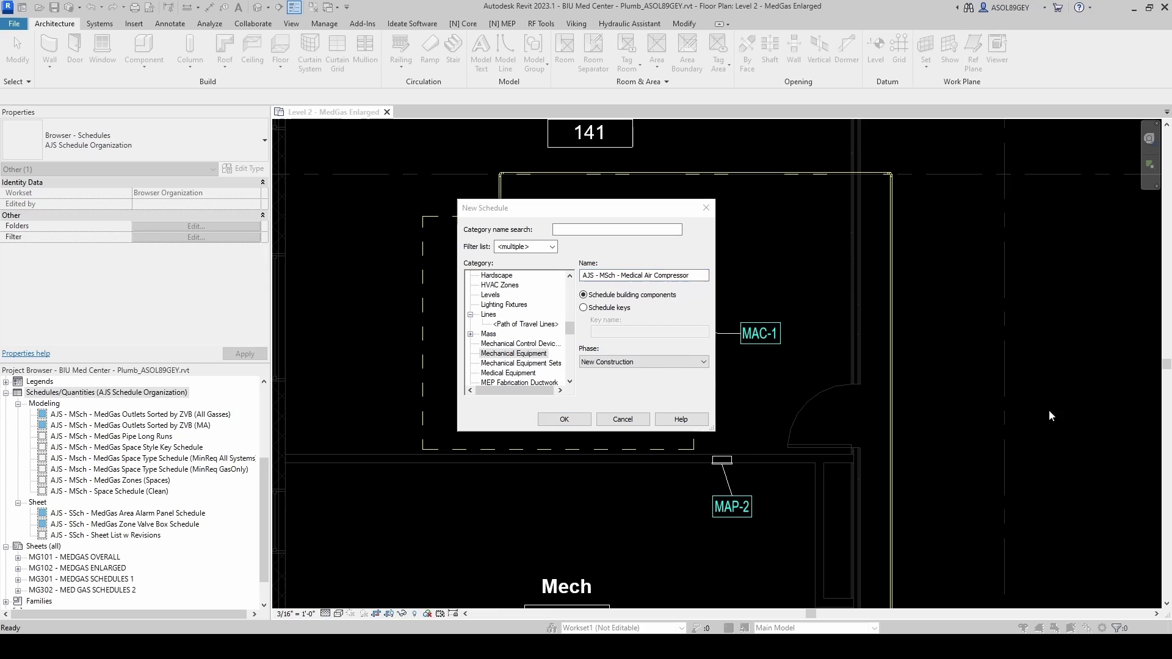
{"action": "left_click", "coordinate": [655, 277]}
{"action": "left_click_drag", "start_coordinate": [646, 276], "coordinate": [702, 278]}
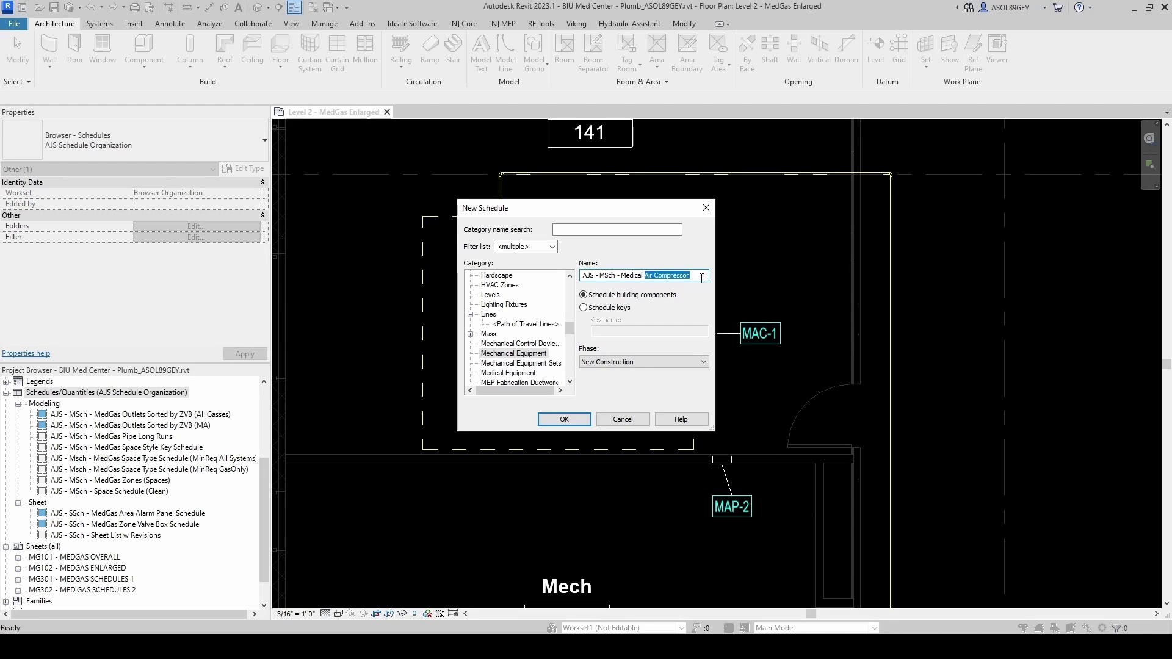
{"action": "type", "text": "Gas Equipment"}
{"action": "left_click", "coordinate": [559, 420]}
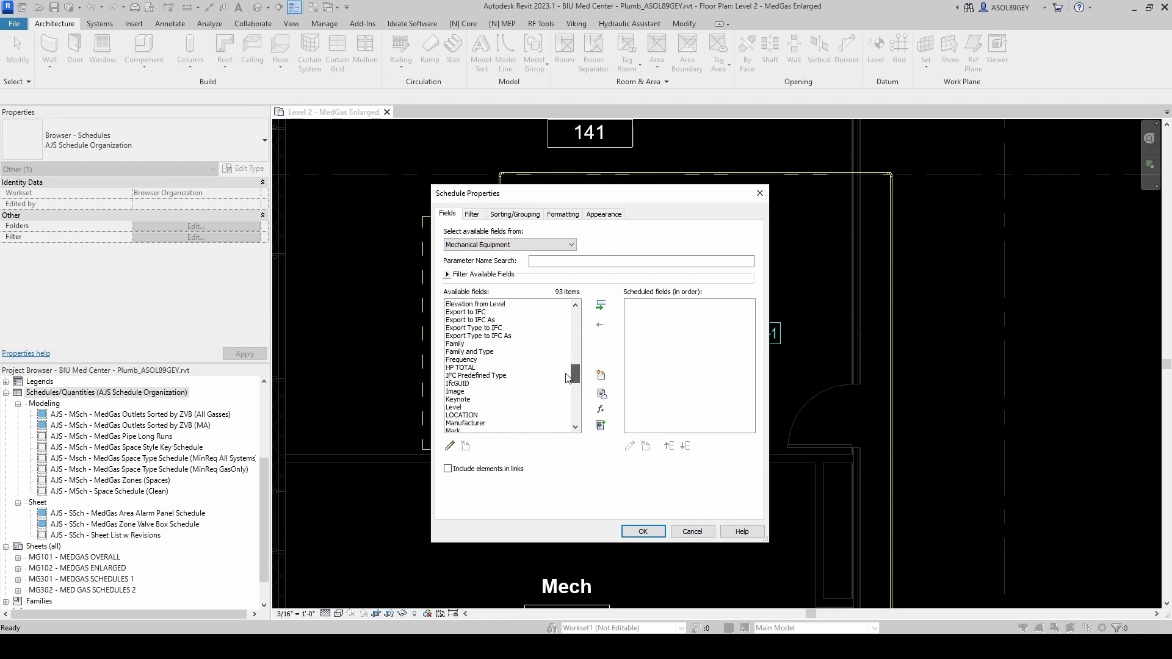
Add the fields AJS EquipTag, AJS EquipDescription, AJS EquipManufacturer and AJS EquipModel to the schedule in that order
{"action": "left_click", "coordinate": [475, 408]}
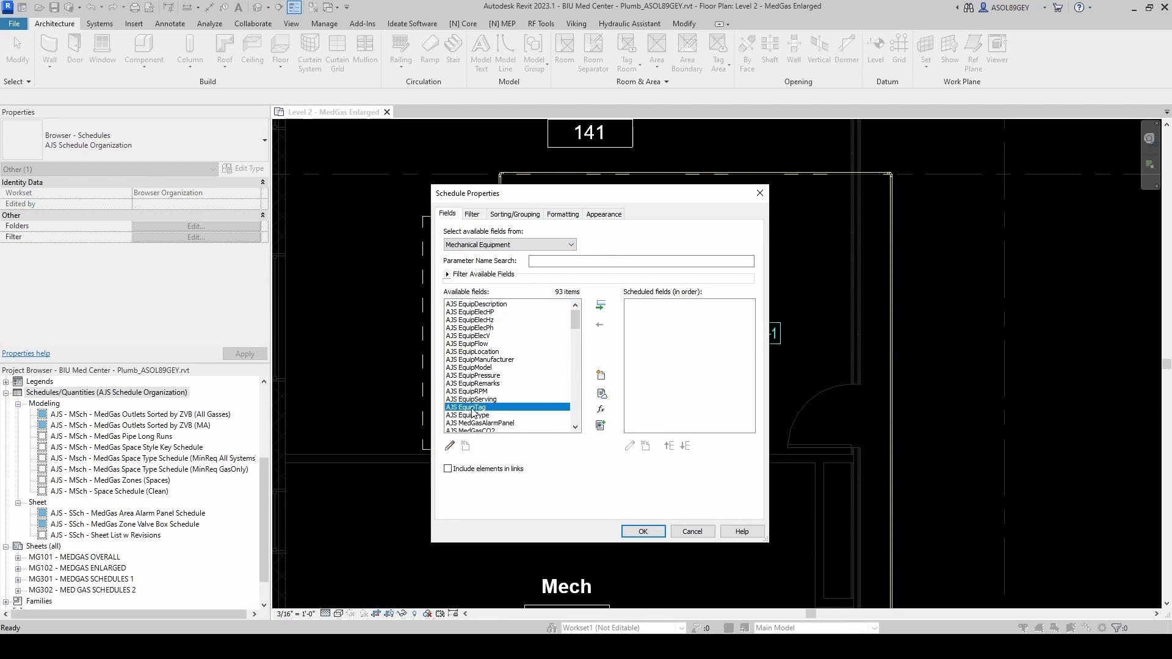
{"action": "left_click", "coordinate": [600, 305]}
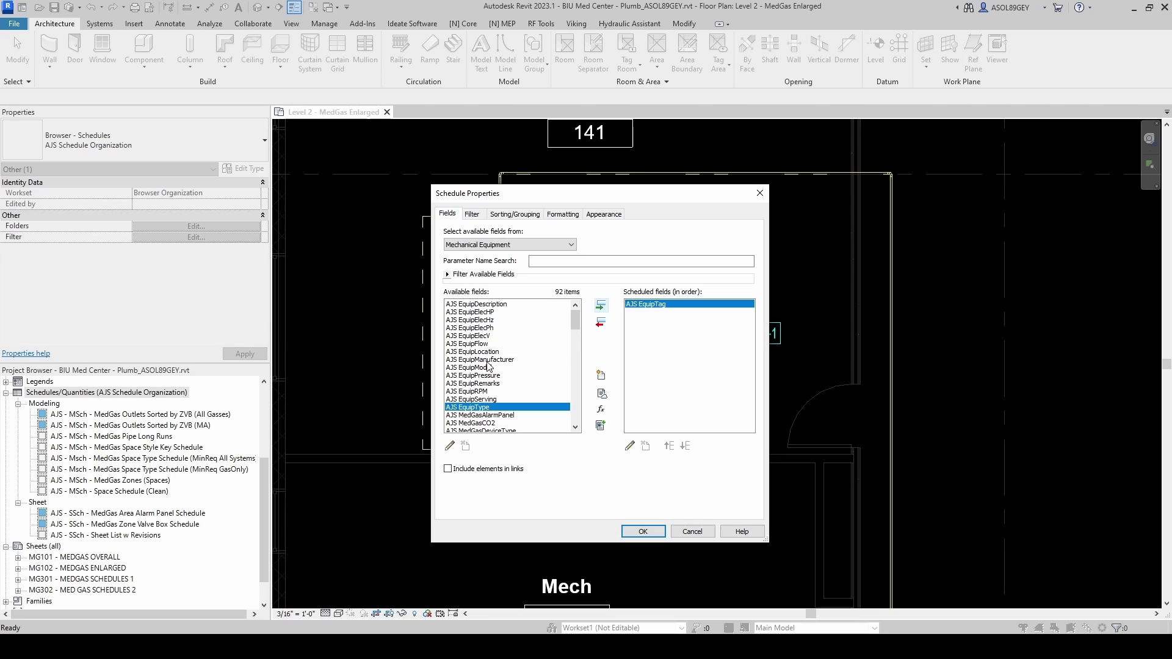
{"action": "left_click", "coordinate": [476, 304]}
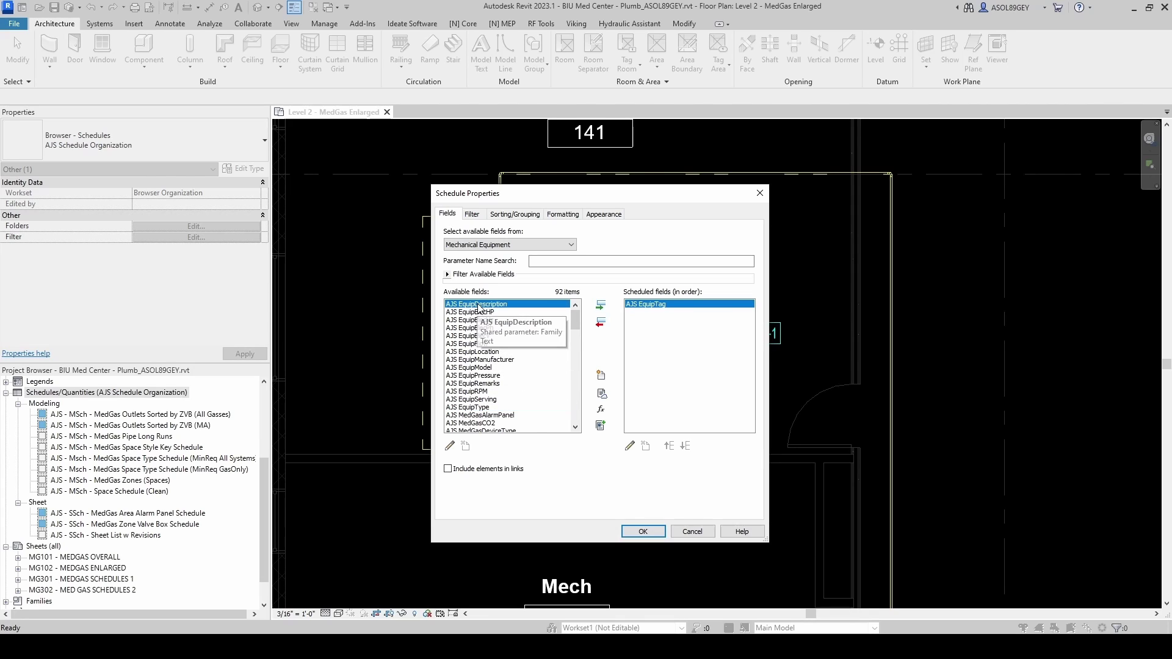
{"action": "left_click", "coordinate": [600, 305]}
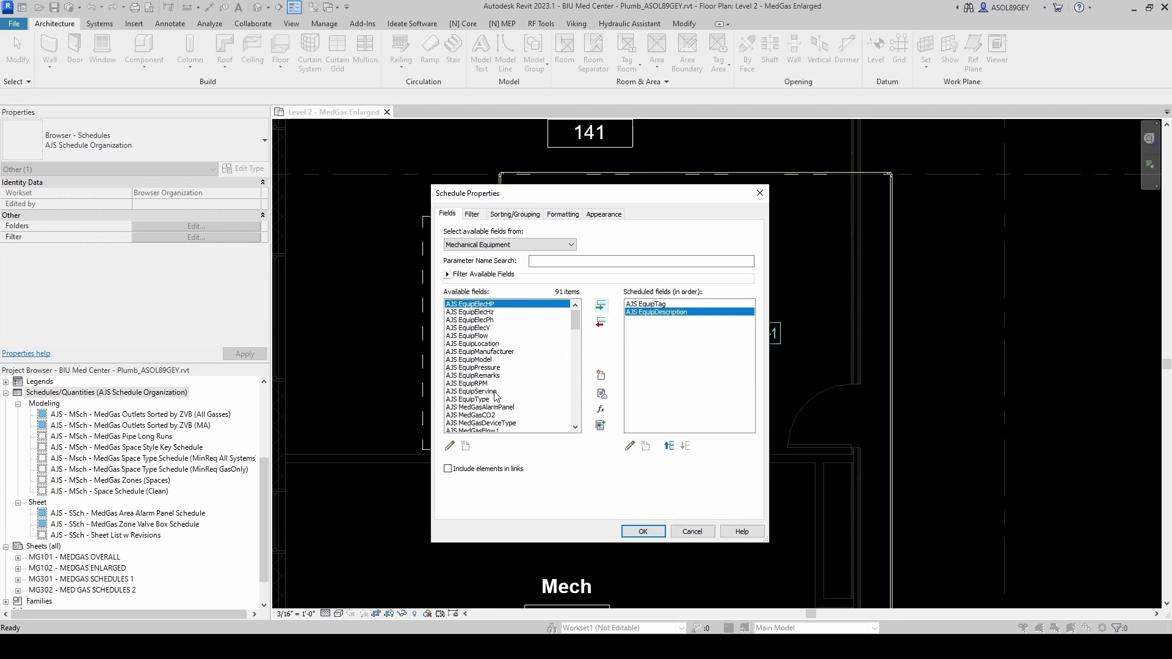
{"action": "left_click", "coordinate": [484, 351]}
{"action": "left_click", "coordinate": [600, 305]}
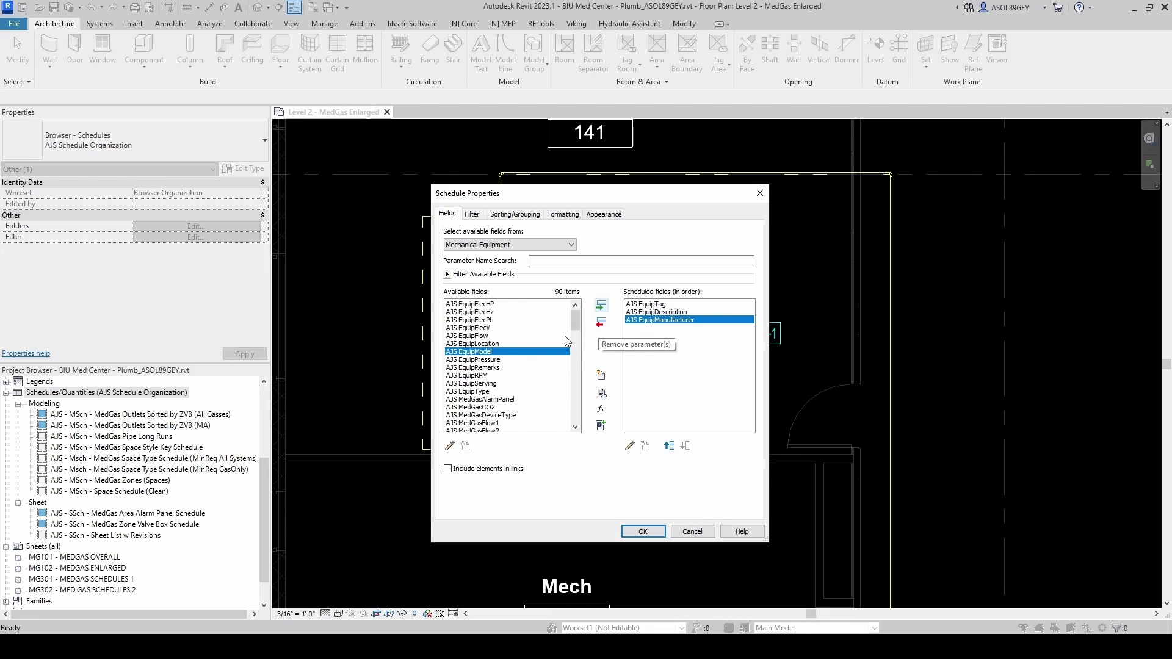
{"action": "left_click", "coordinate": [601, 305]}
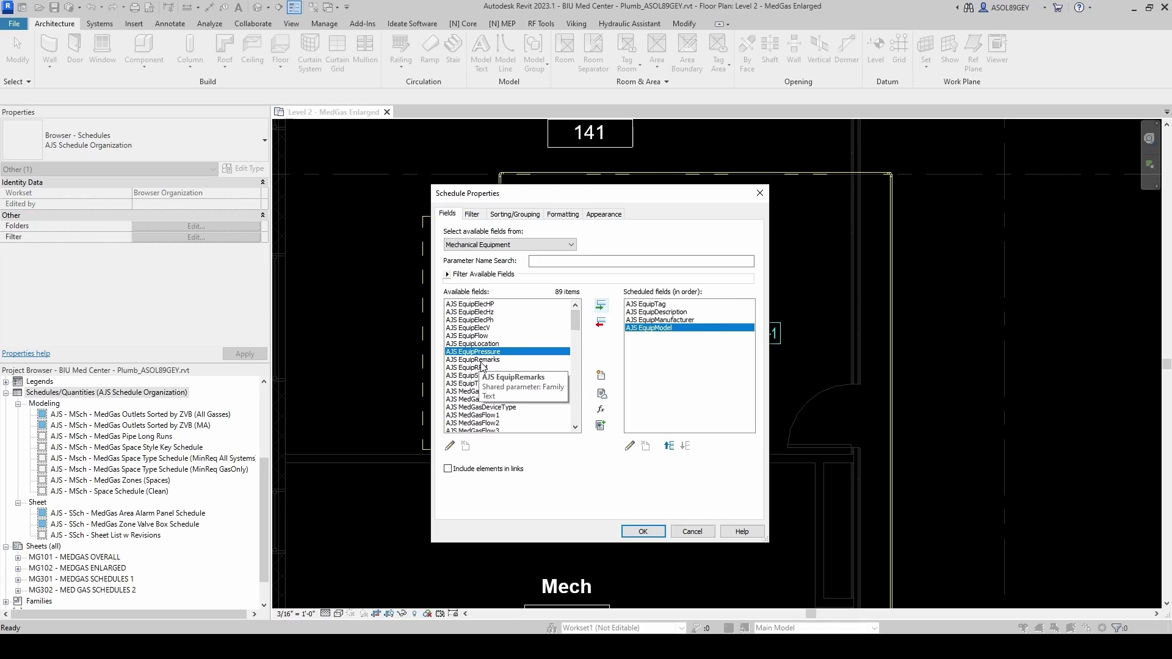
Begin adding a new shared parameter to the schedule and look through the available parameters in the Plumbing group
{"action": "left_click", "coordinate": [479, 337]}
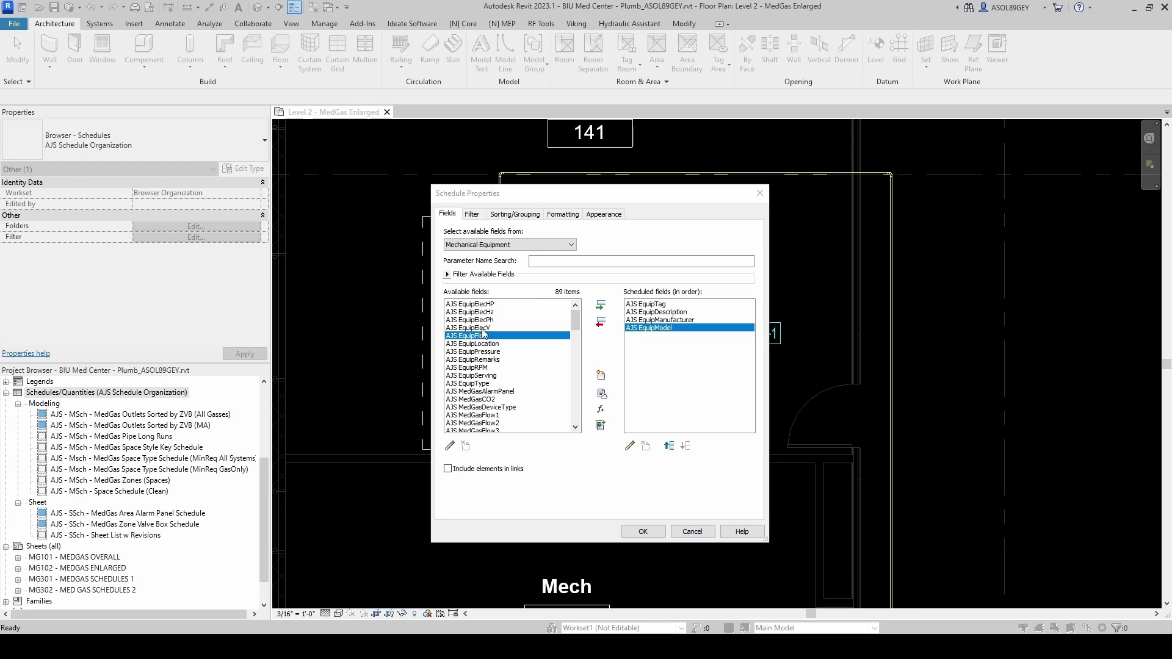
{"action": "left_click", "coordinate": [602, 377]}
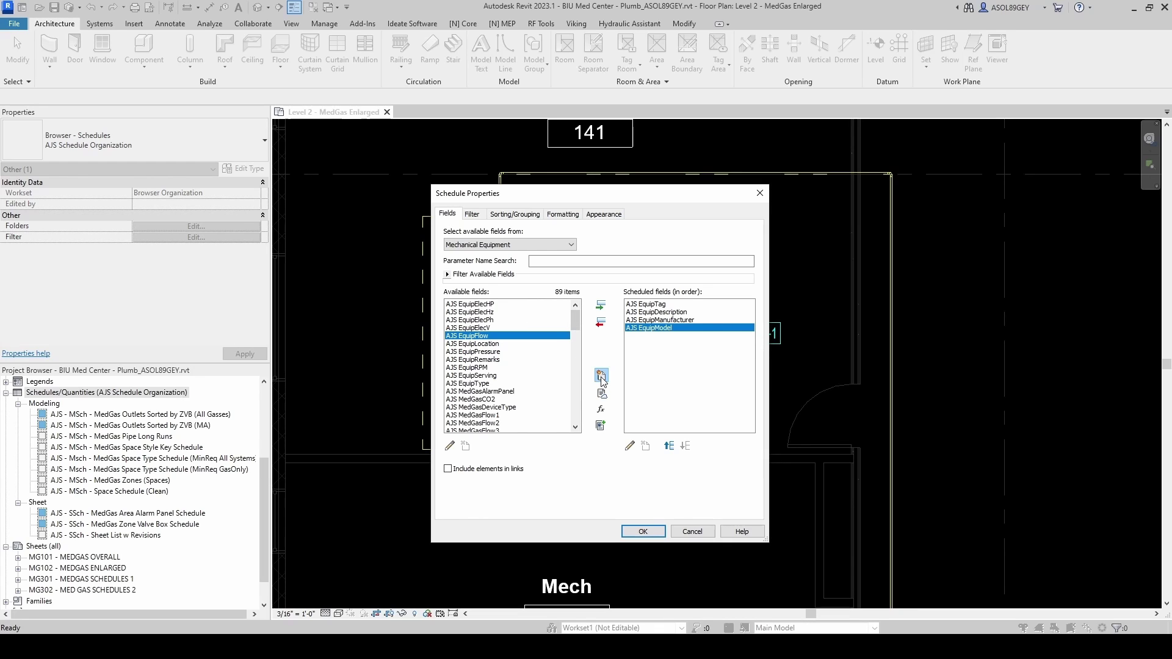
{"action": "left_click", "coordinate": [470, 265]}
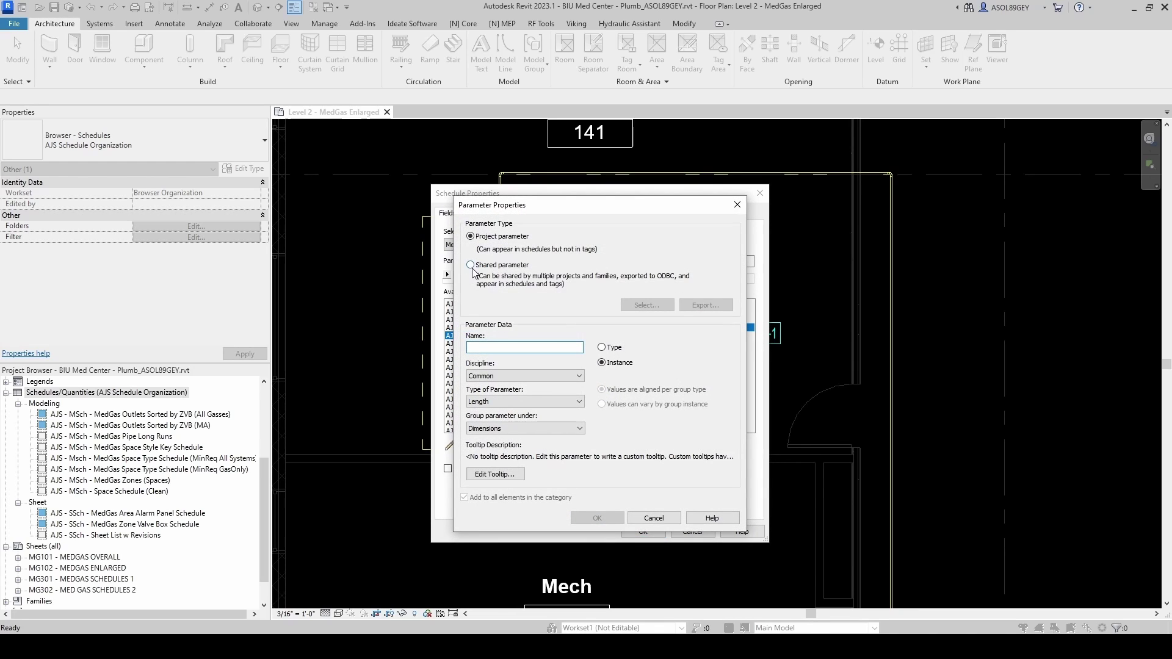
{"action": "left_click", "coordinate": [648, 305]}
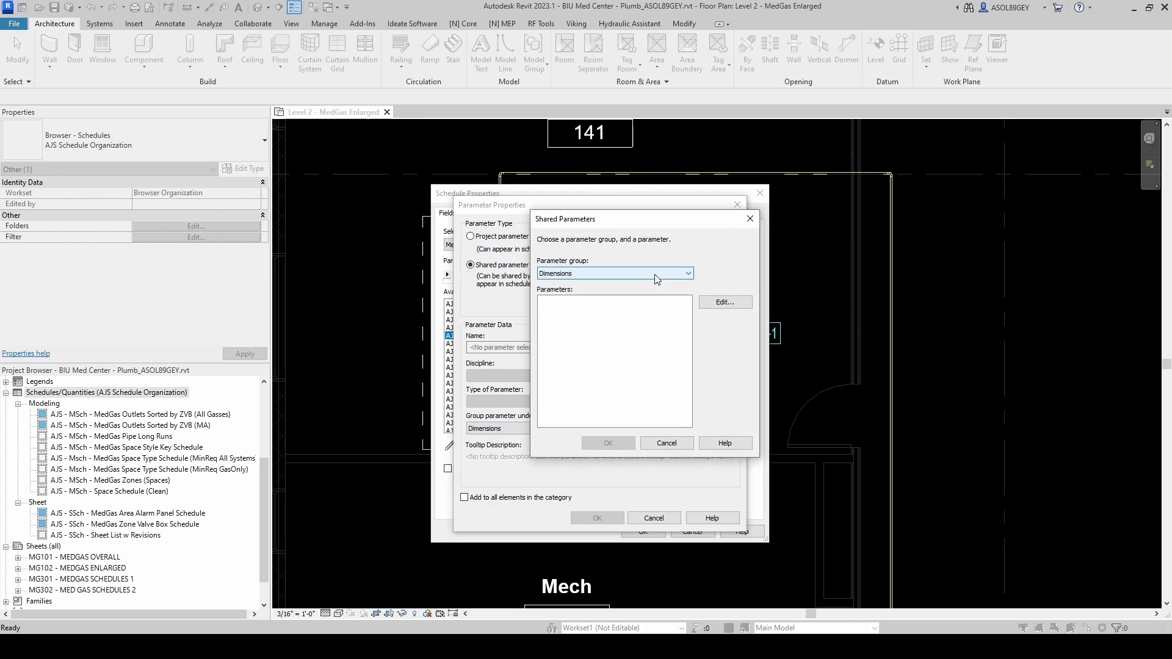
{"action": "left_click", "coordinate": [654, 273]}
{"action": "left_click", "coordinate": [573, 308]}
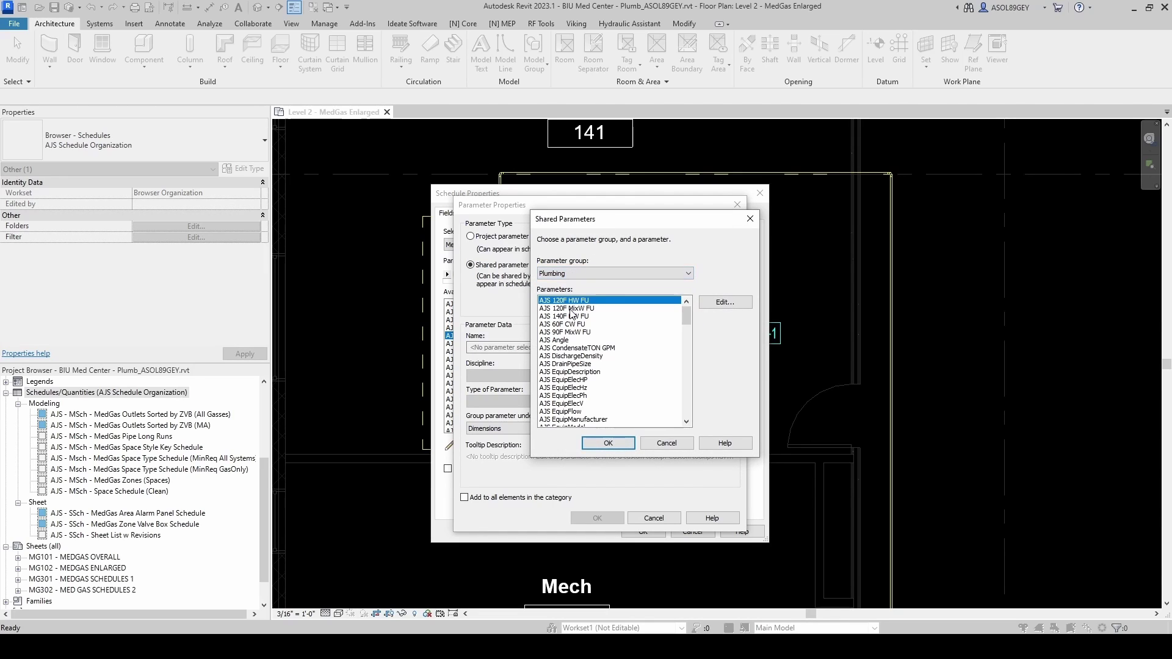
{"action": "scroll", "coordinate": [683, 327], "scroll_direction": "down", "scroll_amount": 3}
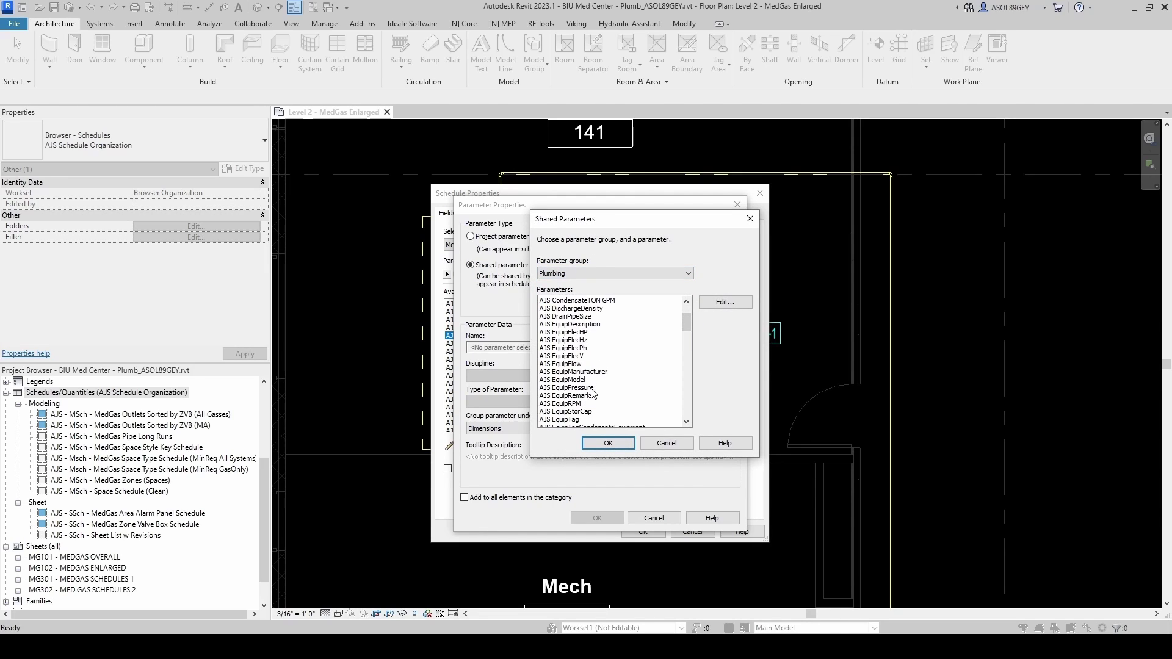
Open the shared parameter file for editing and switch it to the Plumbing parameter group
{"action": "left_click", "coordinate": [721, 304]}
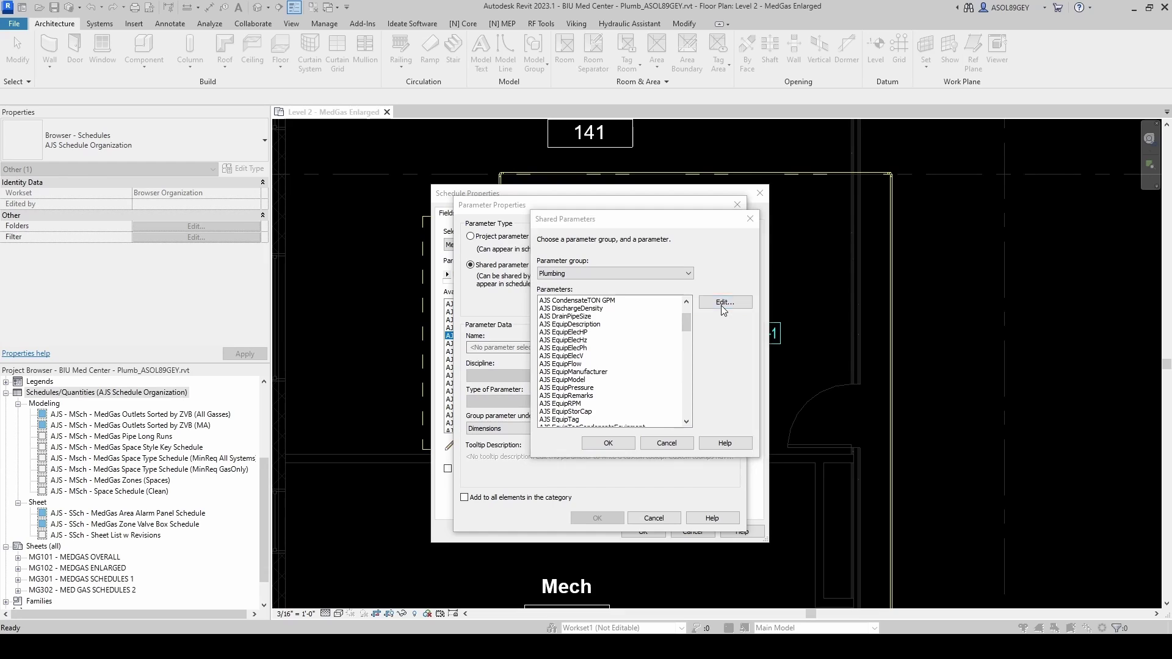
{"action": "left_click", "coordinate": [676, 276]}
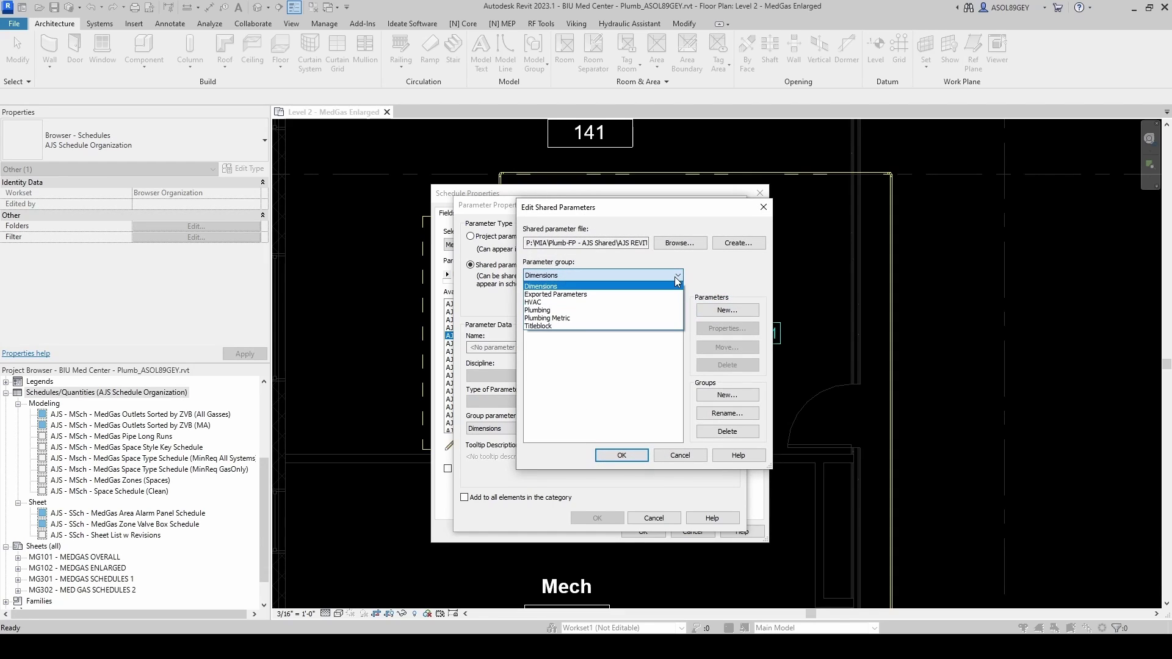
{"action": "left_click", "coordinate": [610, 310]}
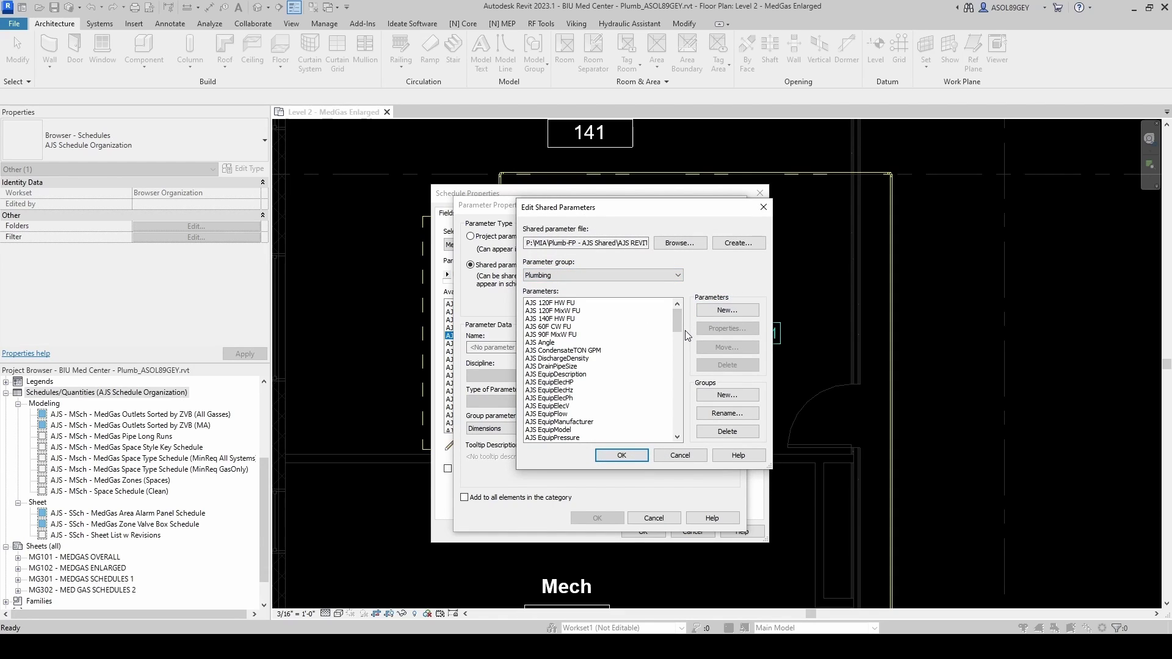
Create a shared parameter named AJS EquipSCFM in the Plumbing group, changing its parameter type from the default
{"action": "left_click", "coordinate": [730, 310]}
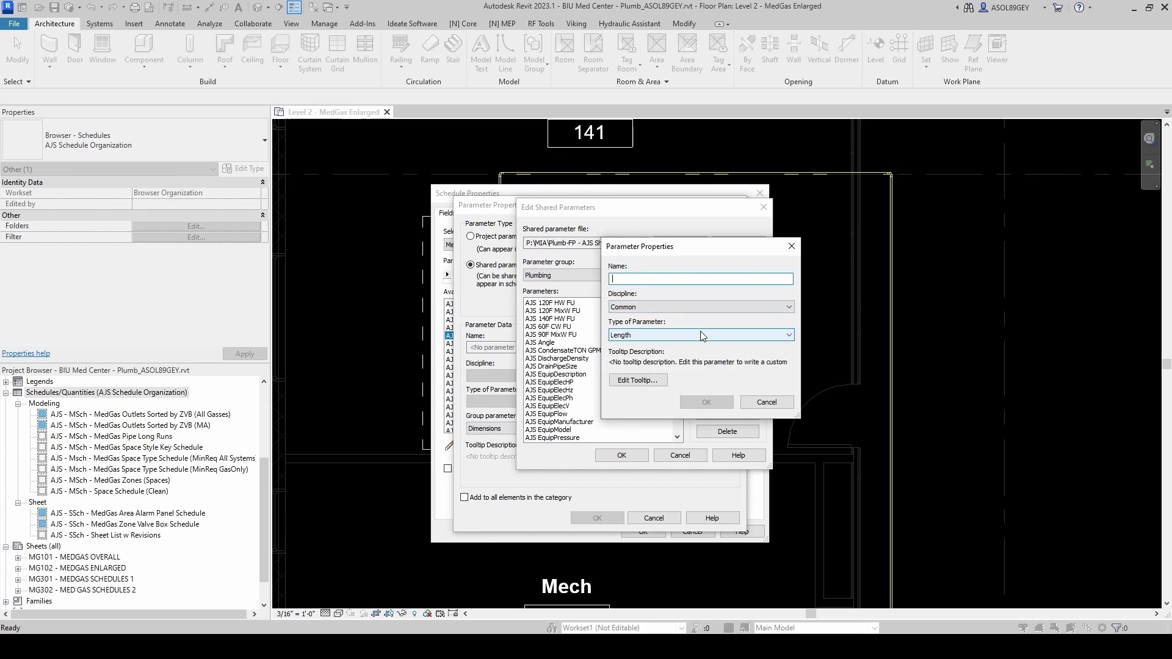
{"action": "type", "text": "AJS Equip"}
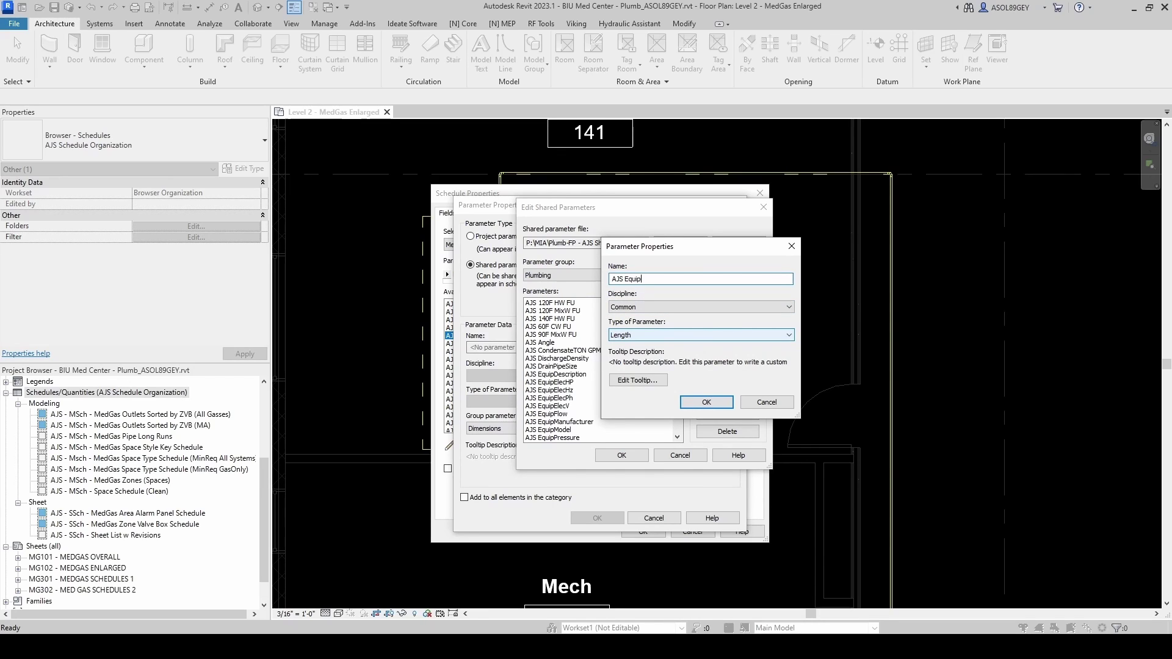
{"action": "type", "text": "SCFM"}
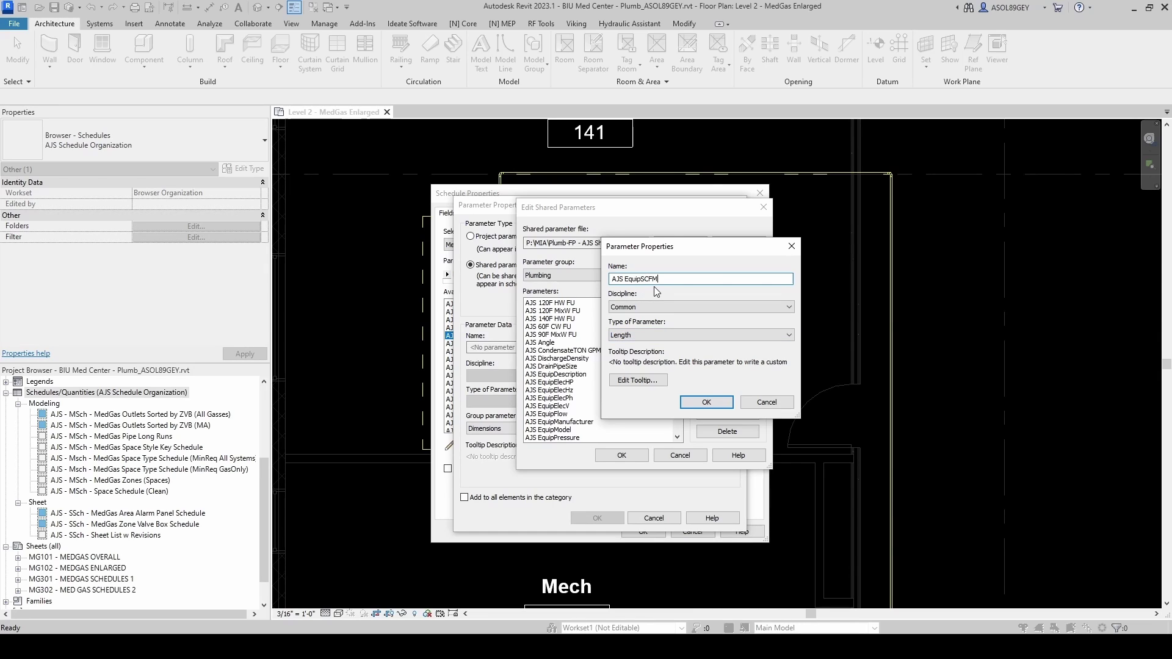
{"action": "left_click", "coordinate": [662, 336]}
{"action": "left_click", "coordinate": [649, 347]}
{"action": "left_click", "coordinate": [703, 403]}
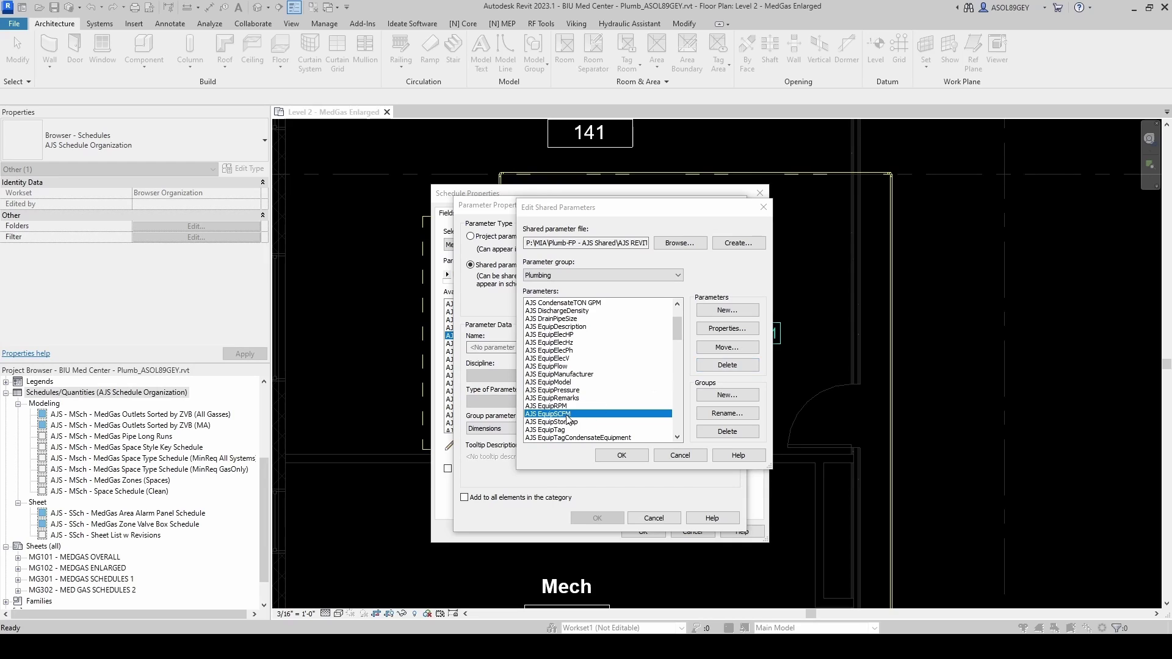
Delete the AJS EquipSCFM shared parameter from the Plumbing group
{"action": "left_click", "coordinate": [706, 367]}
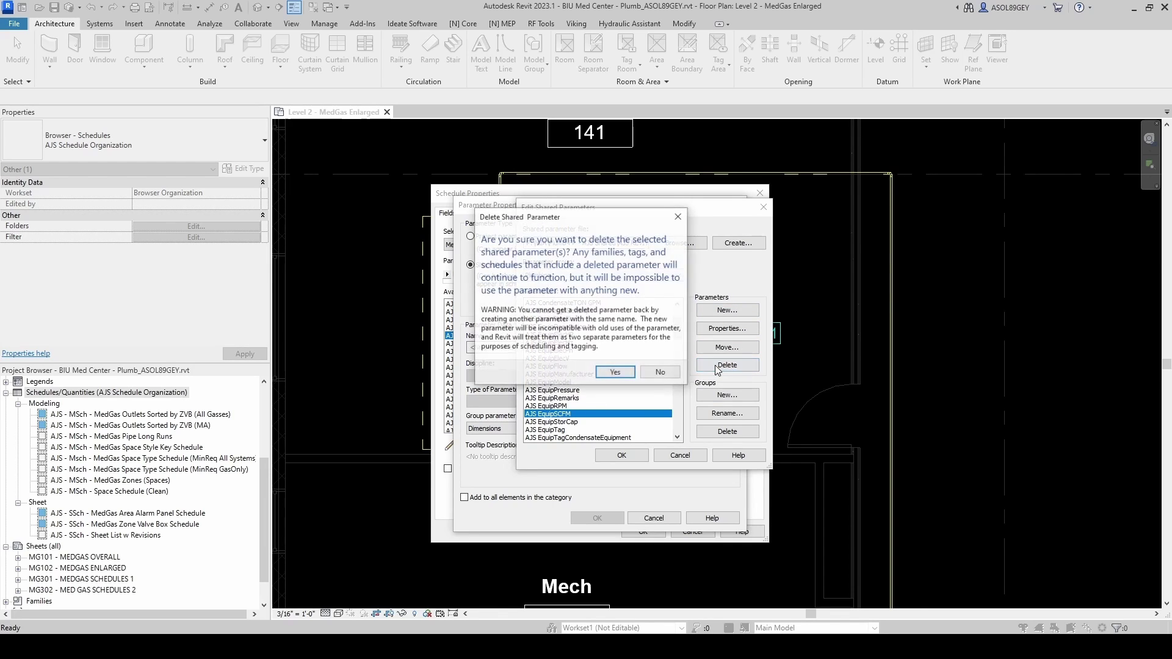
{"action": "left_click", "coordinate": [615, 374]}
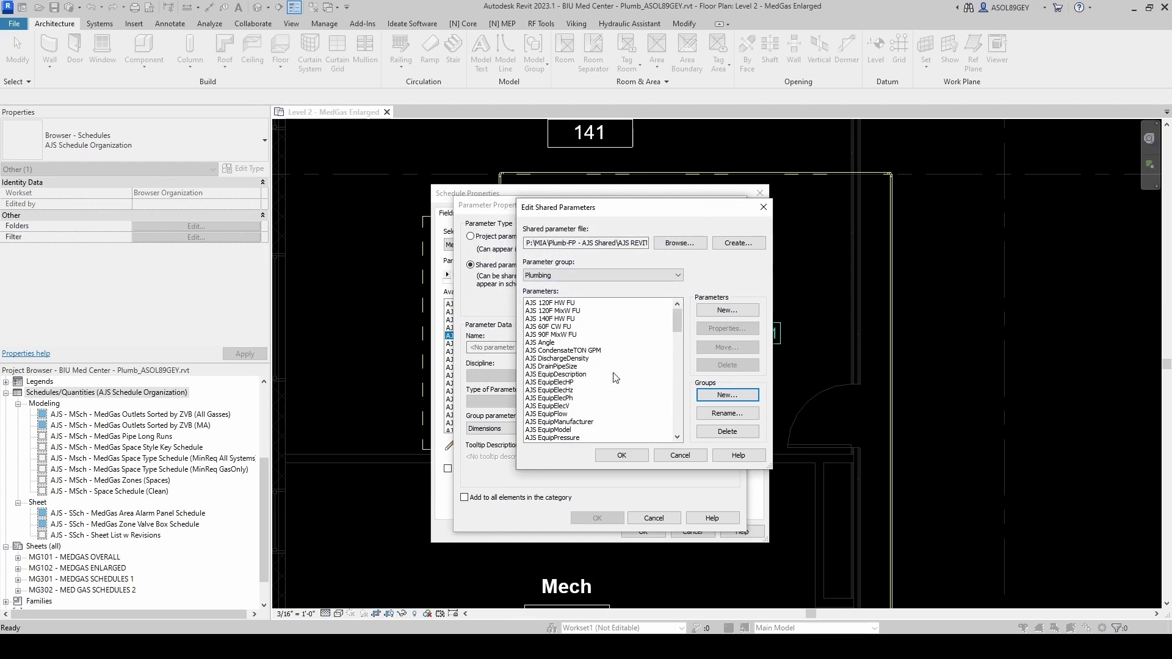
Create a shared parameter named AJS EquipSCFMeach in the Plumbing group with the Common discipline and Text type
{"action": "left_click", "coordinate": [727, 310]}
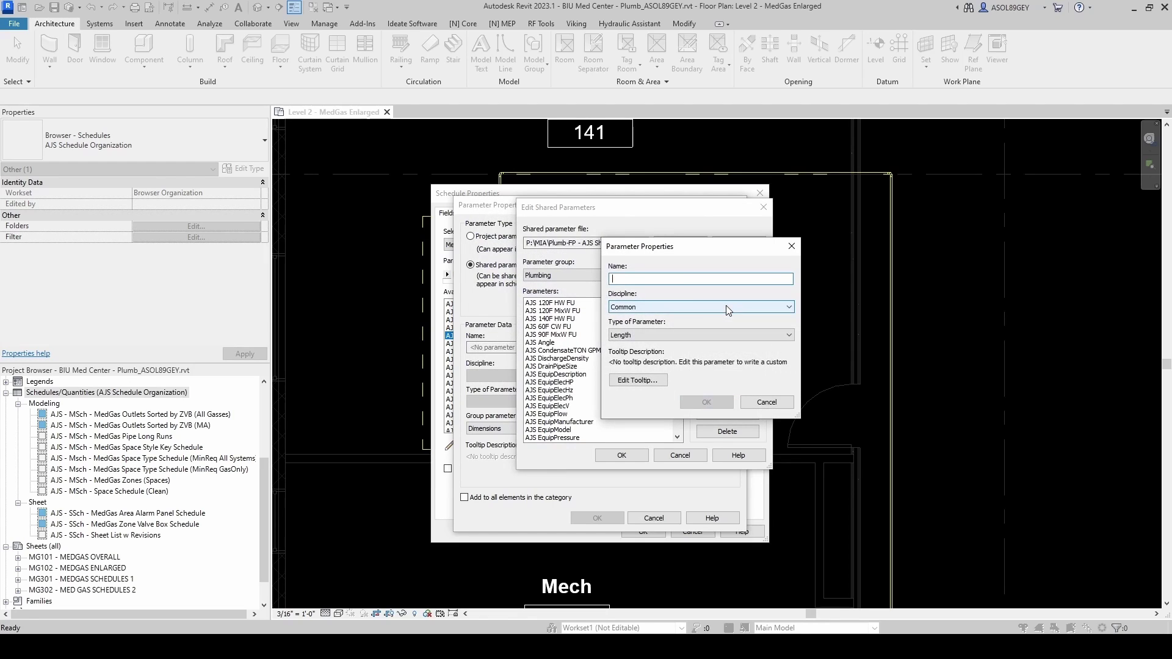
{"action": "type", "text": "AJS EquipSCFM"}
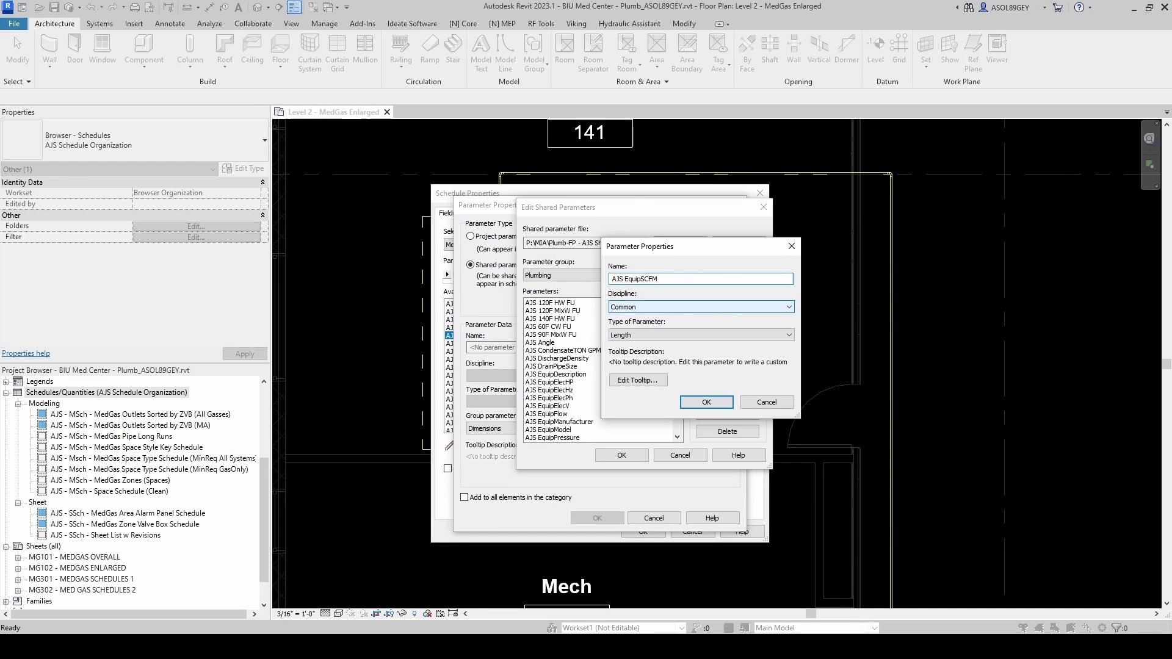
{"action": "type", "text": "each"}
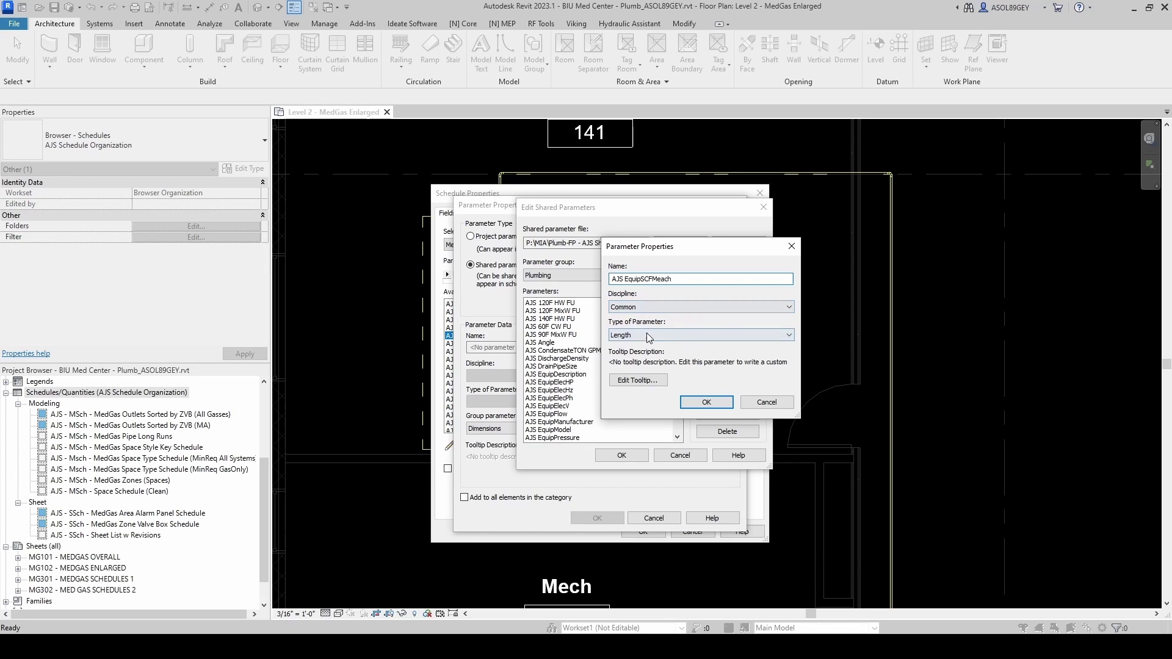
{"action": "left_click", "coordinate": [649, 335]}
{"action": "left_click", "coordinate": [668, 339]}
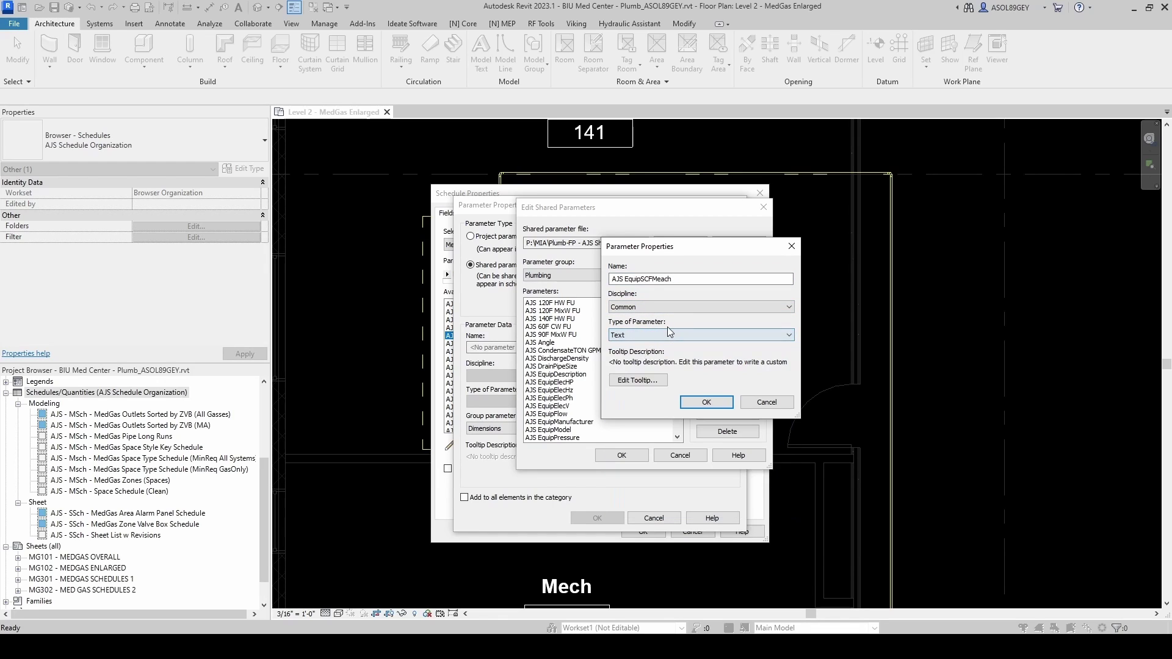
{"action": "left_click", "coordinate": [706, 402]}
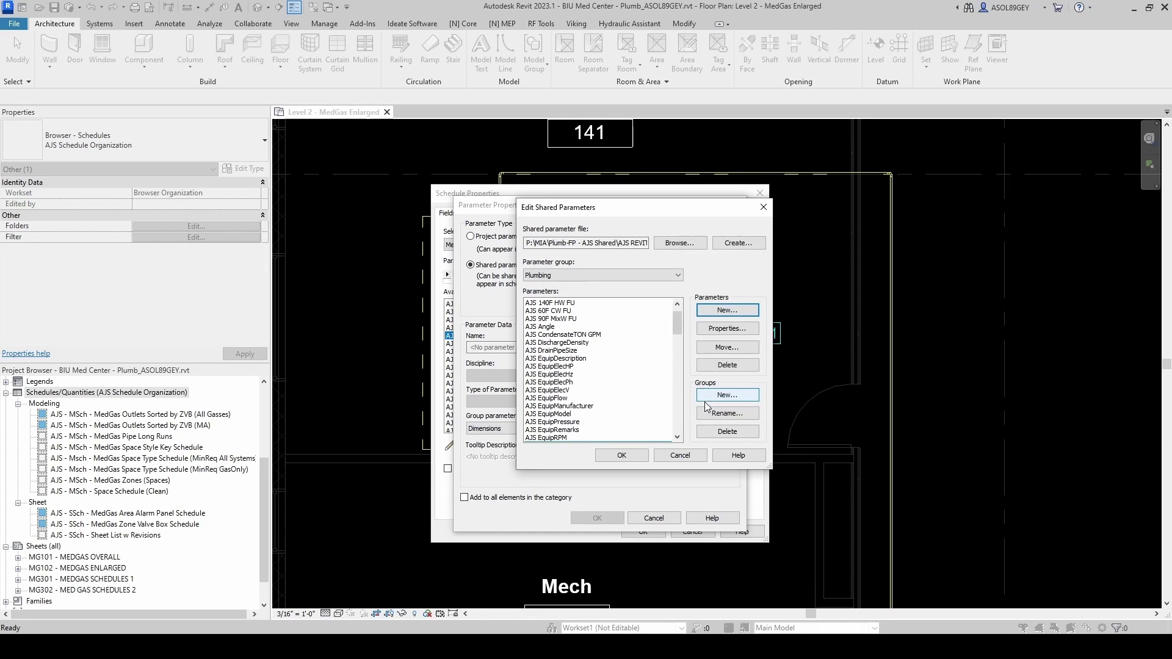
Create a shared parameter named AJS EqupSCFMtotal in the Plumbing group with the Text type
{"action": "left_click", "coordinate": [719, 309]}
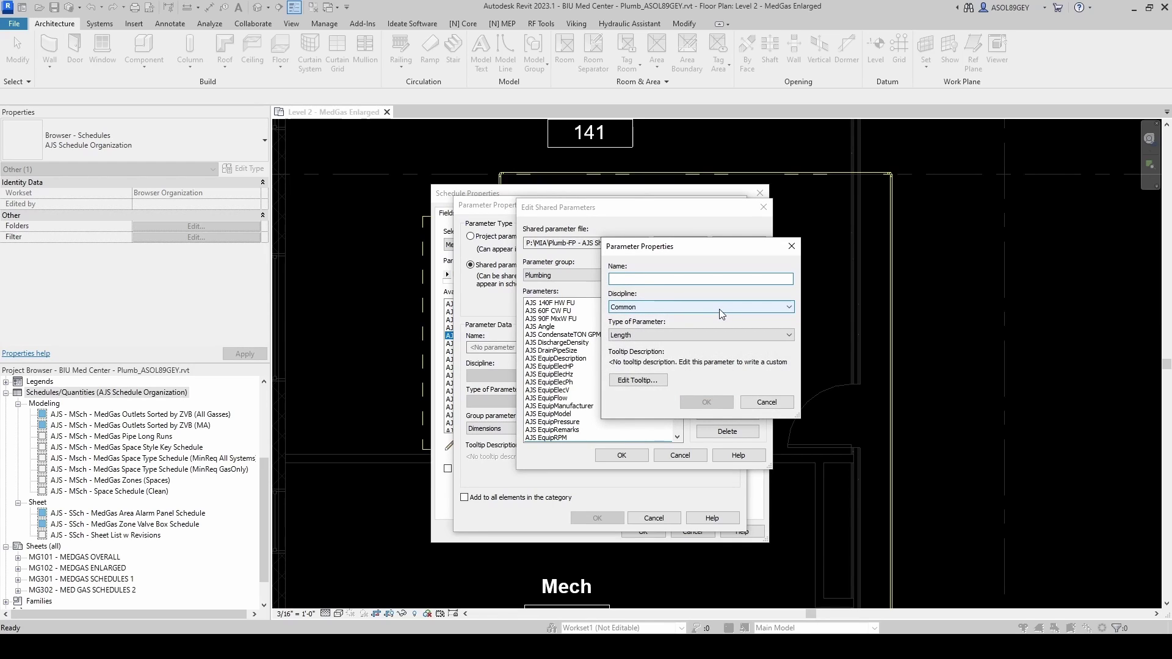
{"action": "type", "text": "AJS Equp"}
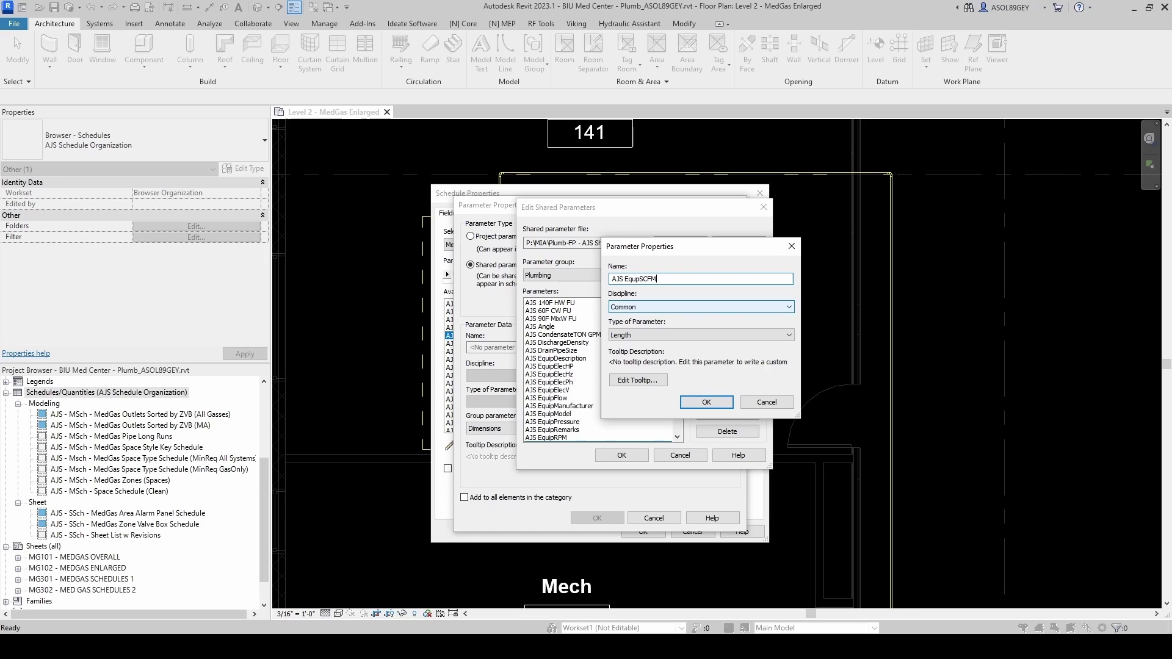
{"action": "type", "text": "SCFM"}
{"action": "type", "text": "syst"}
{"action": "key", "text": "BackSpace"}
{"action": "key", "text": "BackSpace"}
{"action": "key", "text": "BackSpace"}
{"action": "key", "text": "BackSpace"}
{"action": "type", "text": "total"}
{"action": "left_click", "coordinate": [654, 334]}
{"action": "left_click", "coordinate": [658, 348]}
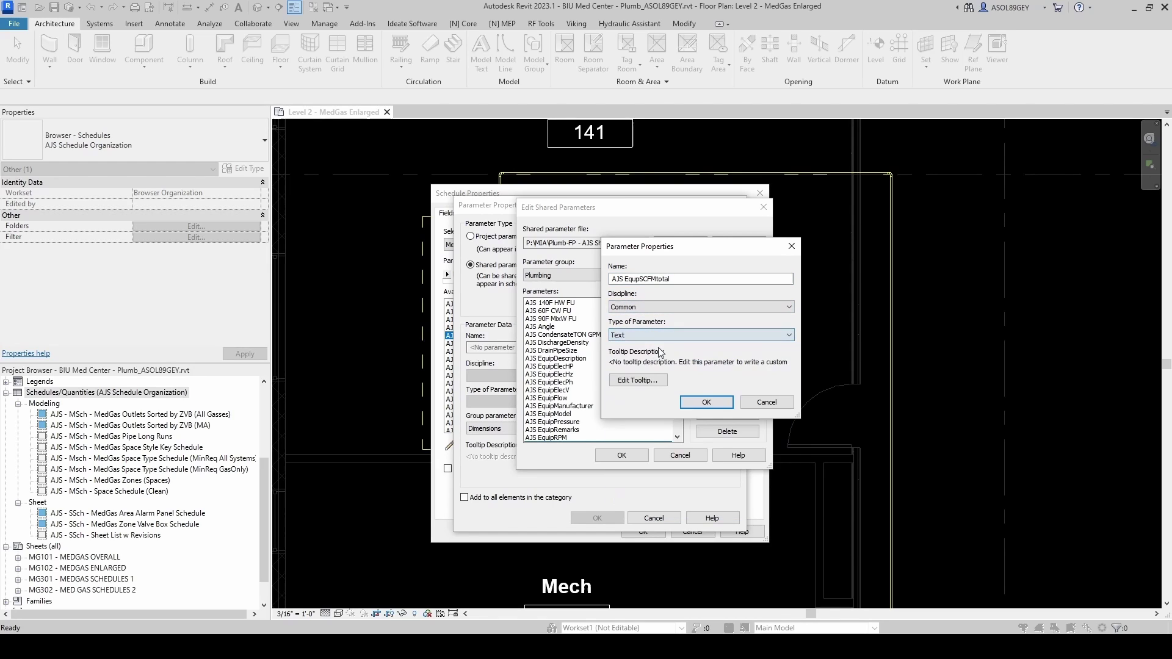
{"action": "left_click", "coordinate": [707, 401]}
Delete the AJS EquipElecHP shared parameter from the Plumbing group
{"action": "left_click", "coordinate": [554, 328]}
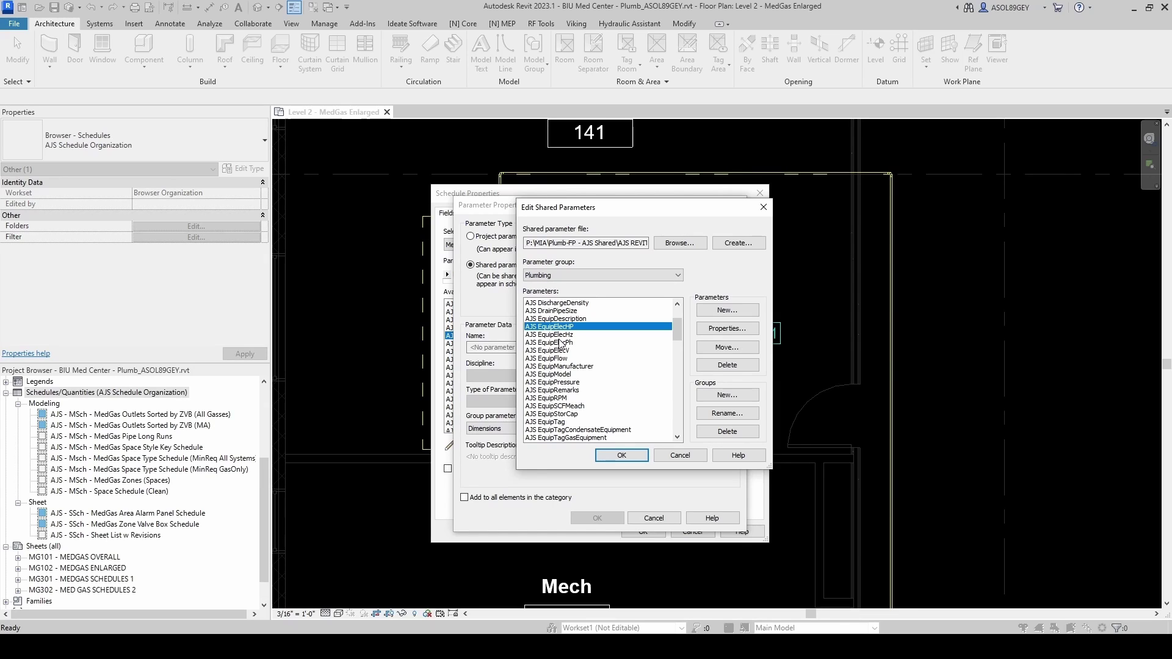
{"action": "left_click", "coordinate": [562, 336]}
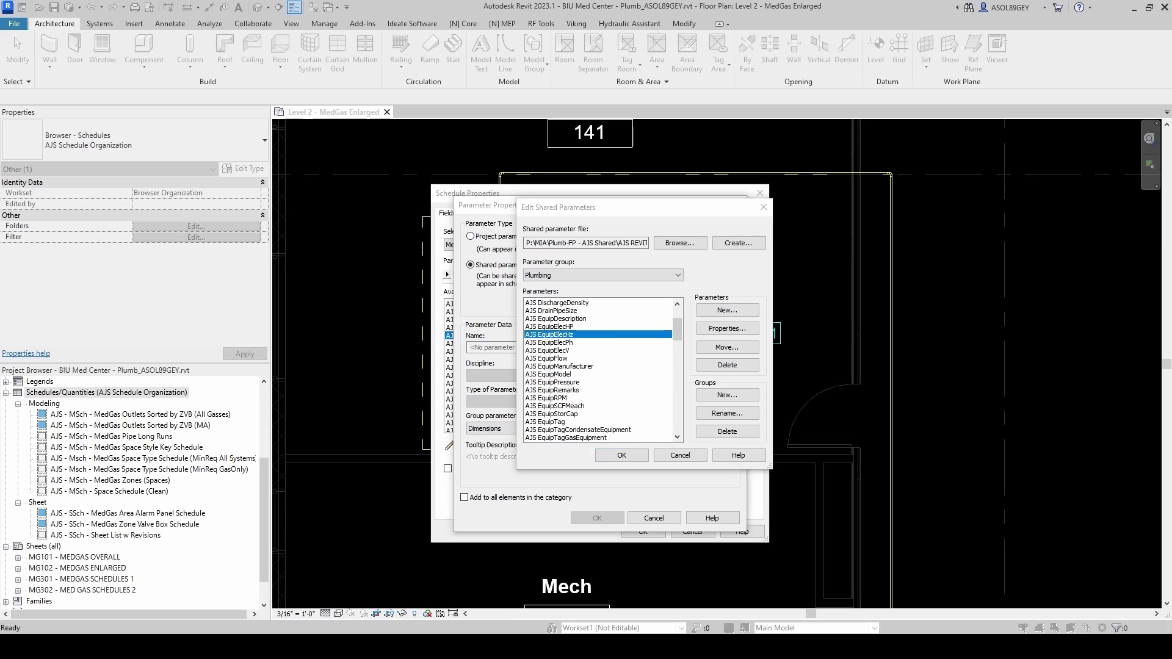
{"action": "left_click", "coordinate": [556, 399]}
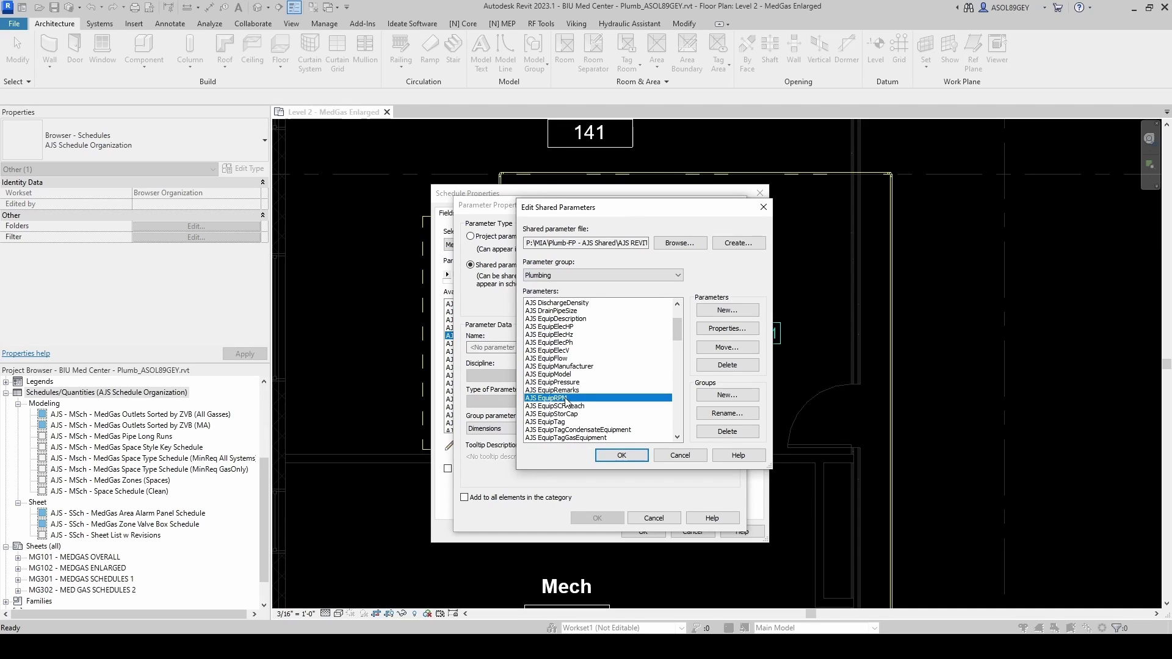
{"action": "left_click", "coordinate": [569, 328]}
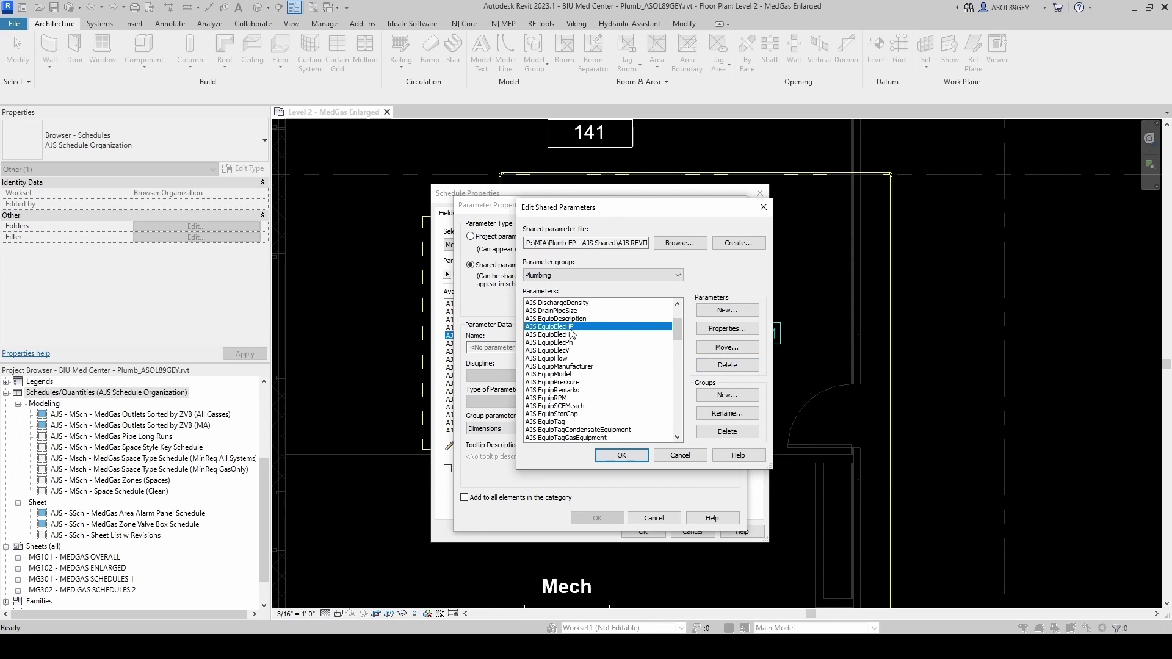
{"action": "left_click", "coordinate": [727, 365]}
{"action": "left_click", "coordinate": [726, 365]}
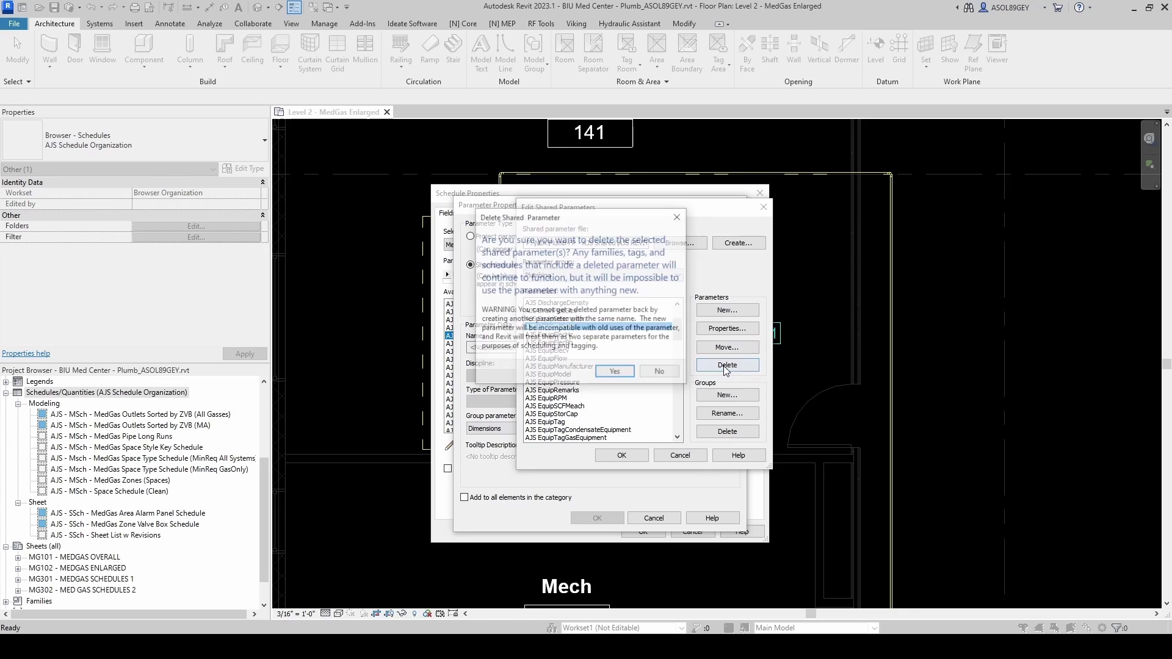
{"action": "left_click", "coordinate": [617, 372]}
Create a shared parameter named AJS EquipElecHPeach in the Plumbing group with the Text type
{"action": "left_click", "coordinate": [724, 311]}
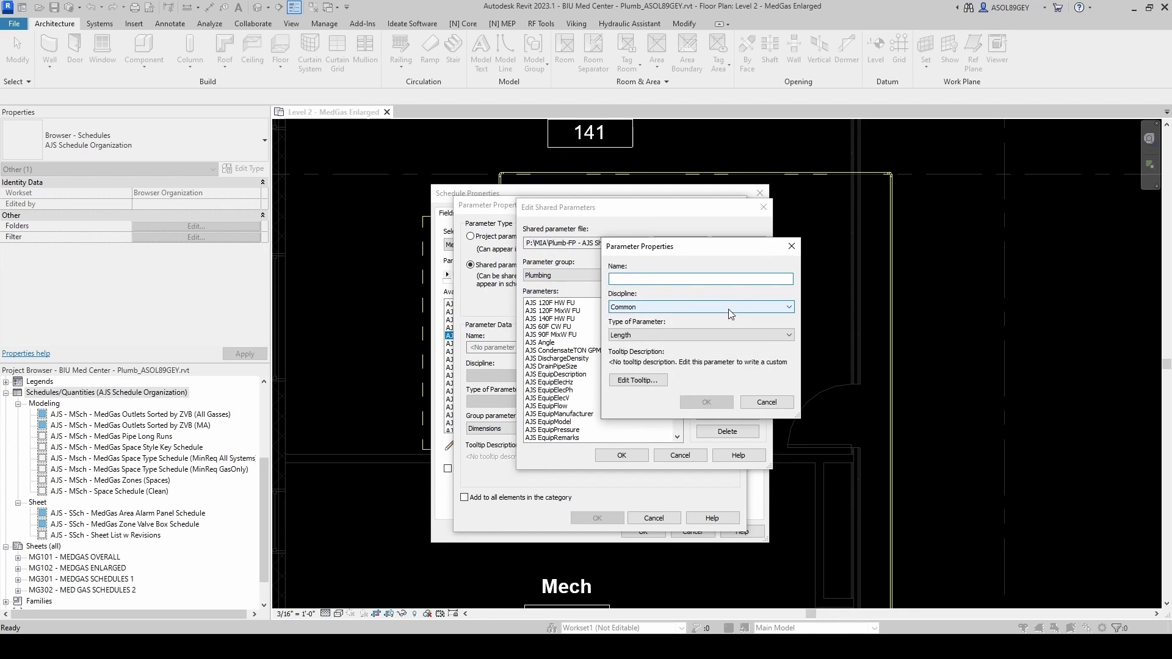
{"action": "type", "text": "AJS EquipE"}
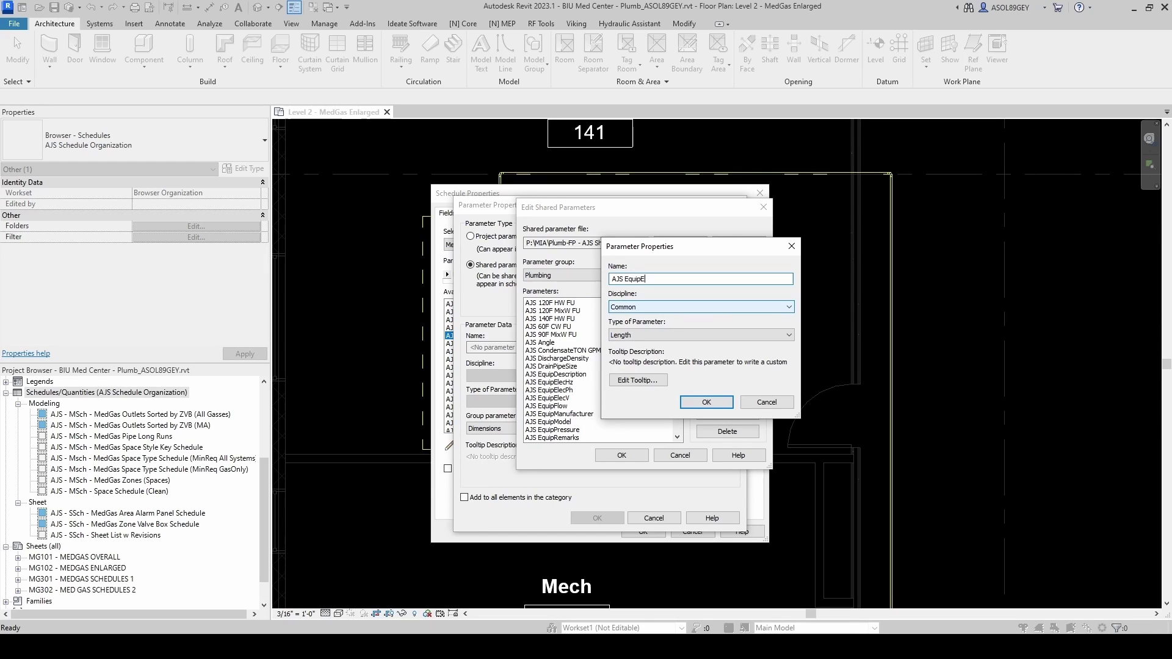
{"action": "type", "text": "lecHPeach"}
{"action": "left_click_drag", "start_coordinate": [698, 279], "coordinate": [617, 279]}
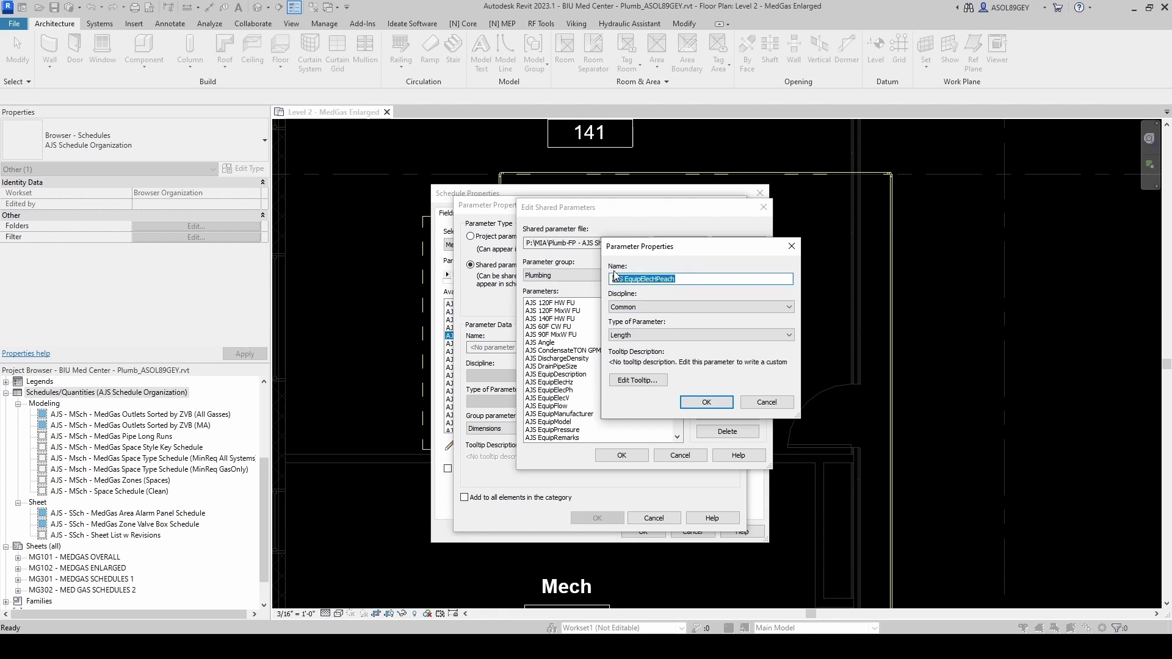
{"action": "left_click", "coordinate": [654, 334]}
{"action": "left_click", "coordinate": [649, 347]}
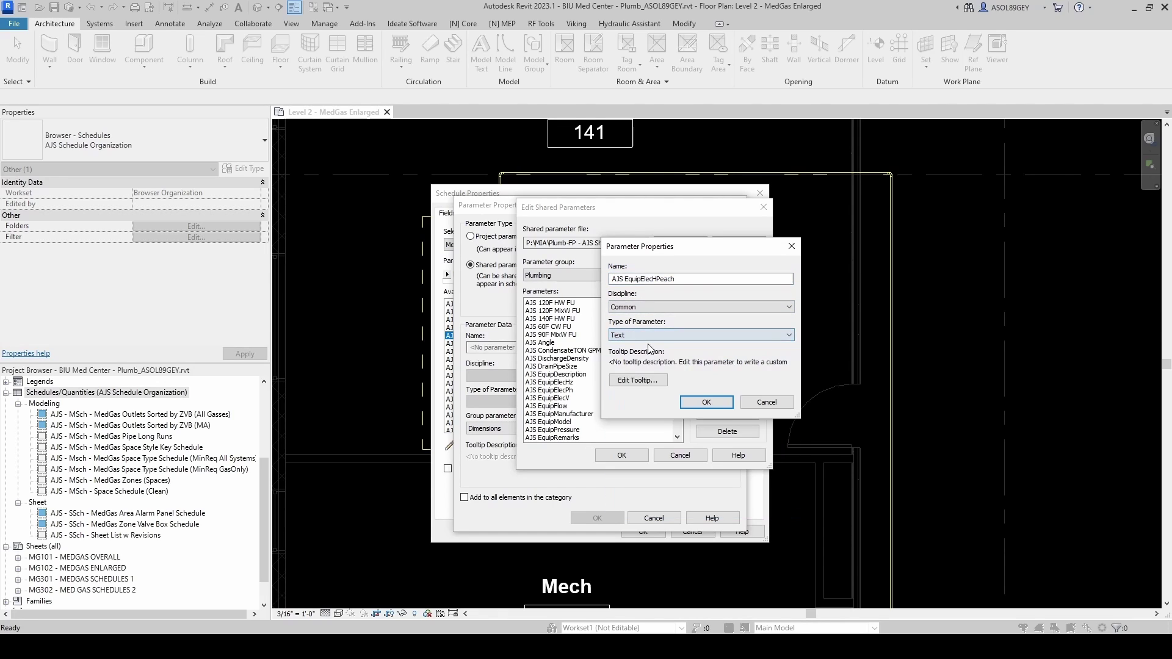
{"action": "left_click", "coordinate": [704, 403]}
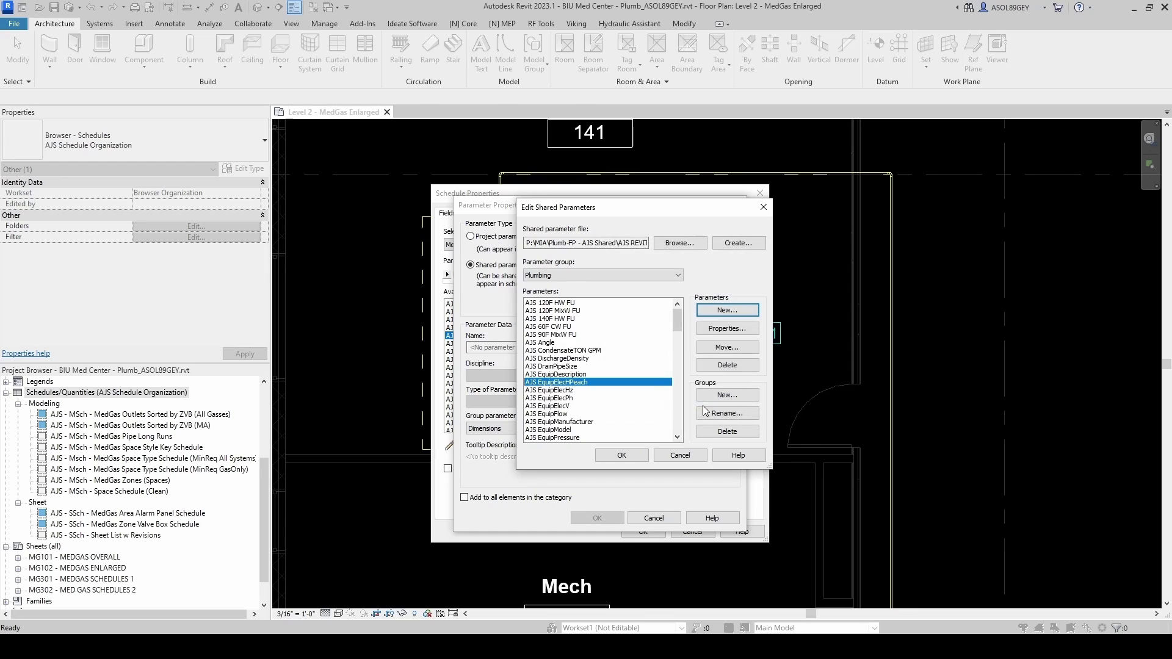
Create a shared parameter named AJS EquipElecHPtotal in the Plumbing group with the Text type
{"action": "left_click", "coordinate": [727, 333]}
{"action": "left_click", "coordinate": [681, 278]}
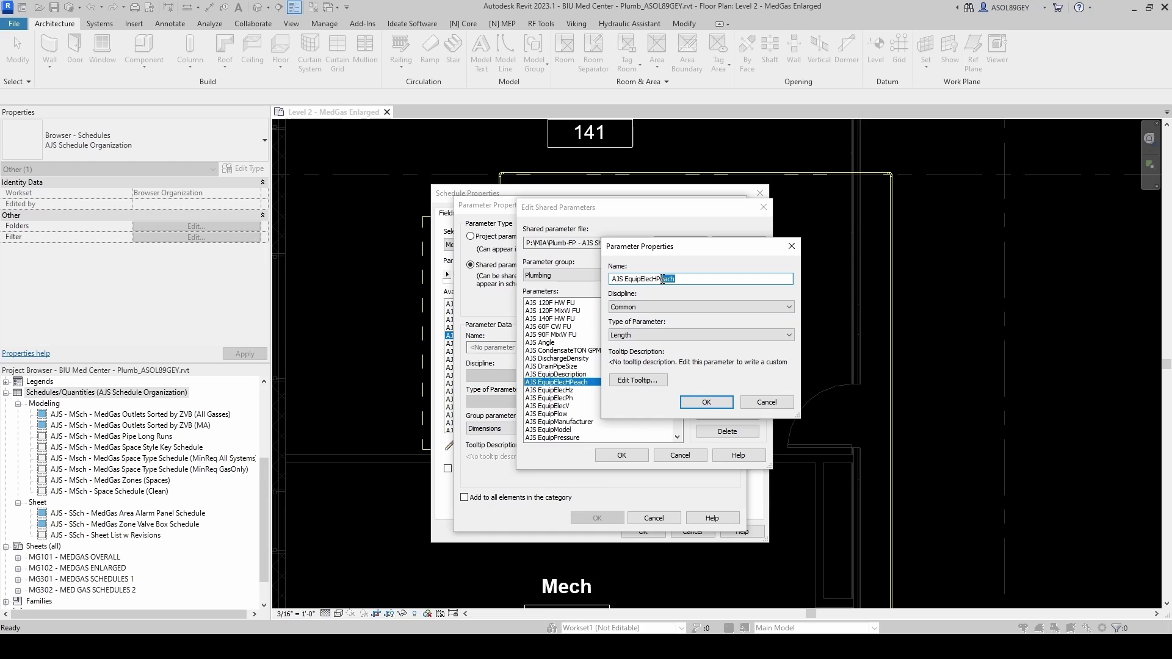
{"action": "key", "text": "BackSpace"}
{"action": "left_click", "coordinate": [700, 330]}
{"action": "scroll", "coordinate": [674, 338], "scroll_direction": "up", "scroll_amount": 1}
{"action": "left_click", "coordinate": [674, 336]}
{"action": "left_click", "coordinate": [706, 402]}
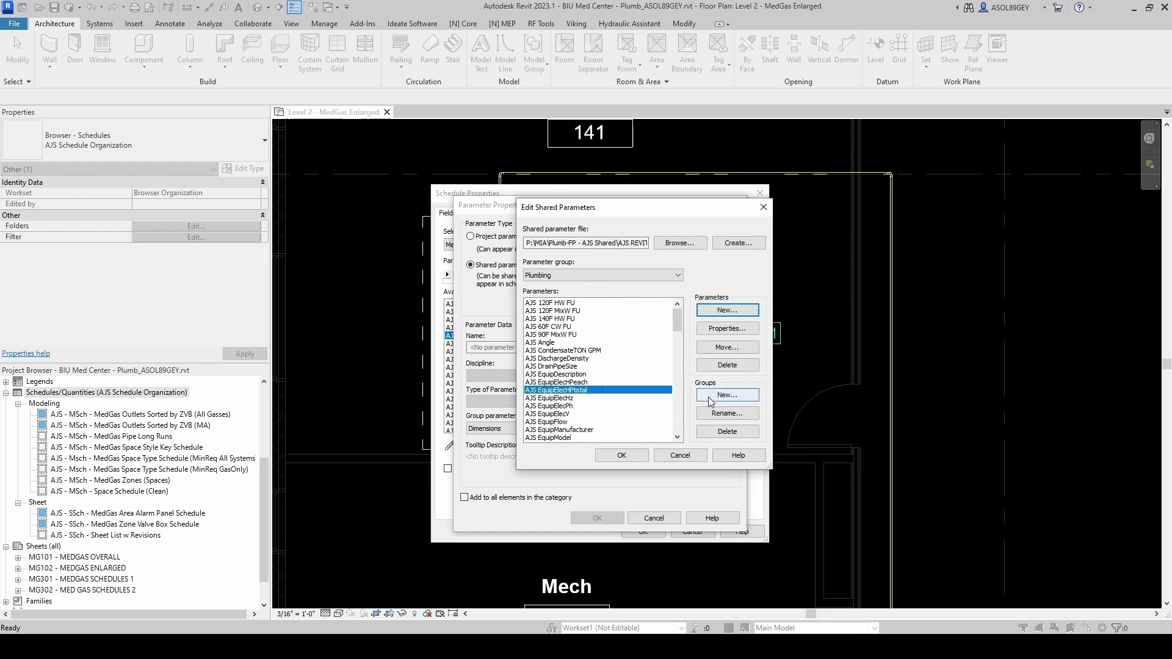
Create a shared parameter named AJS EquipBAS in the Plumbing group with the Text type
{"action": "scroll", "coordinate": [684, 320], "scroll_direction": "down", "scroll_amount": 3}
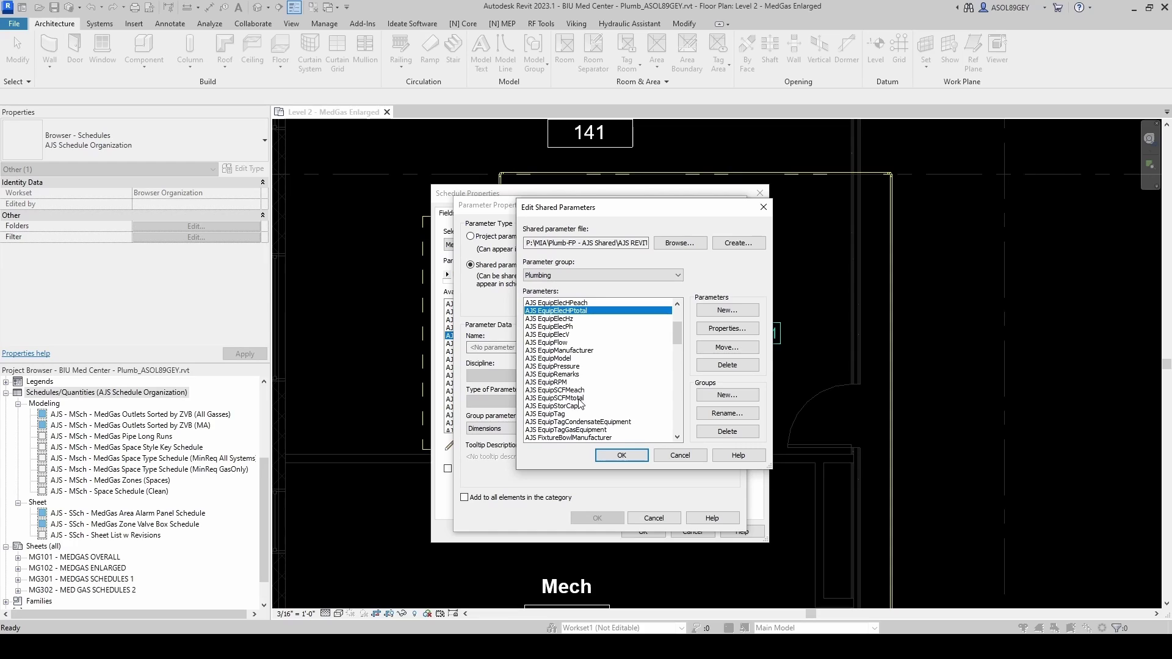
{"action": "scroll", "coordinate": [580, 403], "scroll_direction": "up", "scroll_amount": 1}
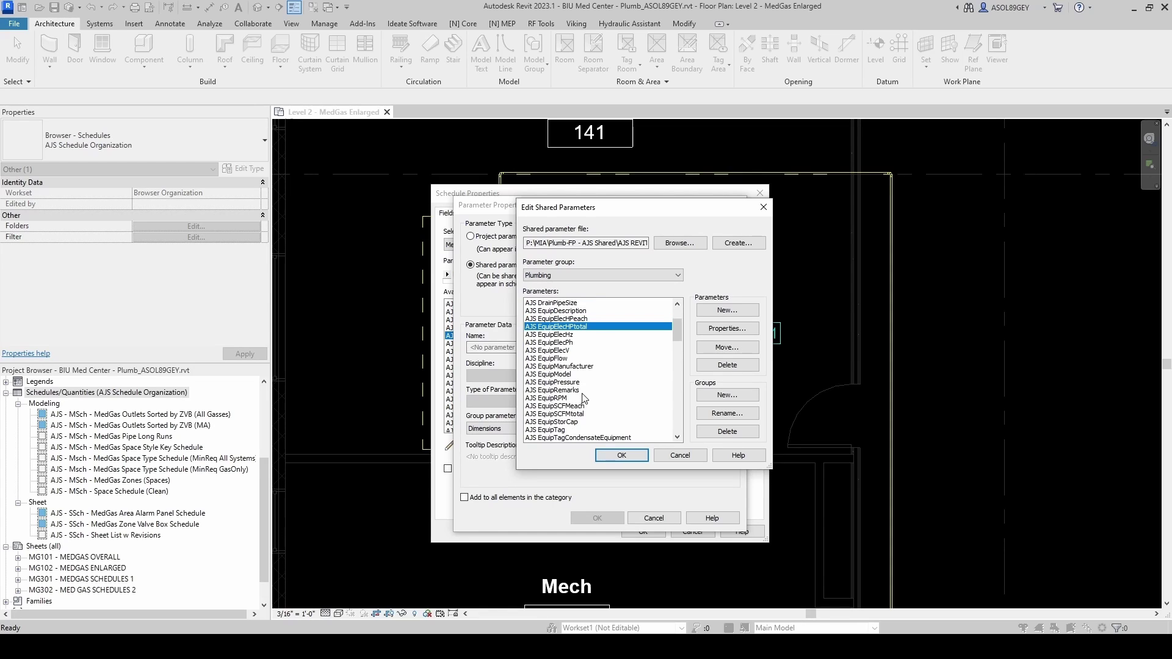
{"action": "left_click", "coordinate": [567, 392]}
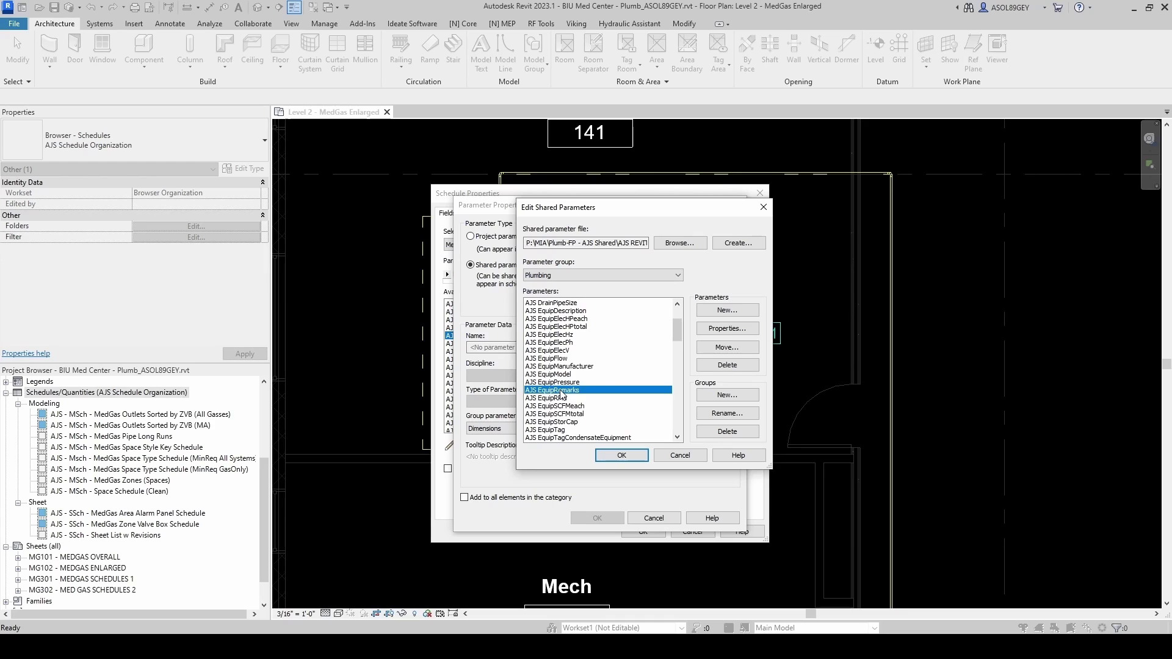
{"action": "left_click", "coordinate": [722, 312]}
{"action": "type", "text": "AJS EquipBAS"}
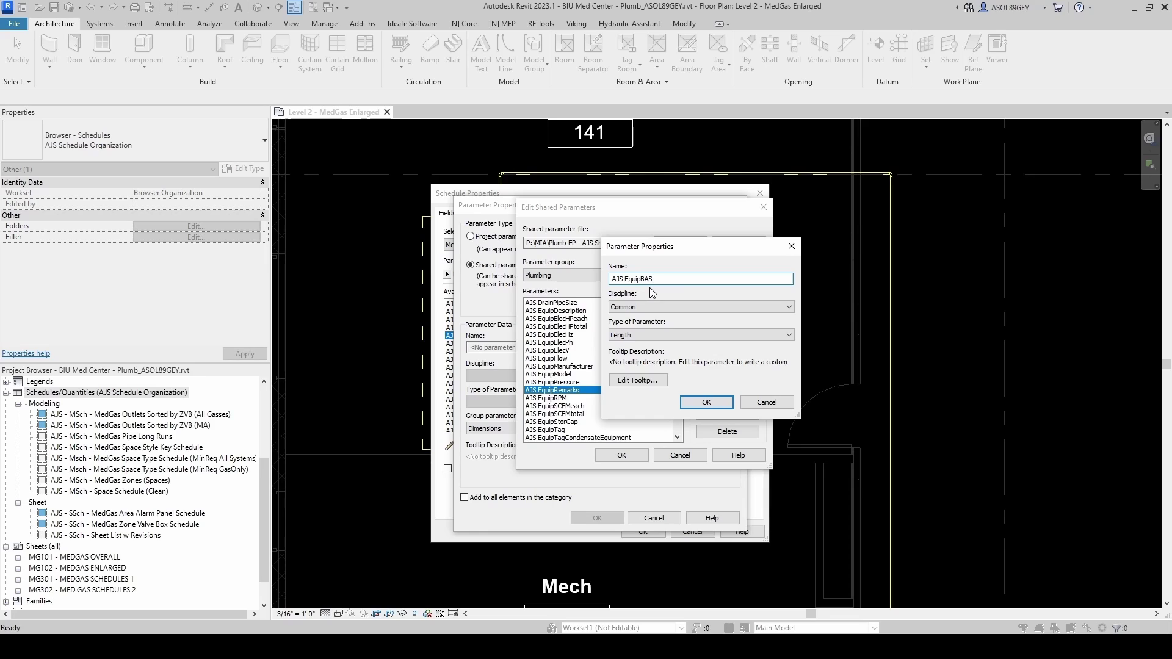
{"action": "left_click", "coordinate": [648, 335]}
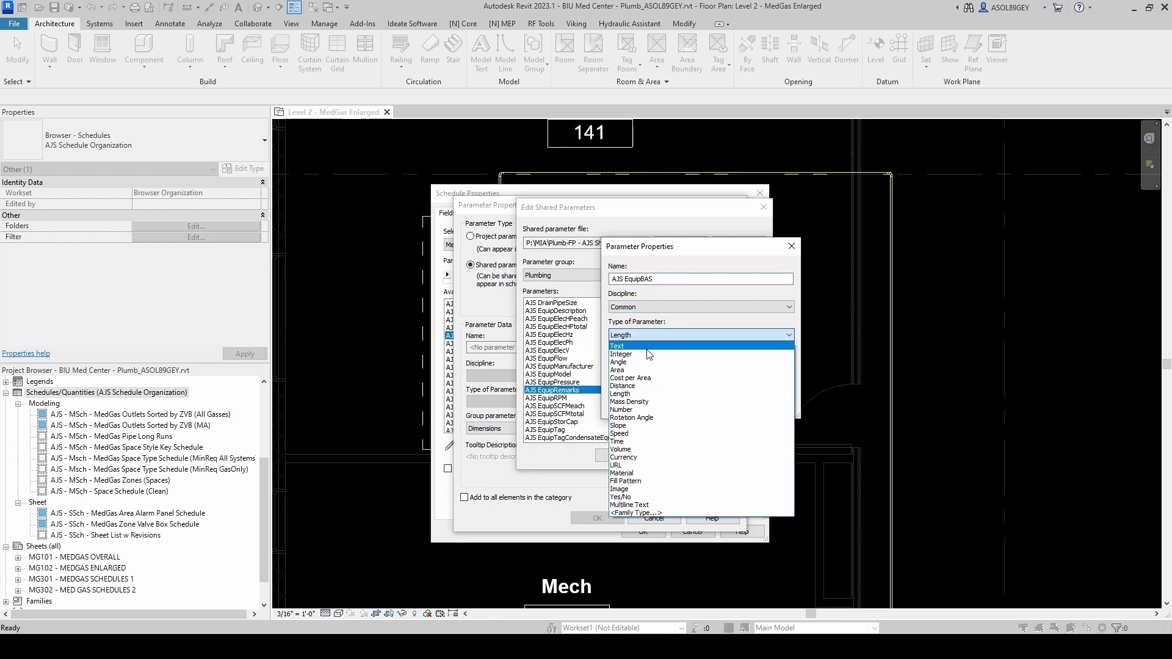
{"action": "left_click", "coordinate": [651, 351]}
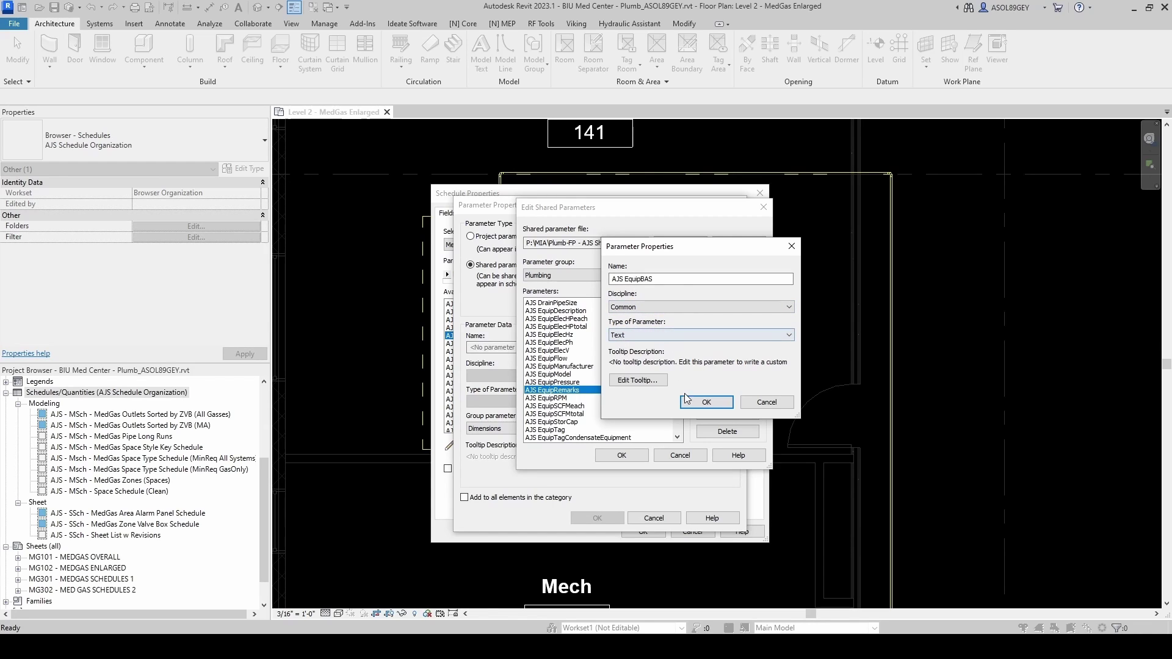
{"action": "left_click", "coordinate": [708, 402]}
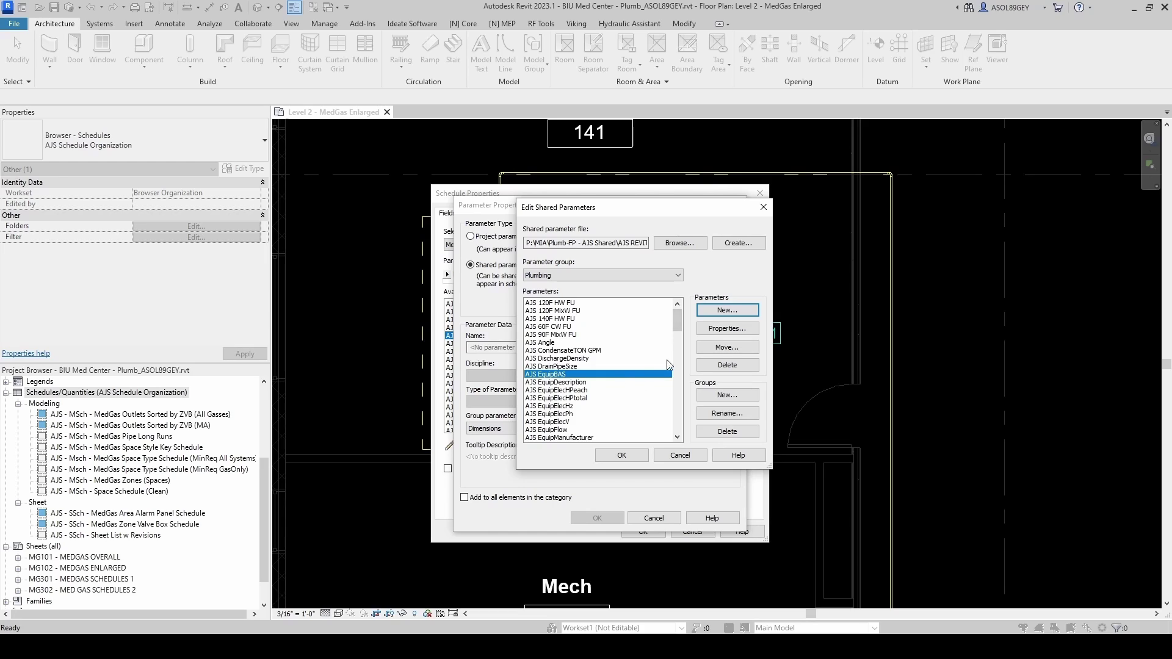
Create a Text shared parameter named AJS EquipEmergencyPower in the Plumbing group, and save the shared parameter and schedule settings
{"action": "left_click", "coordinate": [722, 312]}
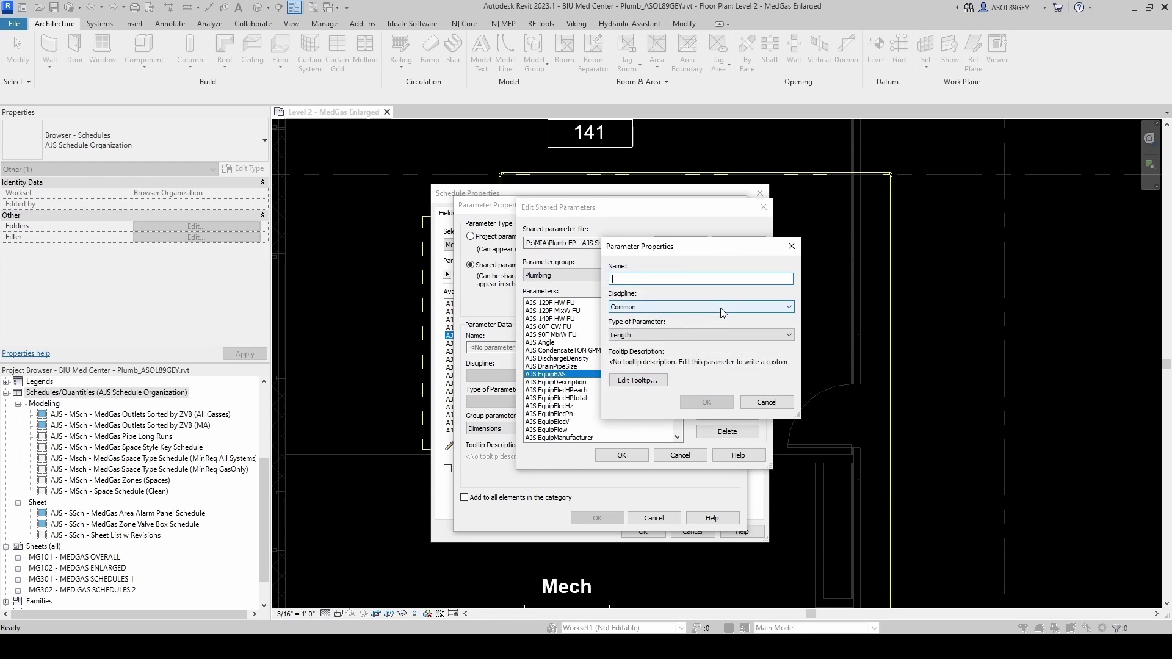
{"action": "type", "text": "AJS "}
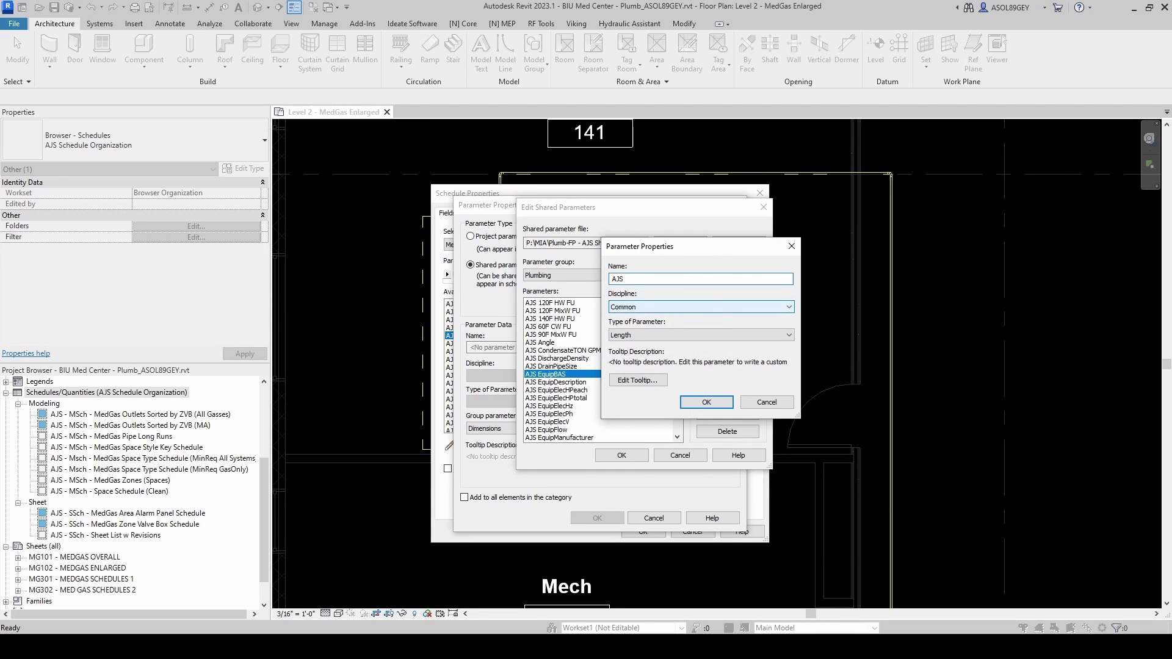
{"action": "type", "text": "EquipEmergencyPower"}
{"action": "left_click", "coordinate": [660, 335]}
{"action": "left_click", "coordinate": [652, 349]}
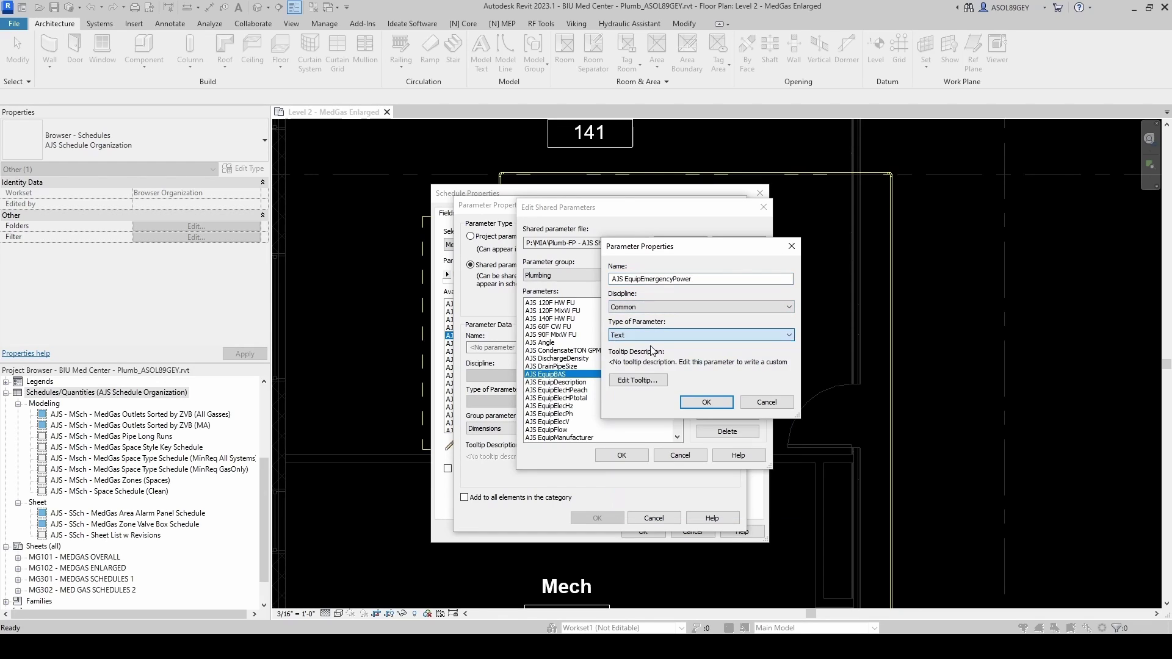
{"action": "left_click", "coordinate": [698, 402]}
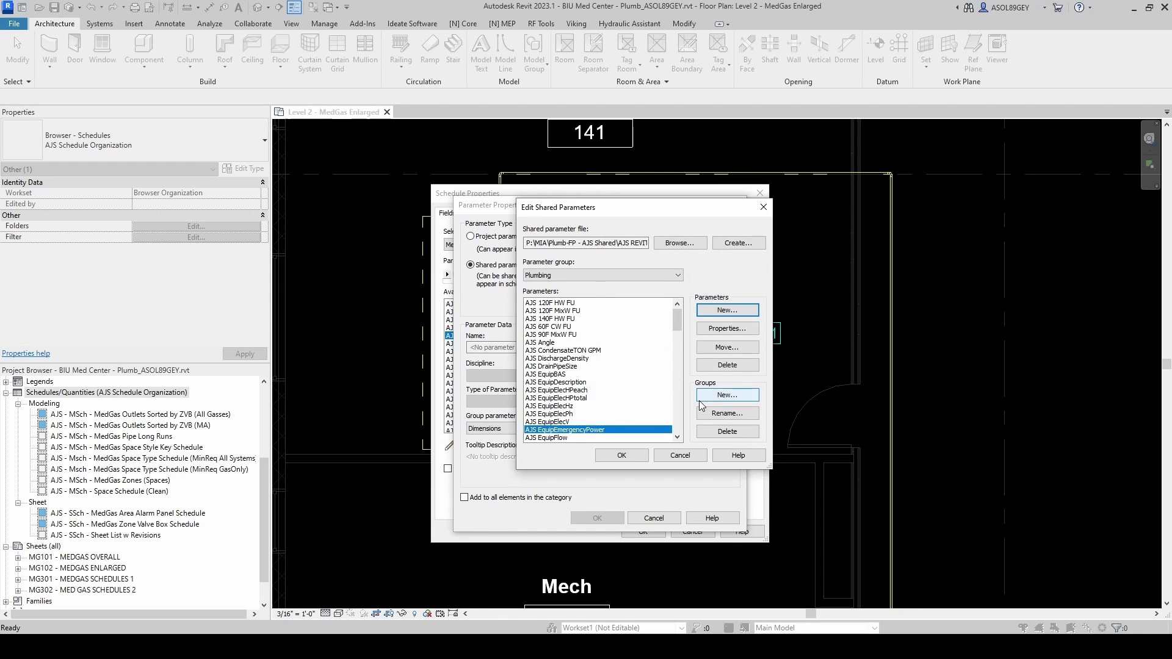
{"action": "left_click", "coordinate": [621, 457]}
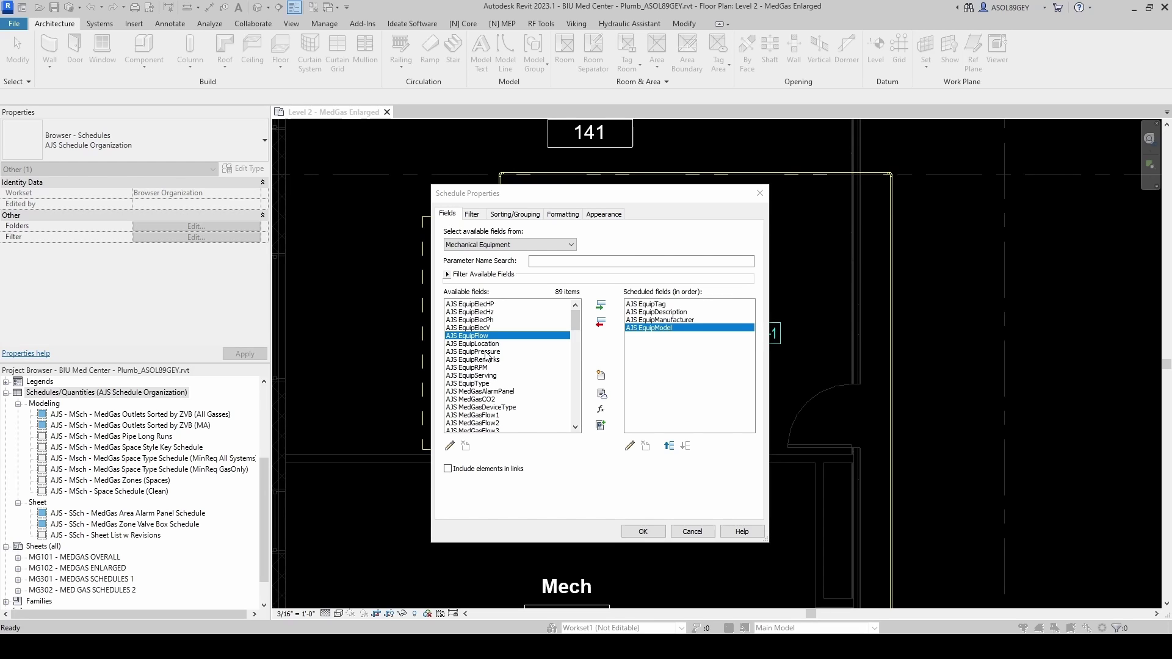
{"action": "key", "text": "Return"}
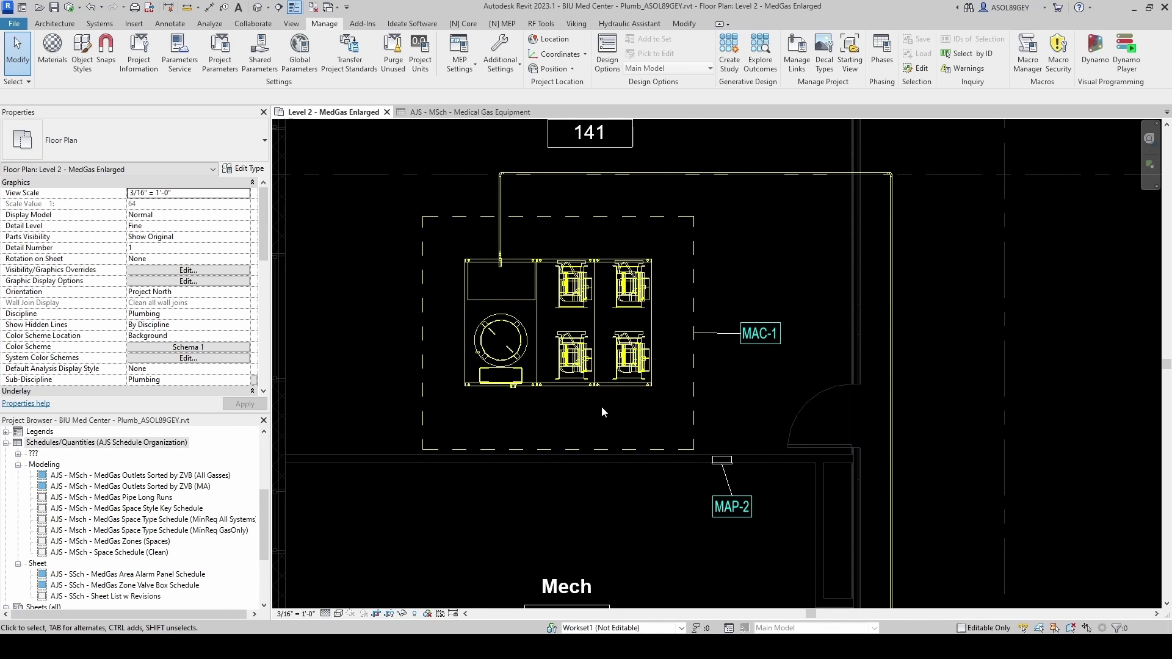
Open the MAC-1 equipment family for editing and set the AJS EquipTag default value to MAC- in its family types
{"action": "right_click", "coordinate": [588, 386]}
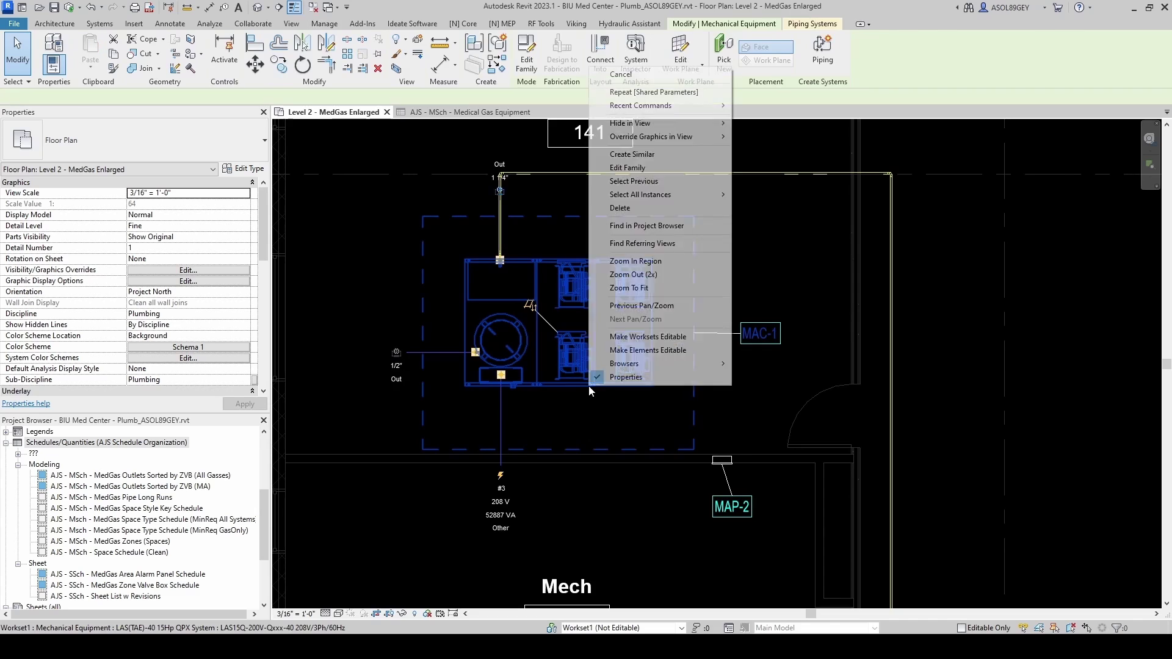
{"action": "left_click", "coordinate": [632, 167]}
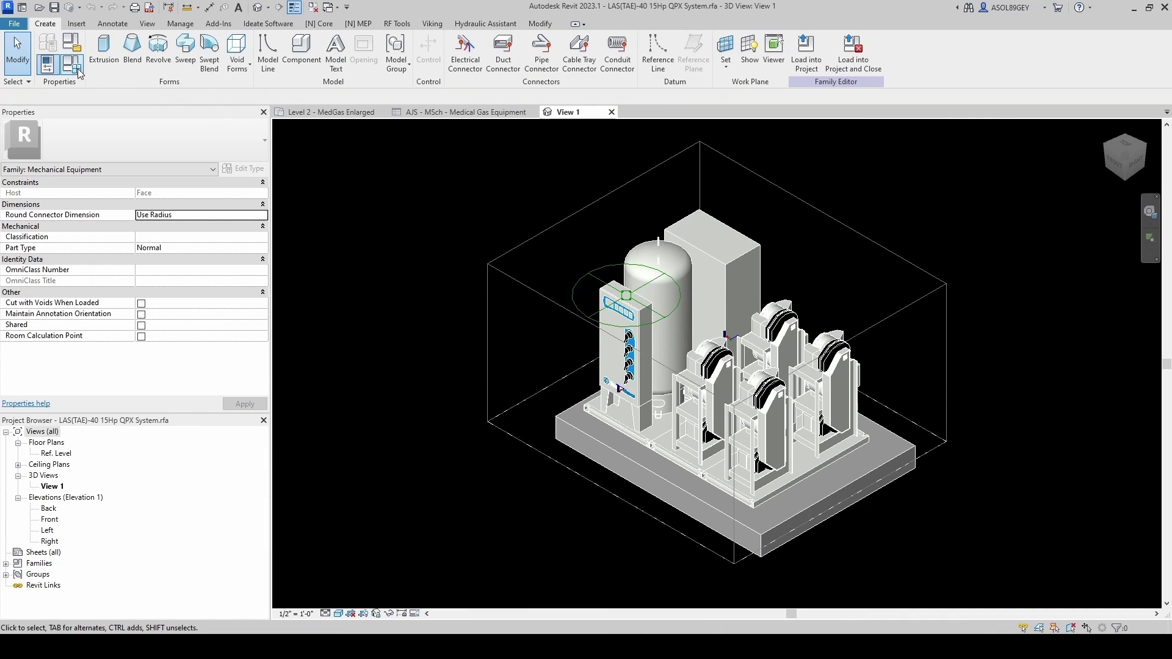
{"action": "left_click", "coordinate": [78, 68]}
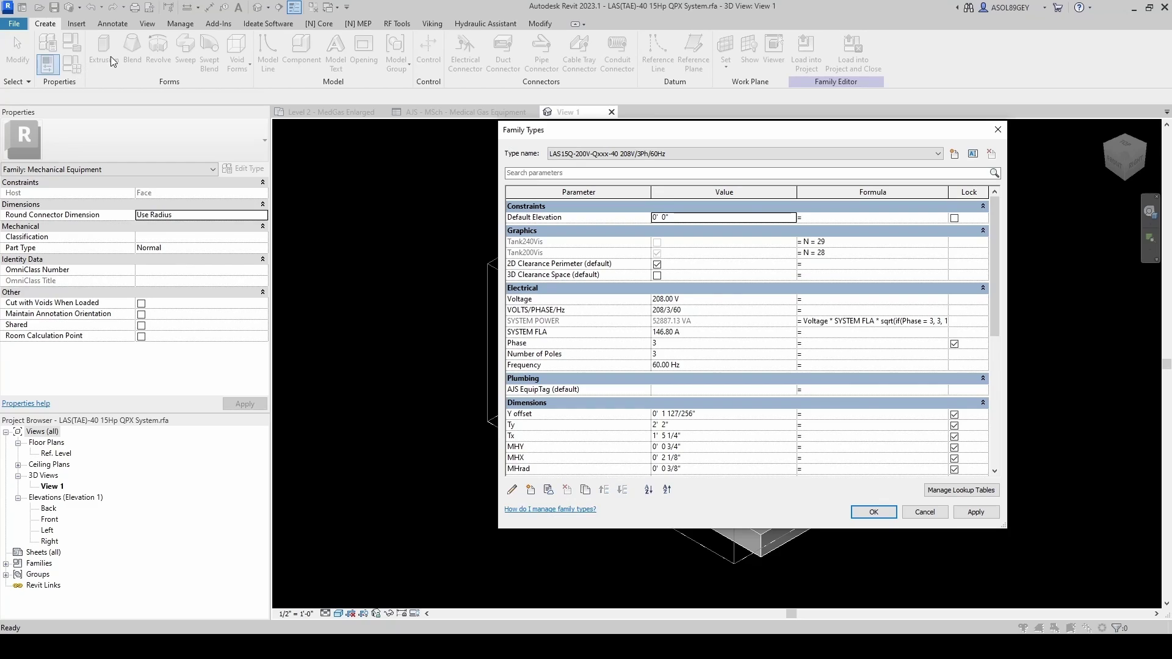
{"action": "left_click", "coordinate": [695, 390]}
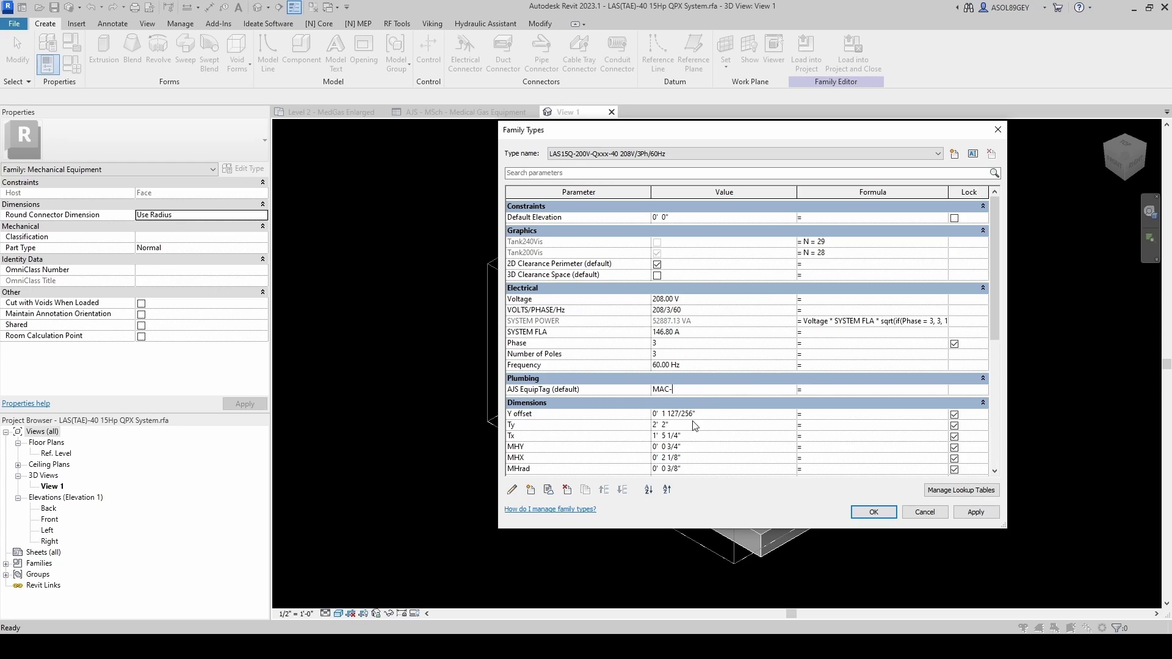
Add the Plumbing shared parameter AJS EquipDescription as an instance parameter grouped under Plumbing, and set its value to MEDICAL AIR COMPRESSOR
{"action": "left_click", "coordinate": [531, 490]}
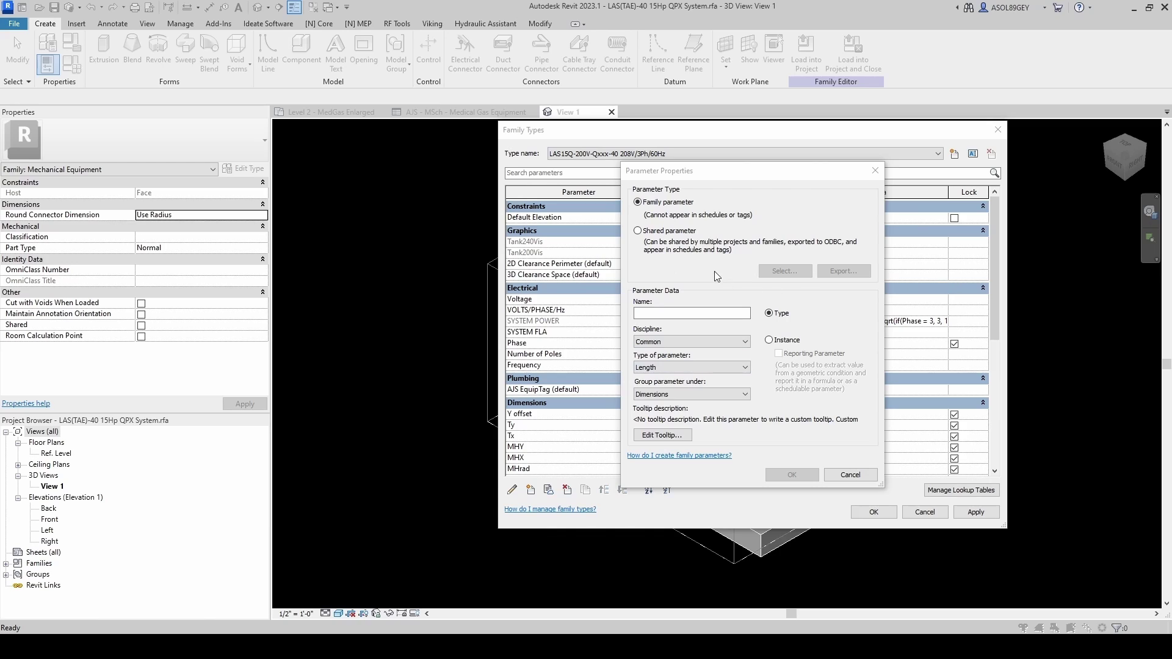
{"action": "left_click", "coordinate": [637, 231]}
{"action": "left_click", "coordinate": [785, 271]}
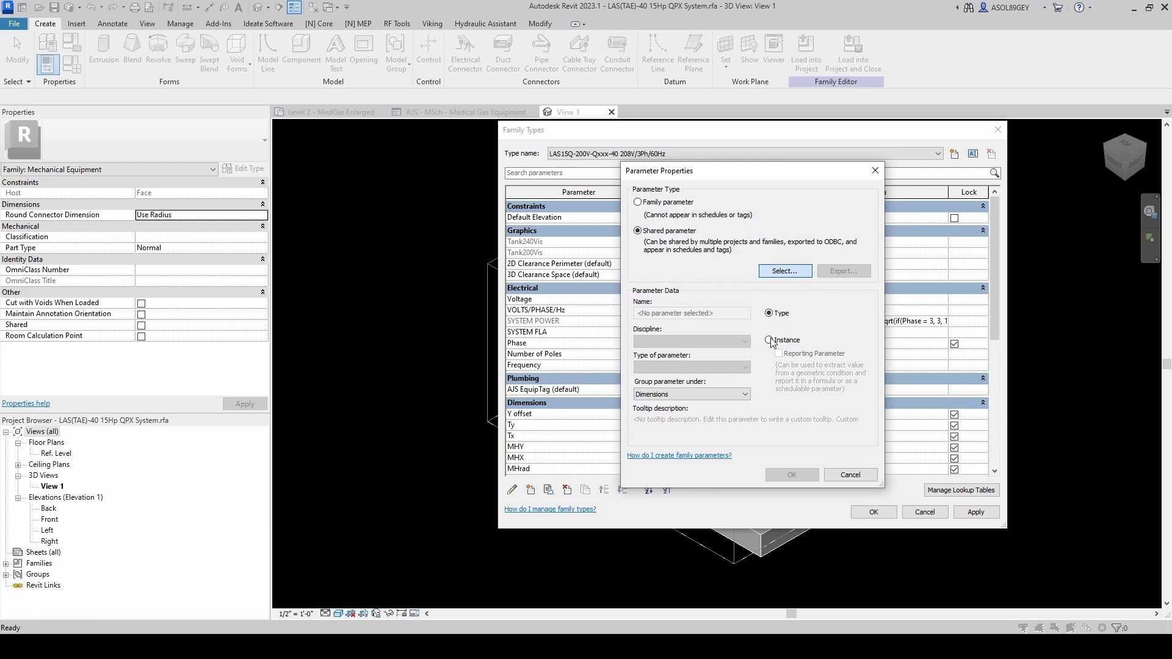
{"action": "left_click", "coordinate": [733, 311]}
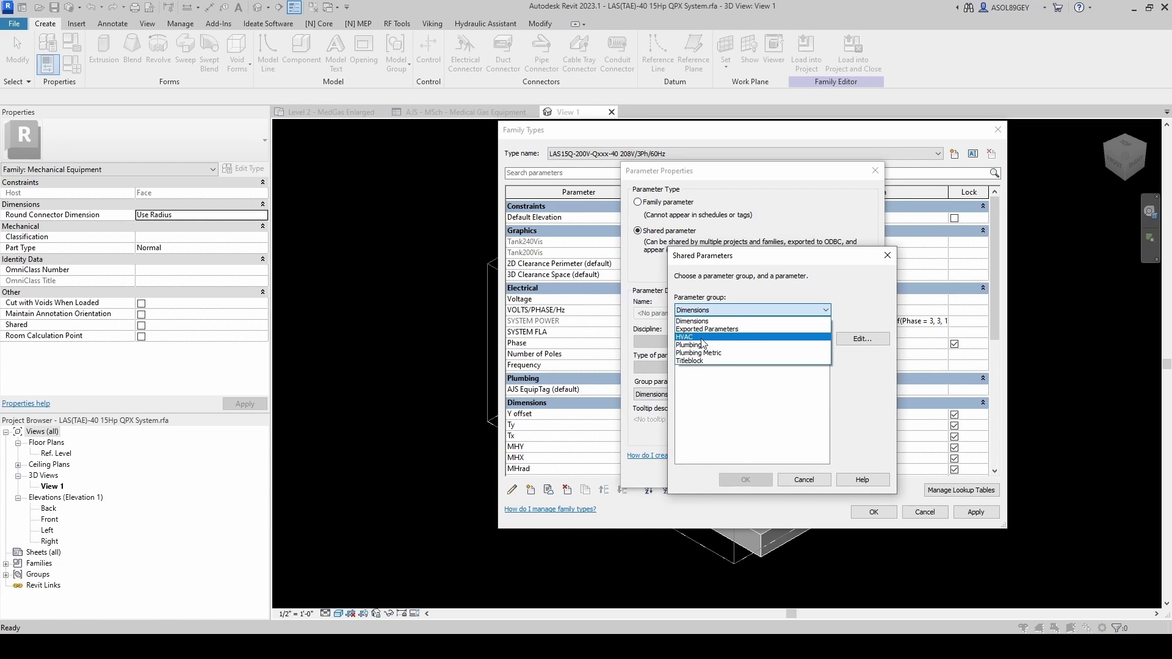
{"action": "left_click", "coordinate": [696, 345]}
{"action": "left_click", "coordinate": [726, 418]}
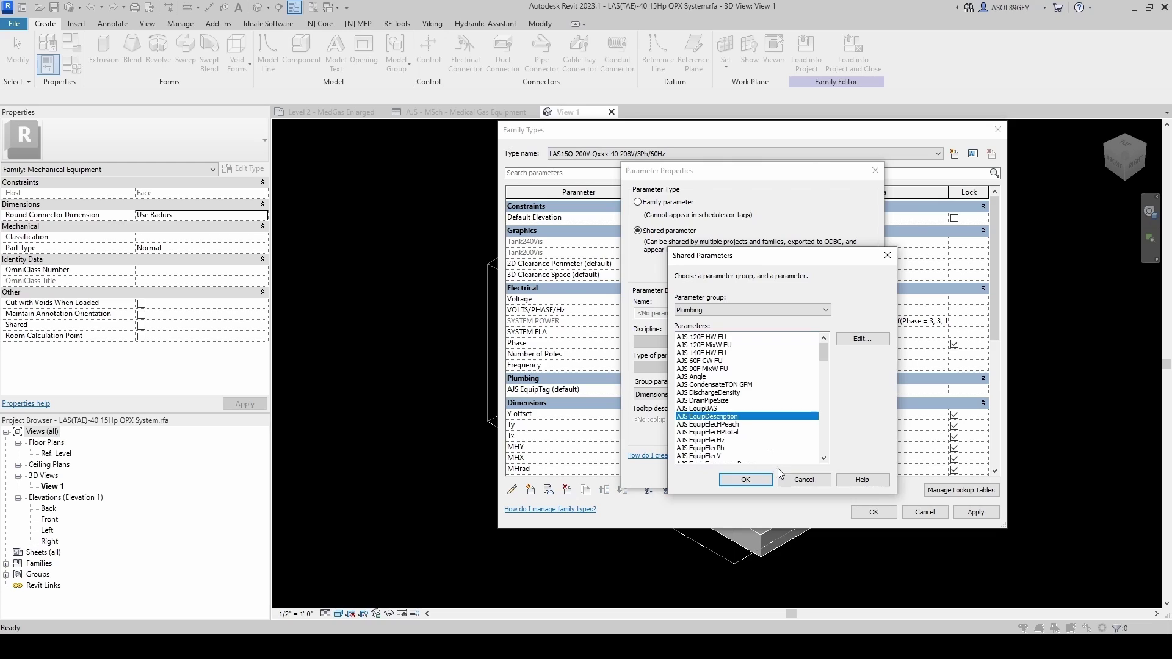
{"action": "left_click", "coordinate": [745, 480]}
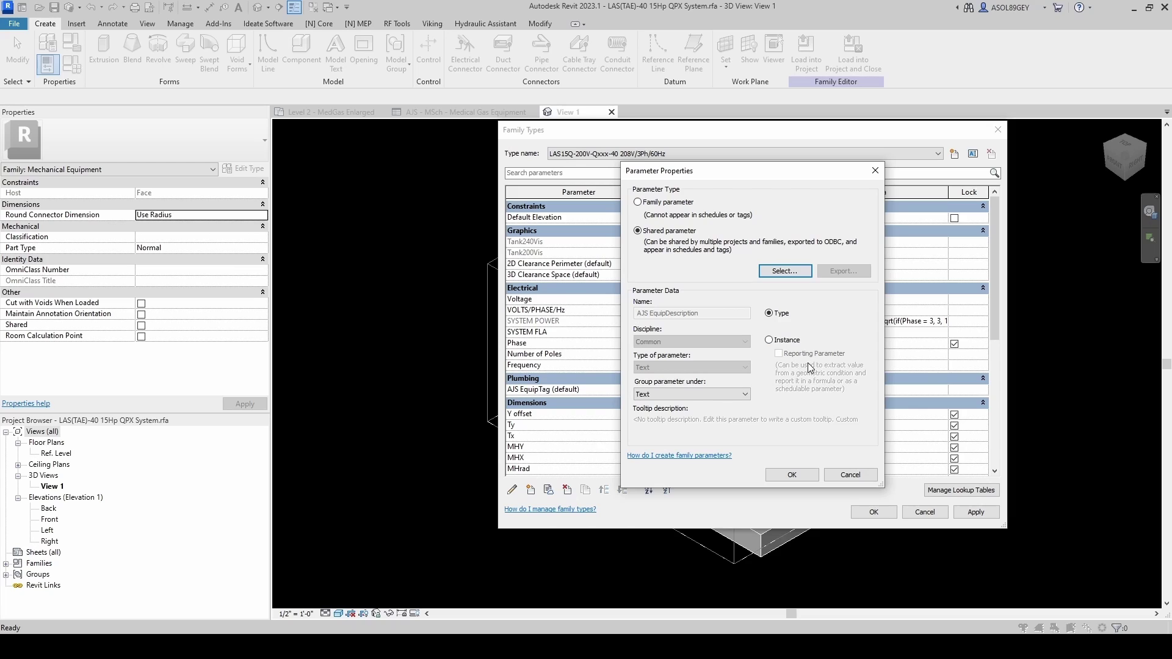
{"action": "left_click", "coordinate": [770, 340]}
{"action": "left_click", "coordinate": [699, 394]}
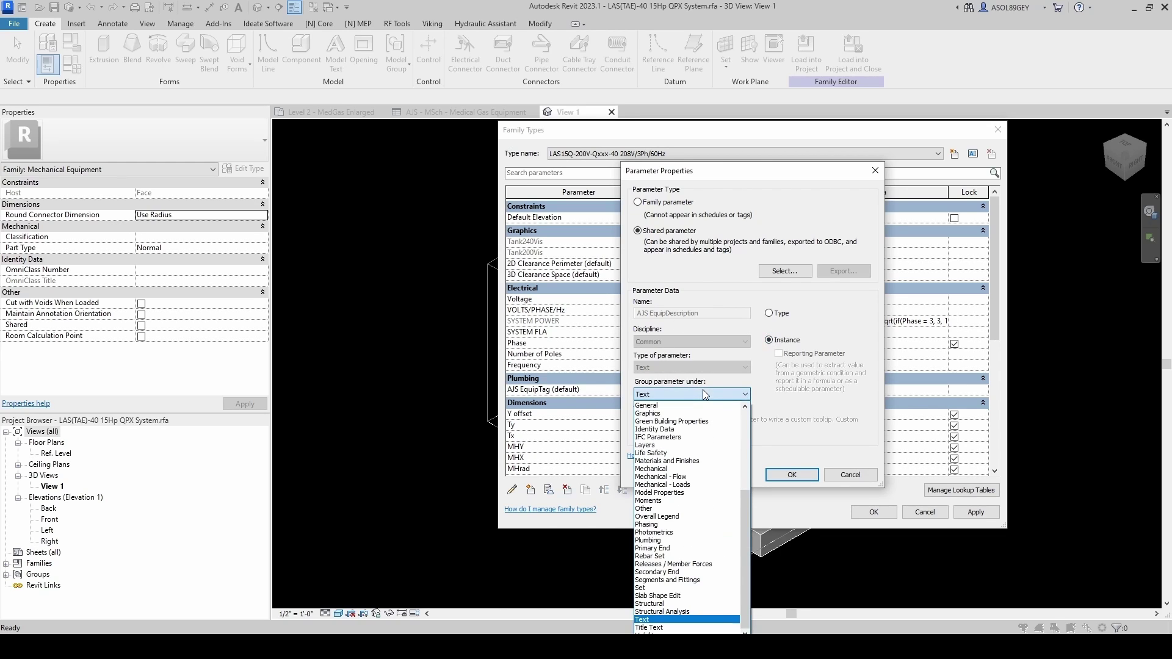
{"action": "left_click", "coordinate": [648, 541]}
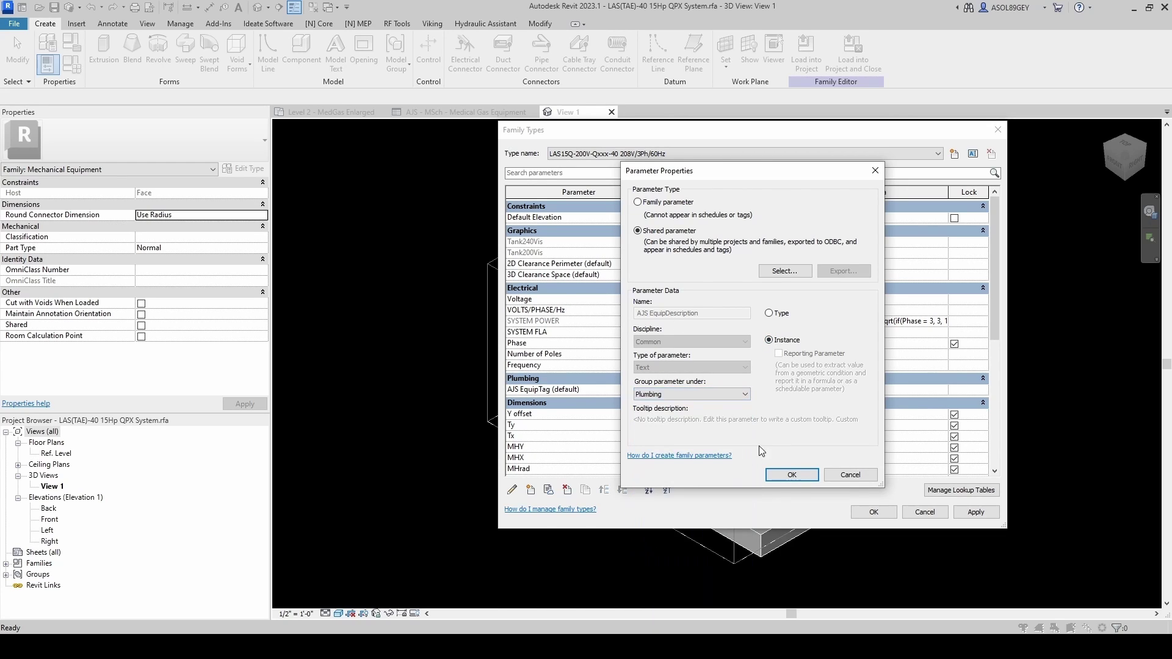
{"action": "left_click", "coordinate": [780, 477]}
{"action": "left_click", "coordinate": [685, 402]}
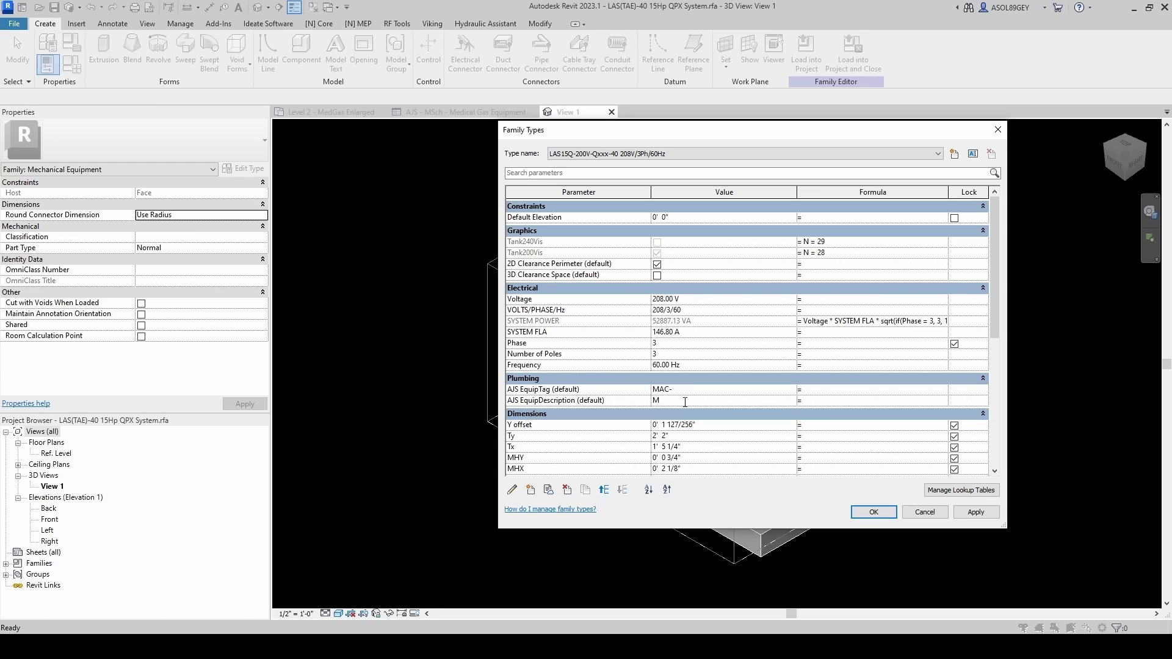
Add the shared parameter AJS EquipManufacturer from the Plumbing parameter group as an instance parameter grouped under Plumbing
{"action": "left_click", "coordinate": [531, 490]}
{"action": "left_click", "coordinate": [638, 231]}
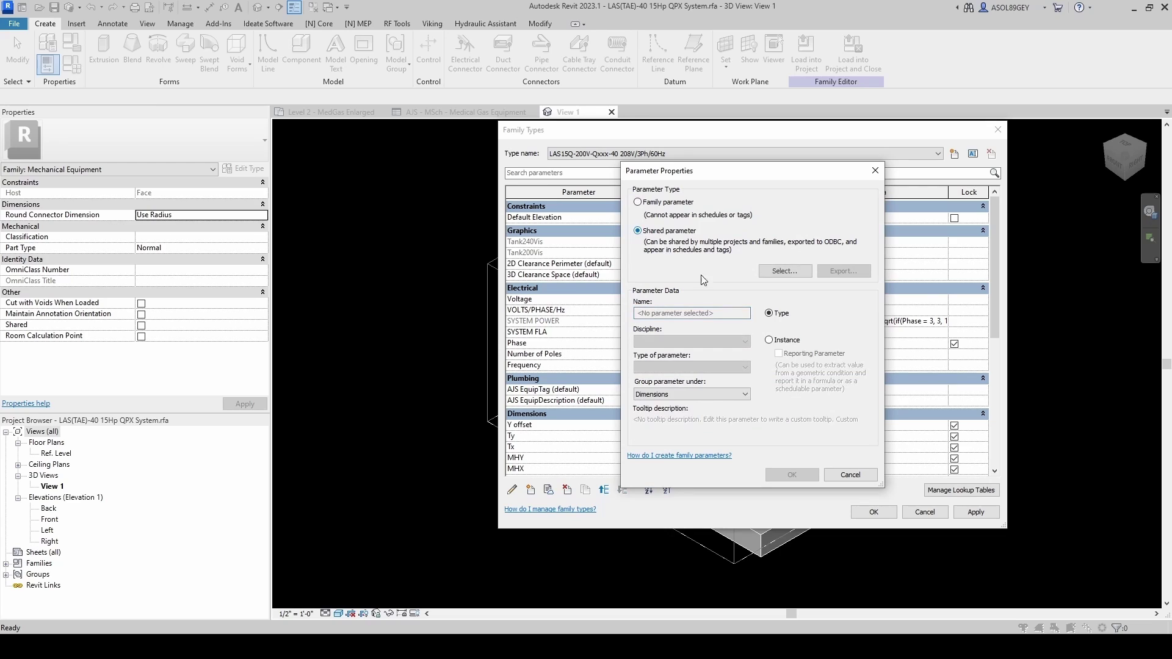
{"action": "left_click", "coordinate": [778, 272]}
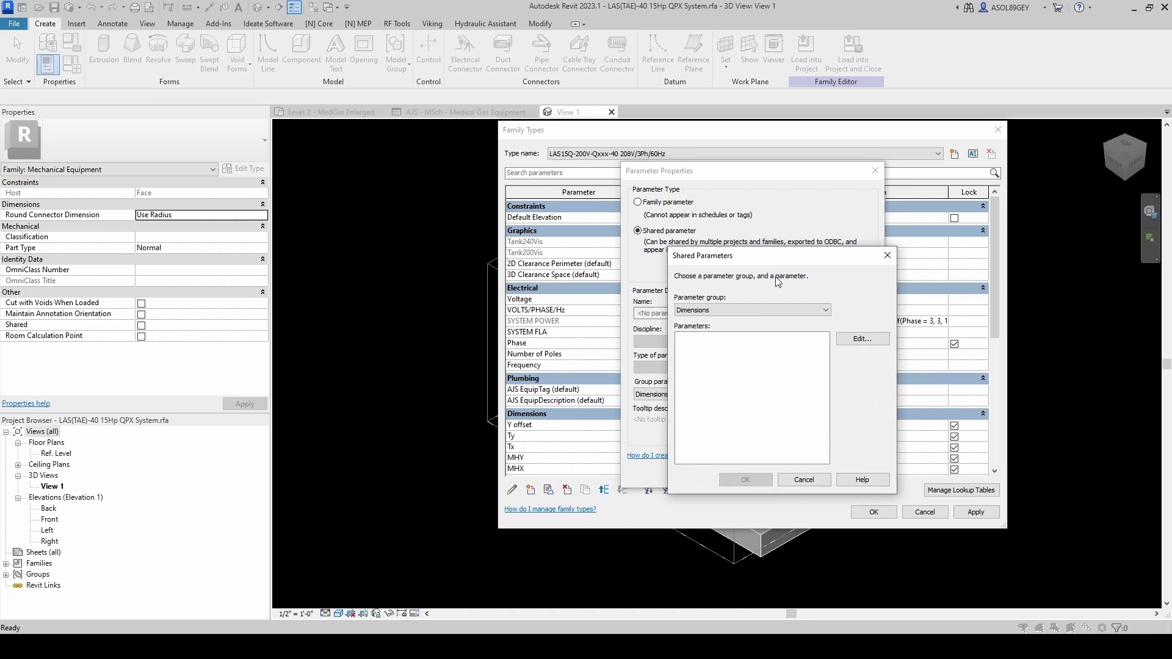
{"action": "left_click", "coordinate": [776, 310]}
{"action": "left_click", "coordinate": [723, 348]}
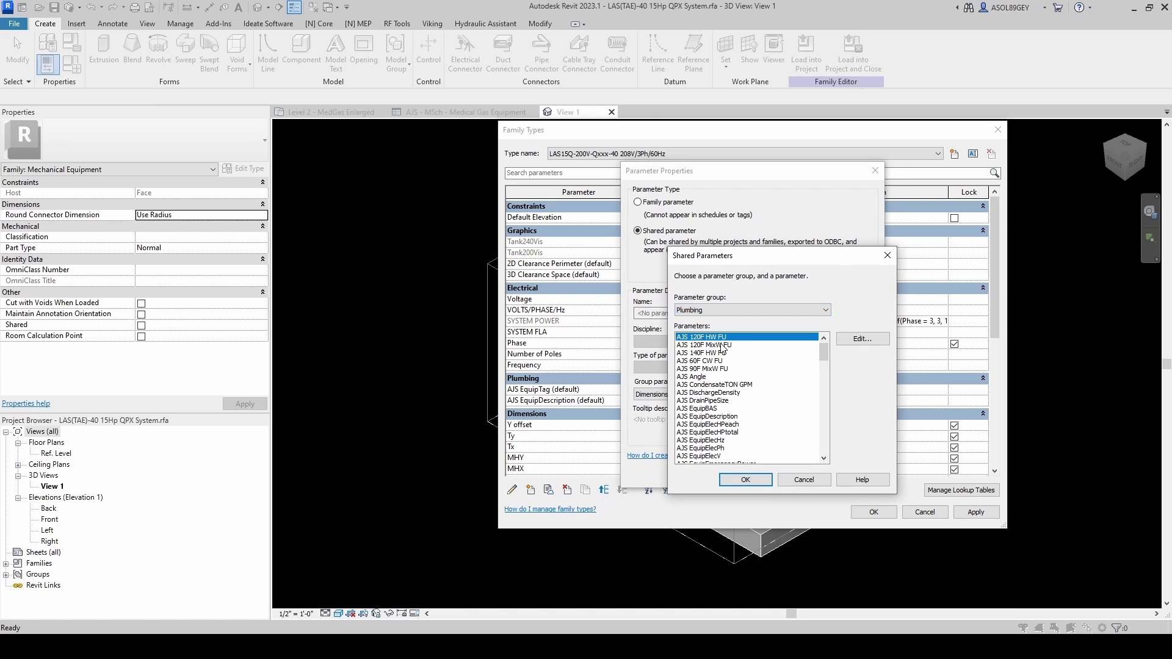
{"action": "scroll", "coordinate": [749, 404], "scroll_direction": "down", "scroll_amount": 2}
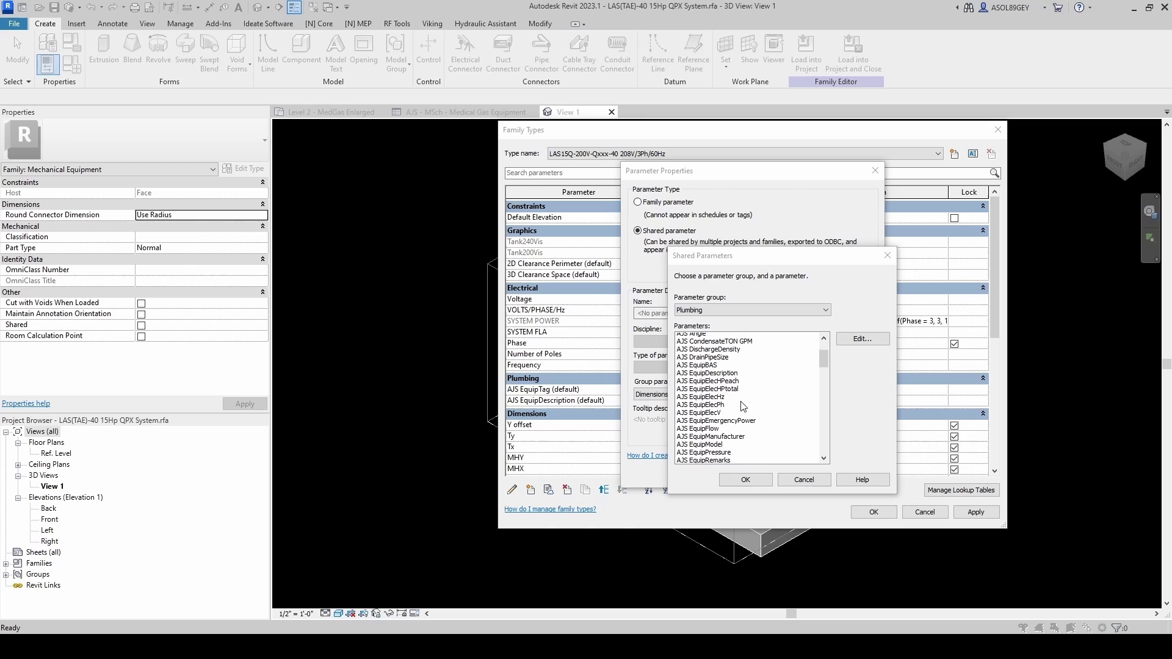
{"action": "left_click", "coordinate": [725, 433]}
{"action": "left_click", "coordinate": [746, 480]}
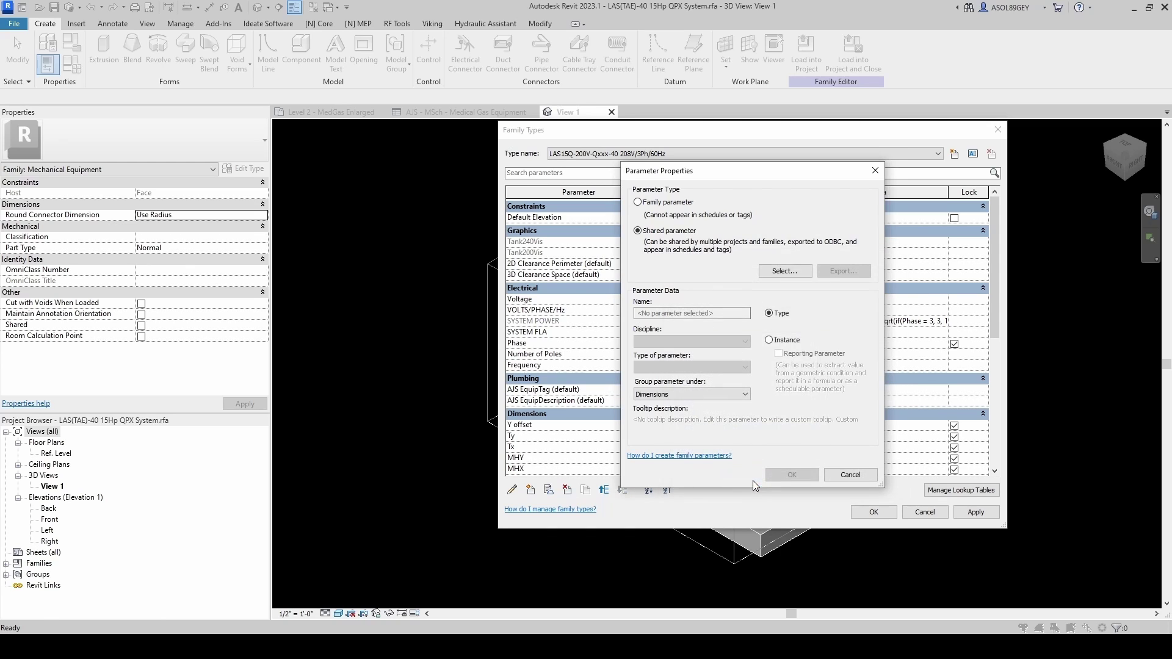
{"action": "left_click", "coordinate": [770, 340]}
{"action": "left_click", "coordinate": [744, 395]}
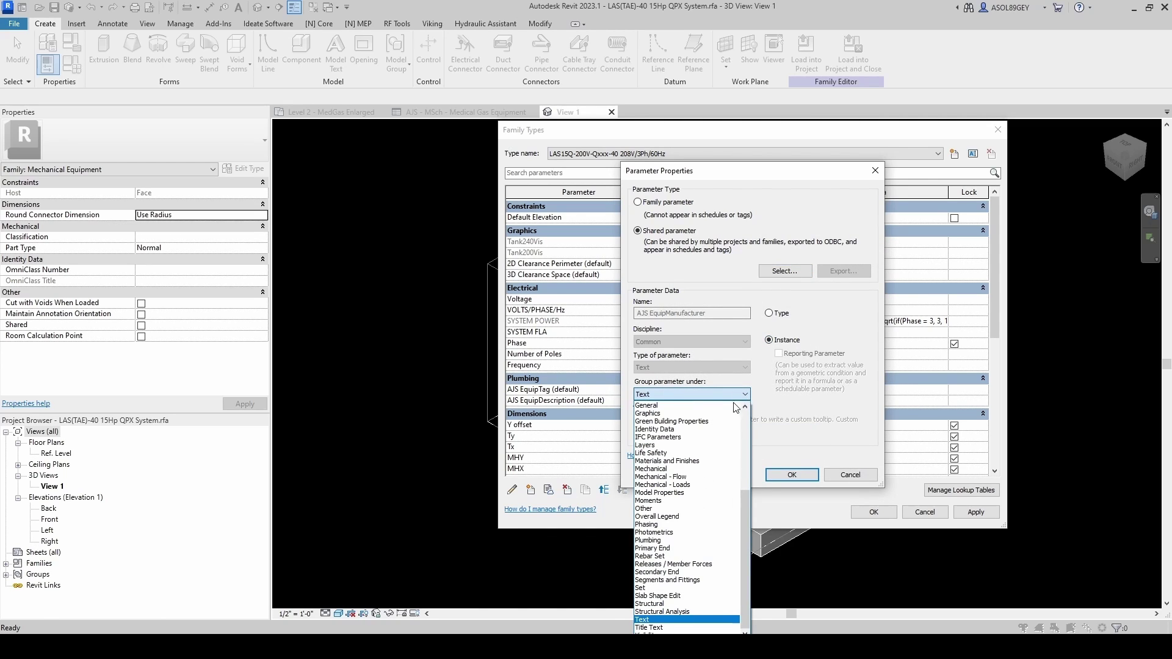
{"action": "left_click", "coordinate": [671, 540]}
{"action": "left_click", "coordinate": [794, 475]}
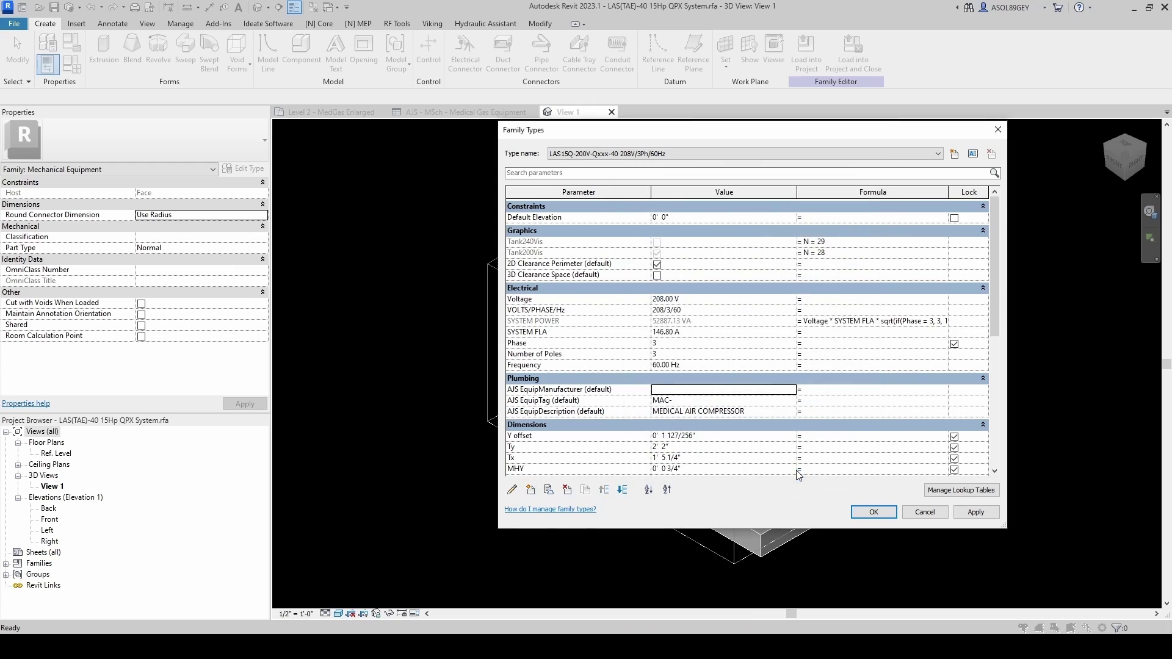
Move AJS EquipManufacturer down the Plumbing parameters so it sits directly below AJS EquipDescription
{"action": "left_click", "coordinate": [665, 394]}
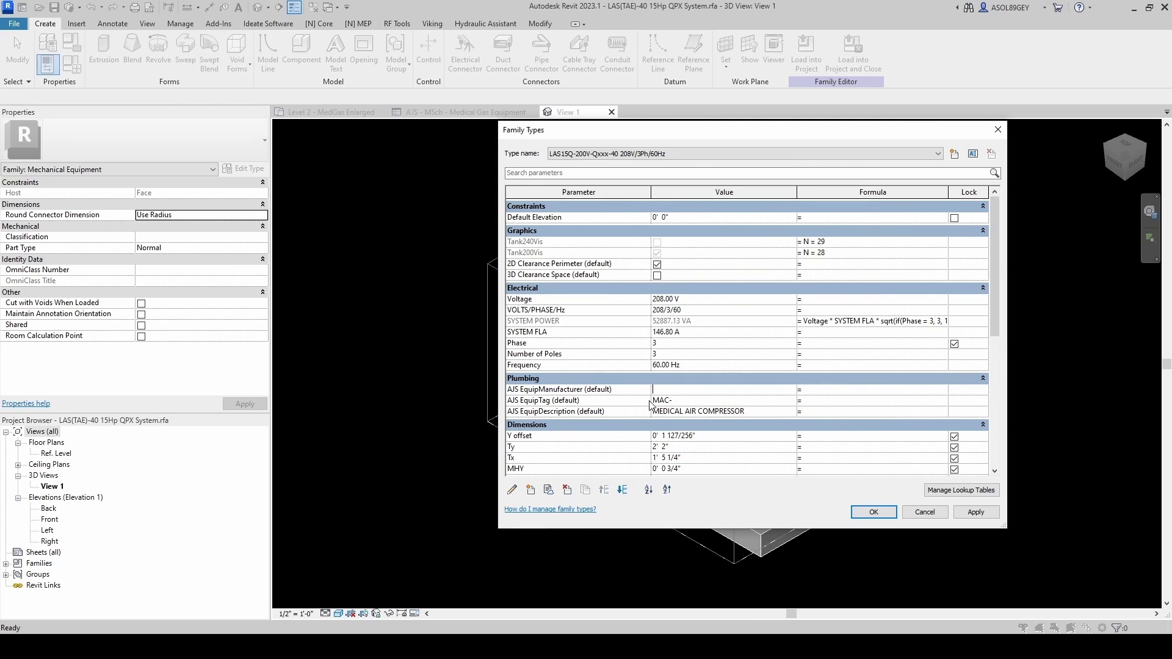
{"action": "left_click", "coordinate": [623, 490]}
{"action": "left_click", "coordinate": [622, 490]}
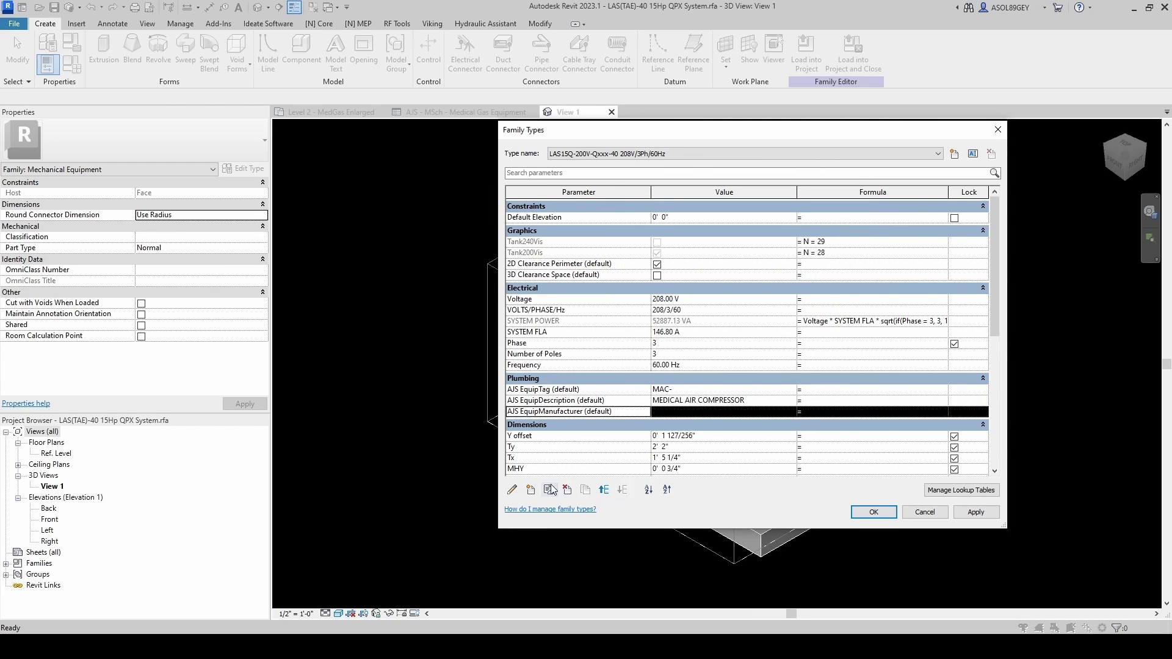
Add the shared parameter AJS EquipModel from the Plumbing parameter group as an instance parameter grouped under Plumbing
{"action": "left_click", "coordinate": [530, 490]}
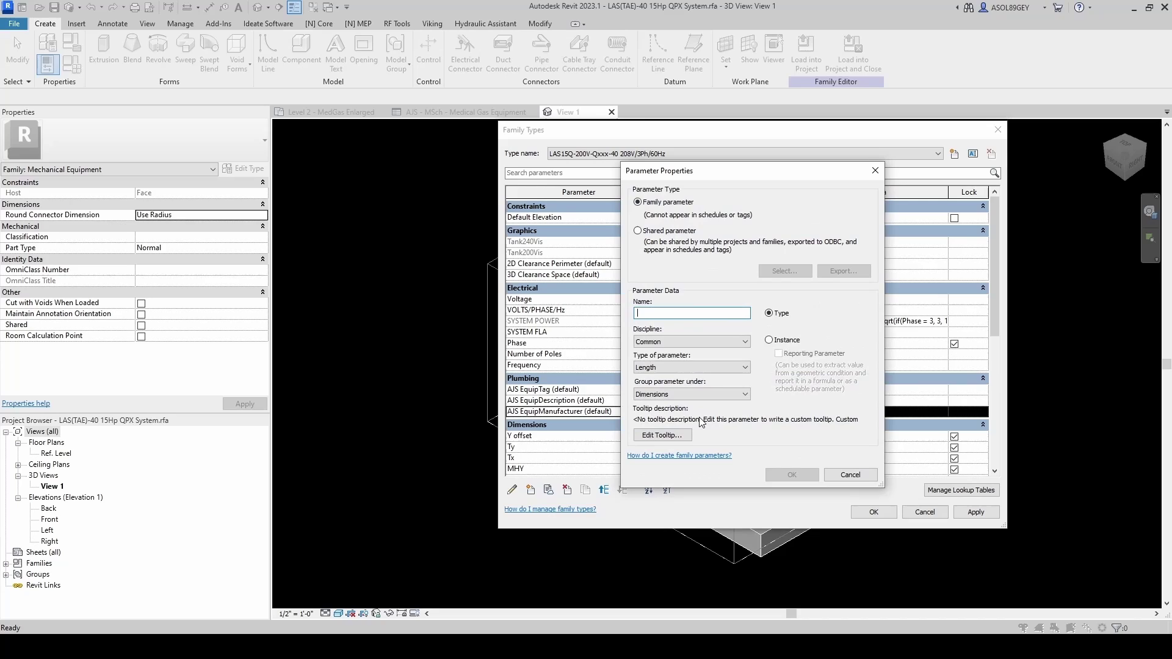
{"action": "left_click", "coordinate": [638, 230]}
{"action": "left_click", "coordinate": [785, 270]}
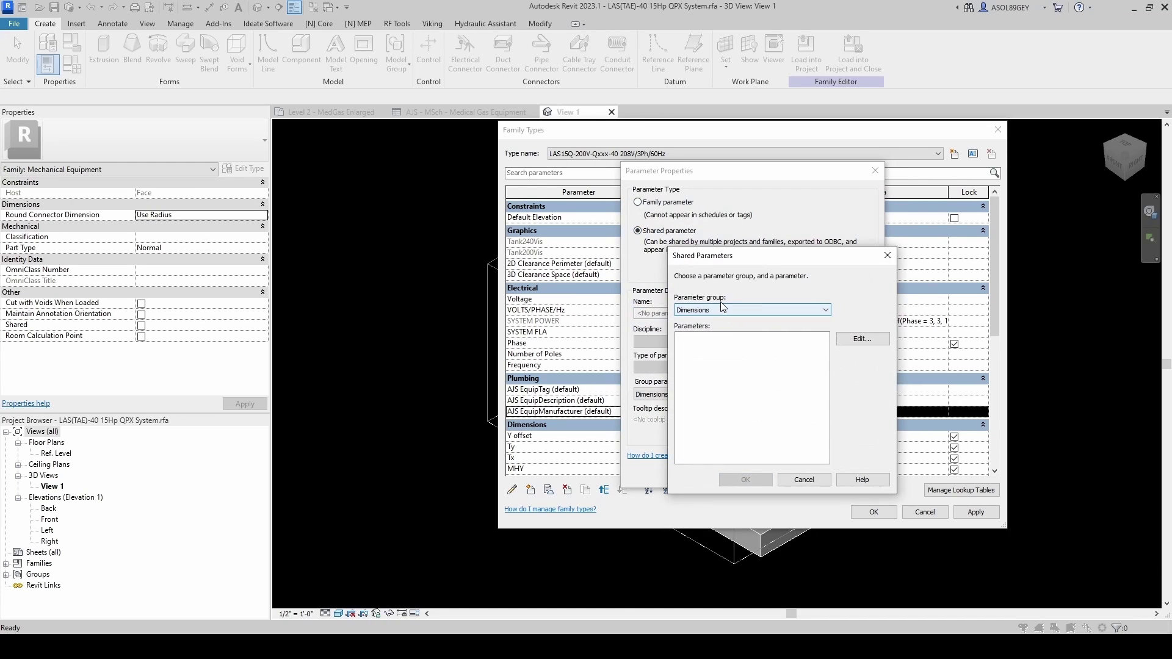
{"action": "left_click", "coordinate": [730, 311]}
{"action": "left_click", "coordinate": [713, 346]}
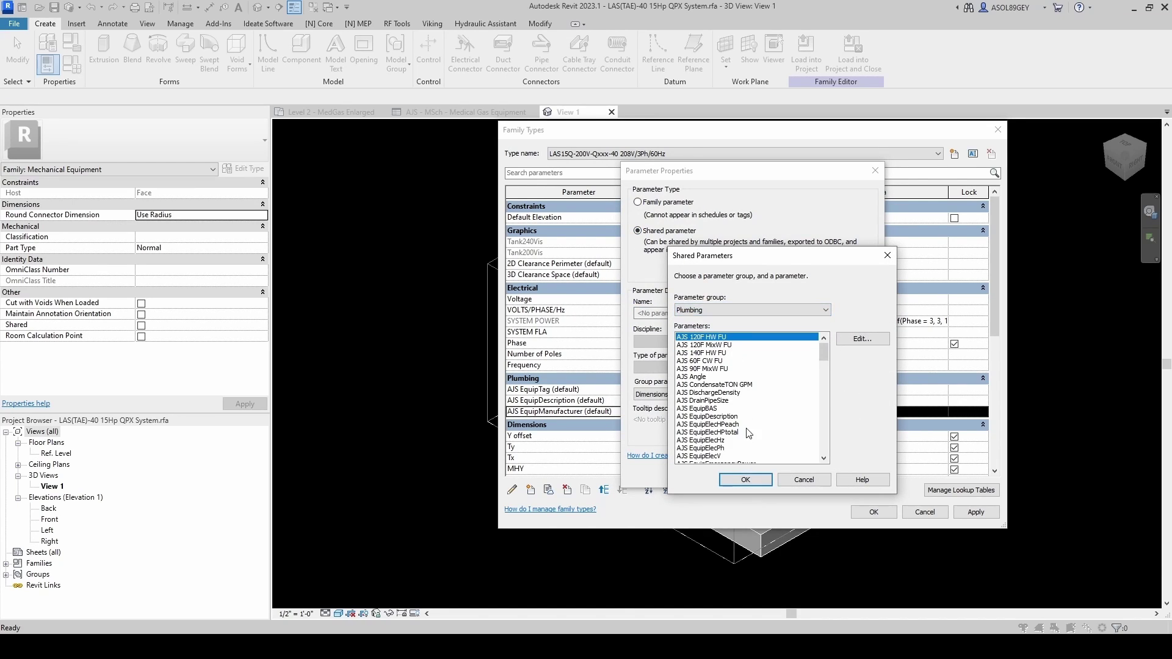
{"action": "scroll", "coordinate": [733, 448], "scroll_direction": "down", "scroll_amount": 2}
{"action": "left_click", "coordinate": [702, 440]}
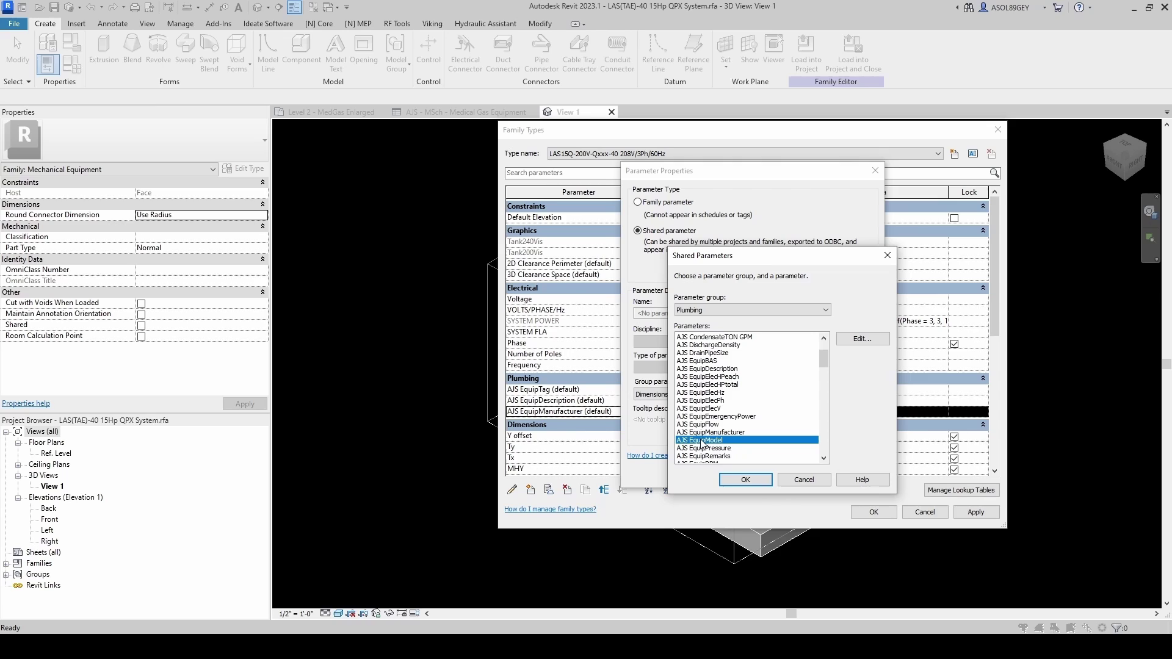
{"action": "left_click", "coordinate": [736, 477]}
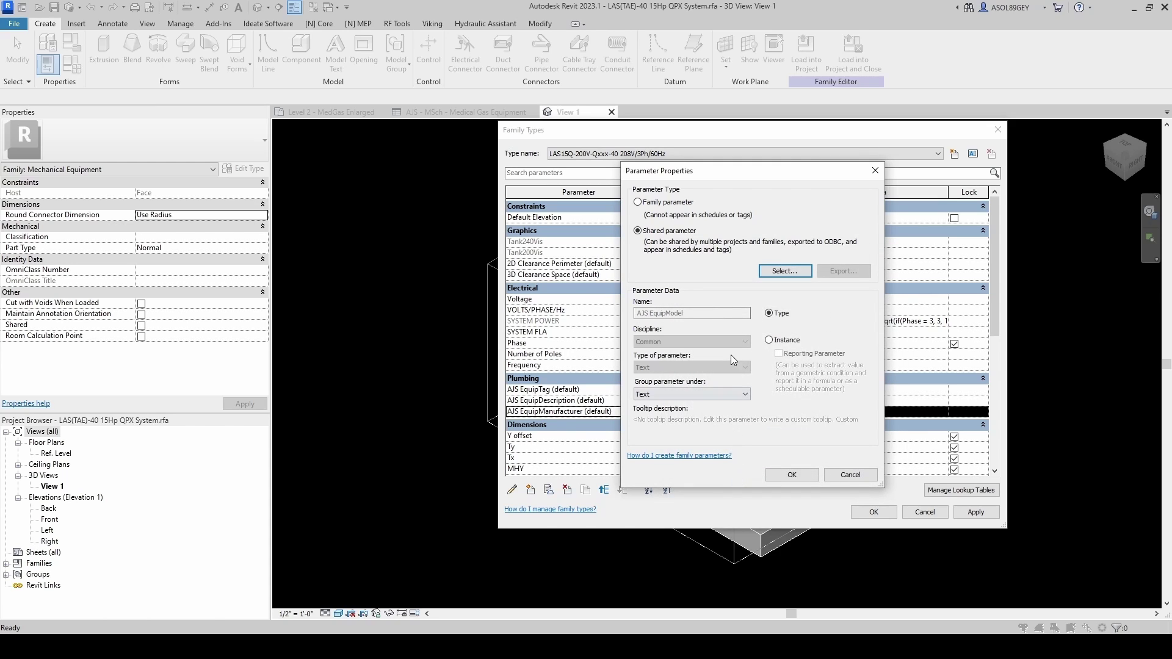
{"action": "left_click", "coordinate": [769, 340]}
{"action": "left_click", "coordinate": [745, 395]}
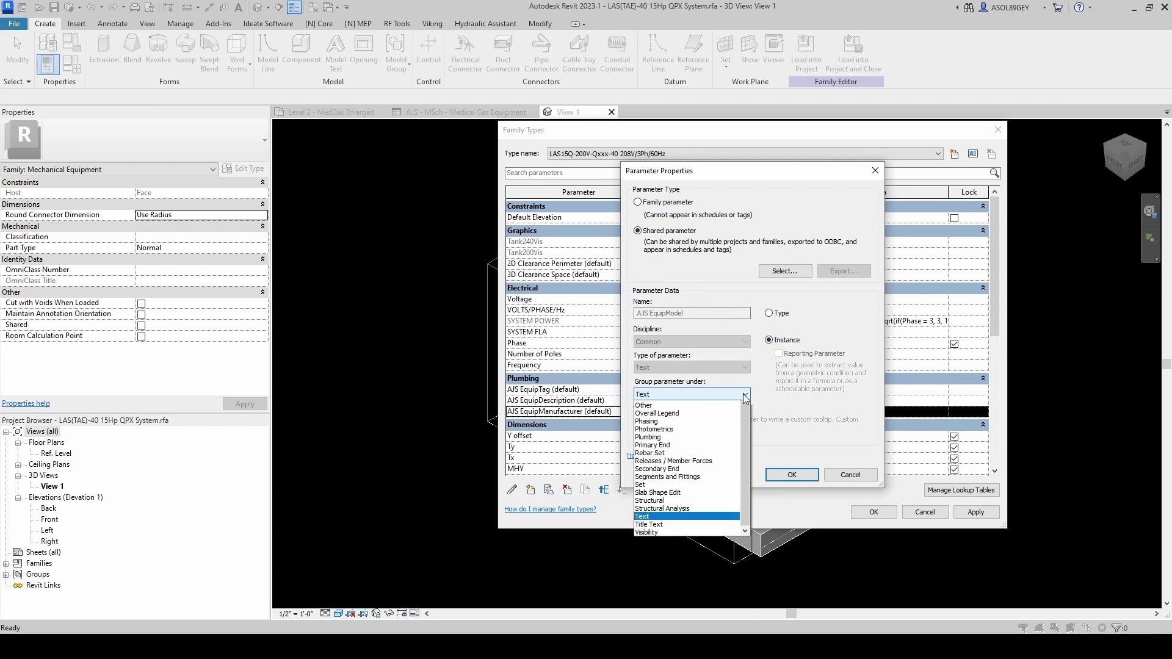
{"action": "left_click", "coordinate": [676, 543]}
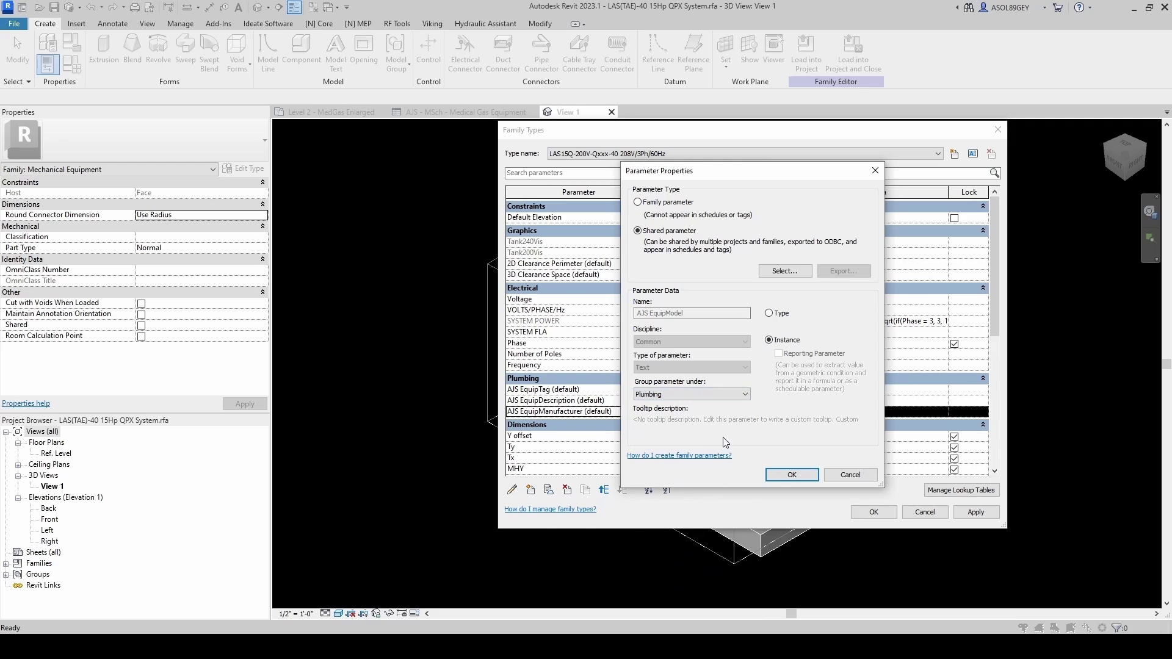
{"action": "left_click", "coordinate": [782, 477]}
Reorder the Plumbing parameters so AJS EquipModel comes directly below AJS EquipManufacturer
{"action": "left_click", "coordinate": [614, 389]}
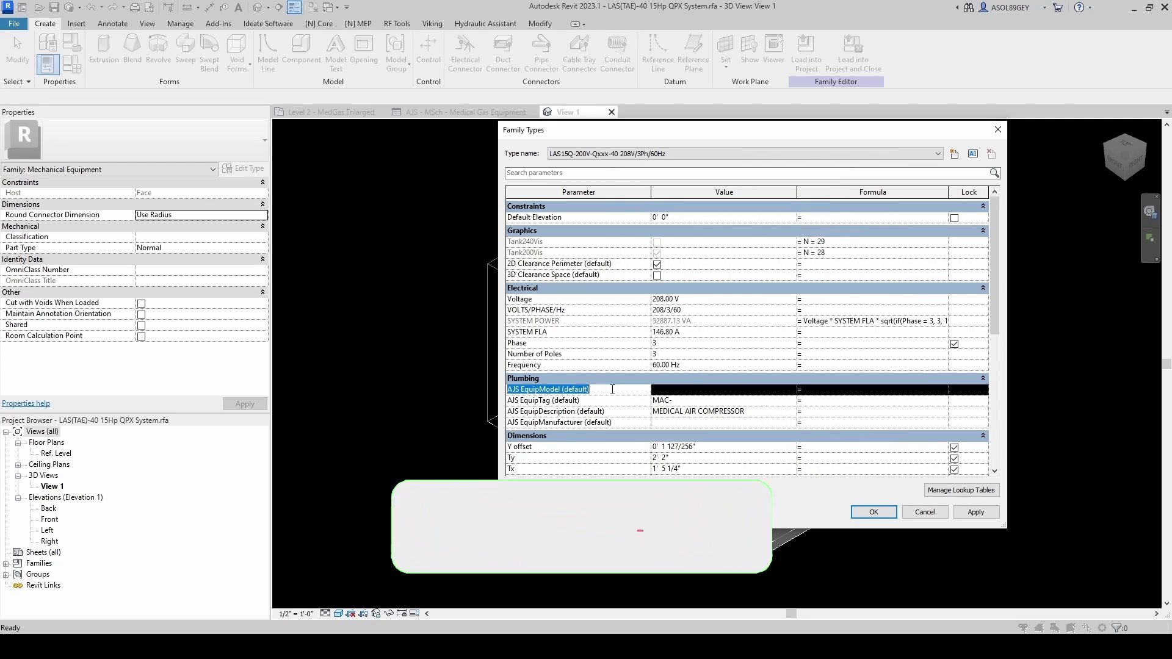
{"action": "left_click", "coordinate": [622, 489]}
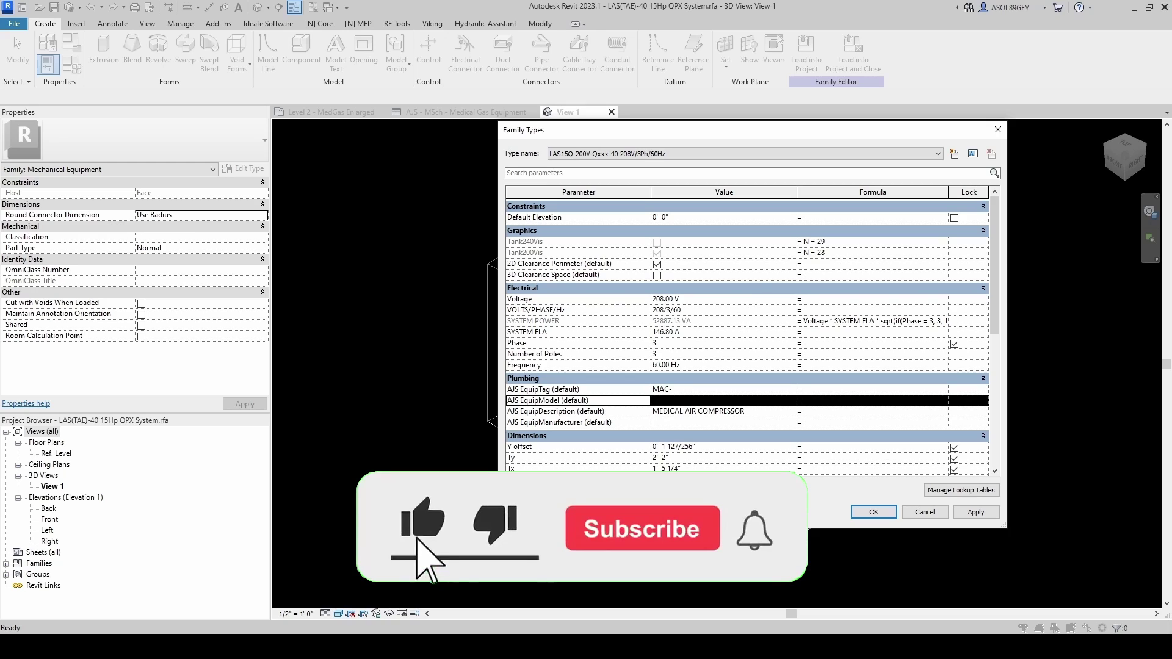
{"action": "left_click", "coordinate": [623, 490]}
{"action": "left_click", "coordinate": [623, 490]}
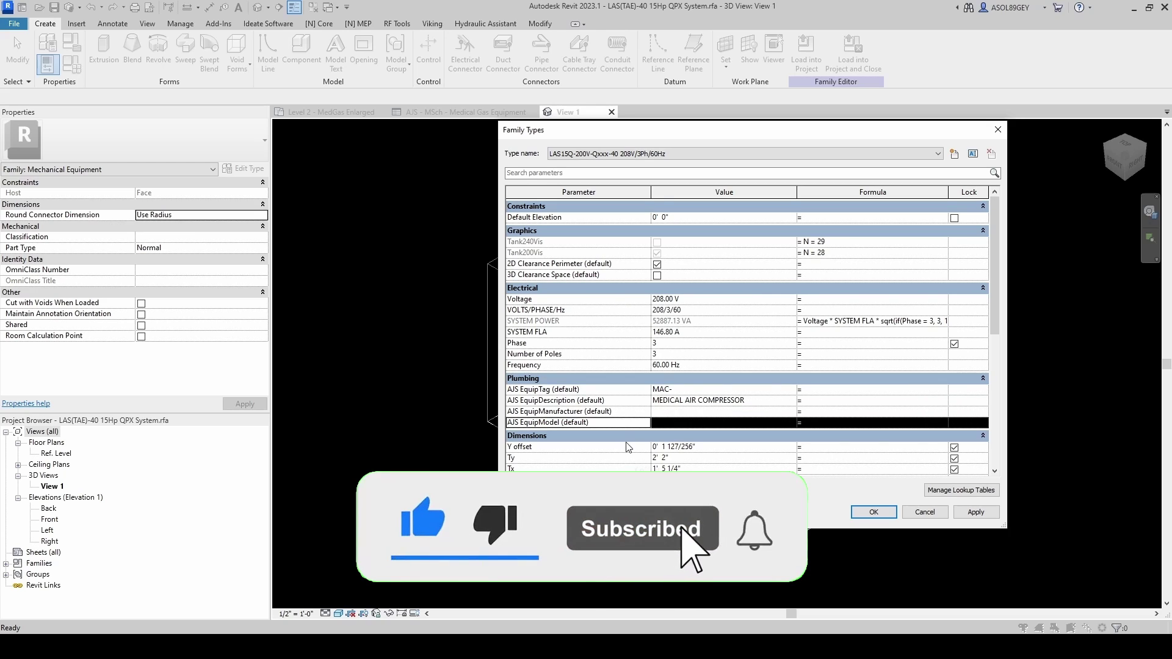
Add the shared parameter AJS EquipSCFMeach from the Plumbing parameter group as an instance parameter grouped under Plumbing
{"action": "left_click", "coordinate": [531, 490]}
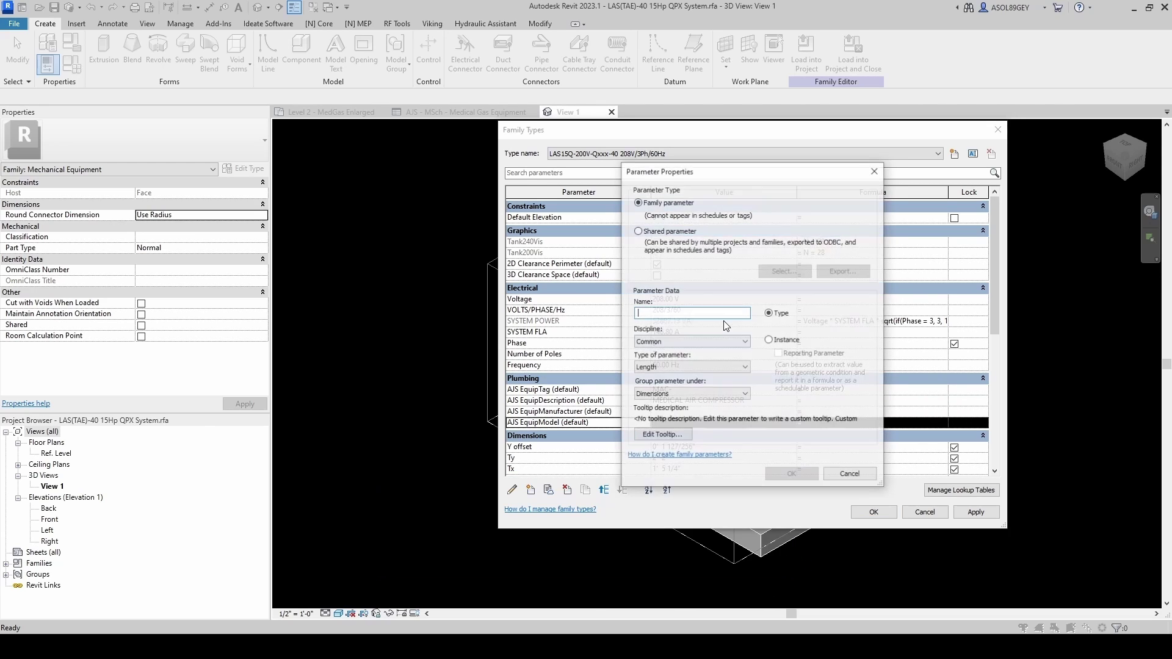
{"action": "left_click", "coordinate": [637, 230]}
{"action": "left_click", "coordinate": [774, 270]}
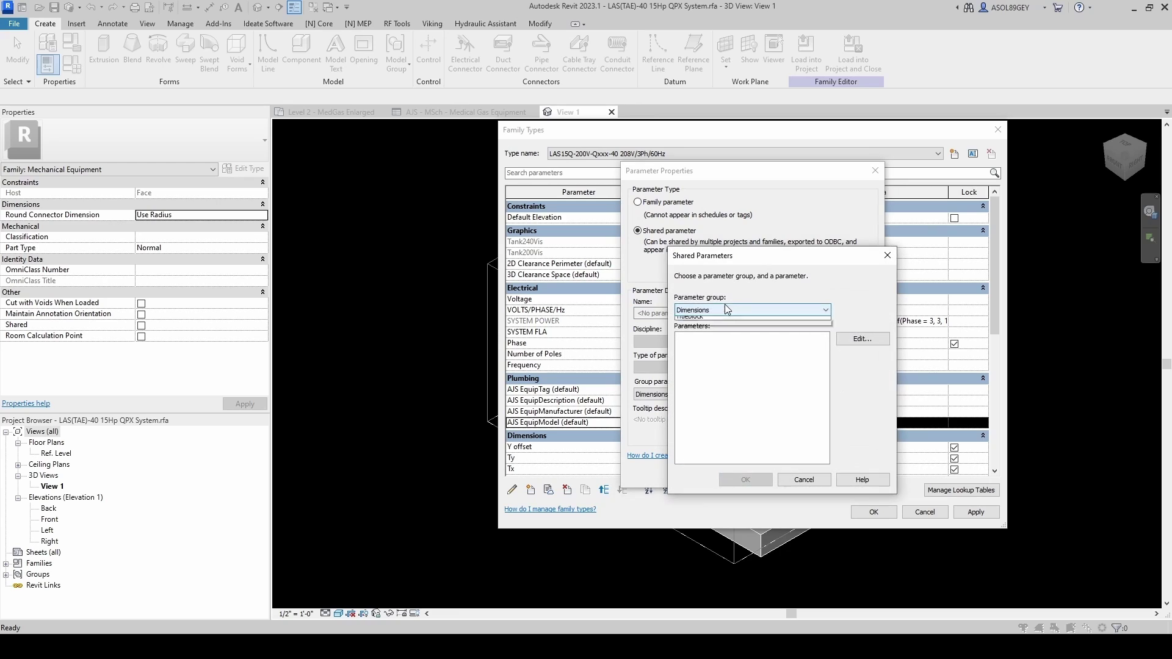
{"action": "left_click", "coordinate": [752, 310]}
{"action": "left_click", "coordinate": [709, 342]}
{"action": "left_click_drag", "start_coordinate": [824, 356], "coordinate": [824, 378]}
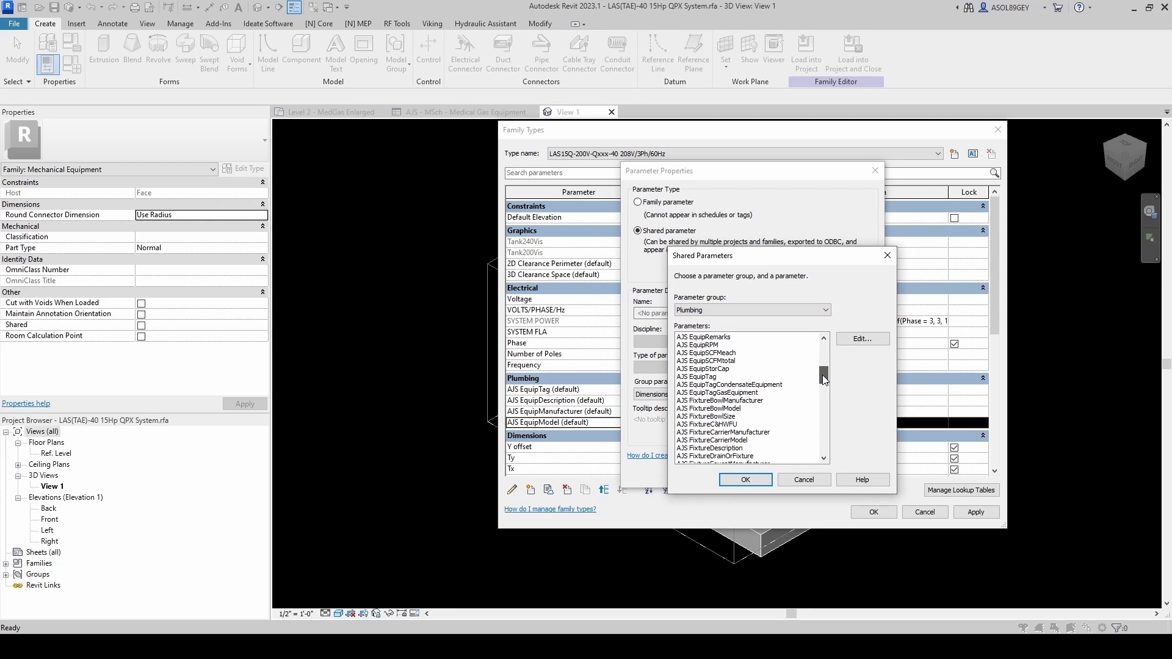
{"action": "left_click", "coordinate": [712, 355]}
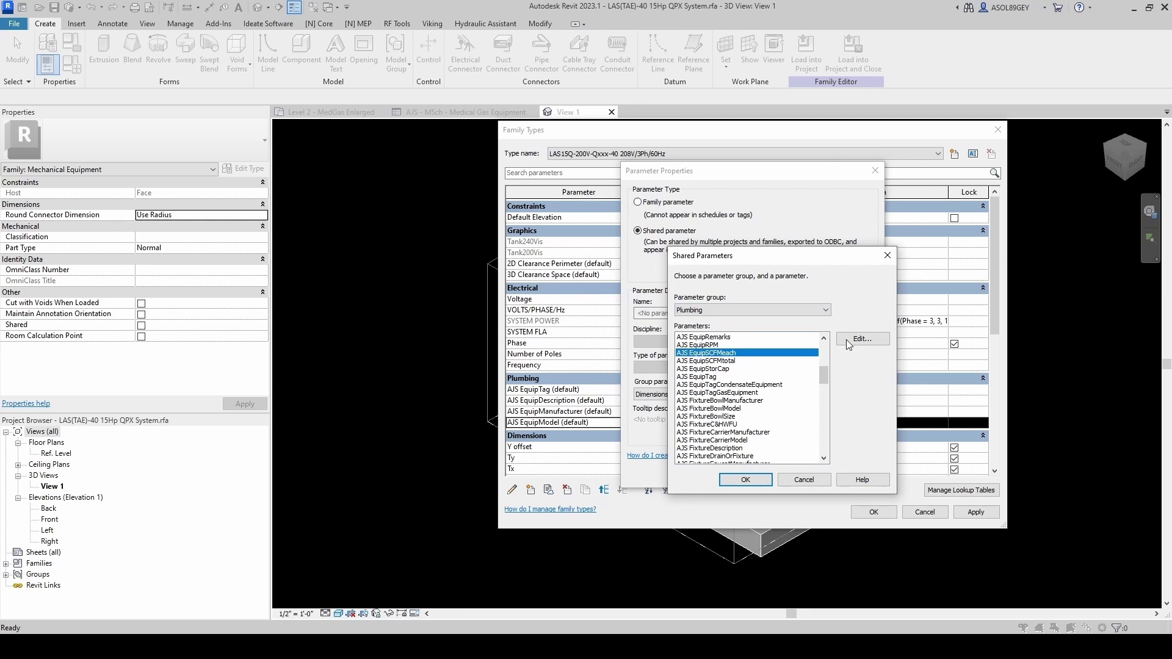
{"action": "left_click", "coordinate": [755, 483]}
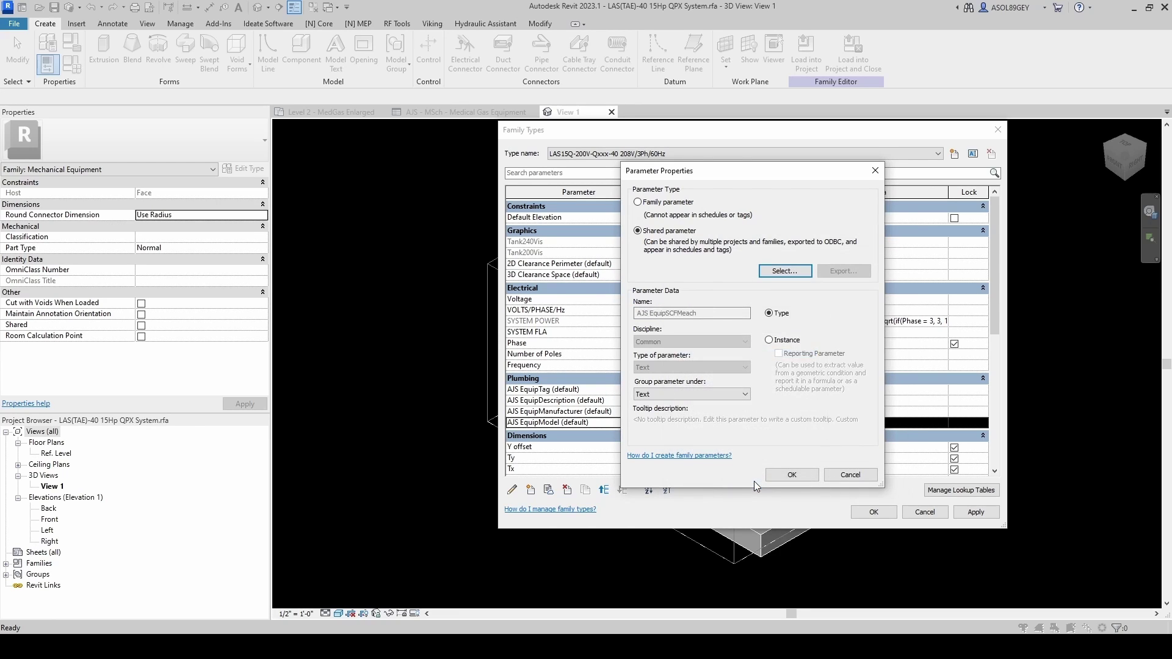
{"action": "left_click", "coordinate": [769, 341]}
{"action": "left_click", "coordinate": [745, 394]}
{"action": "left_click", "coordinate": [666, 540]}
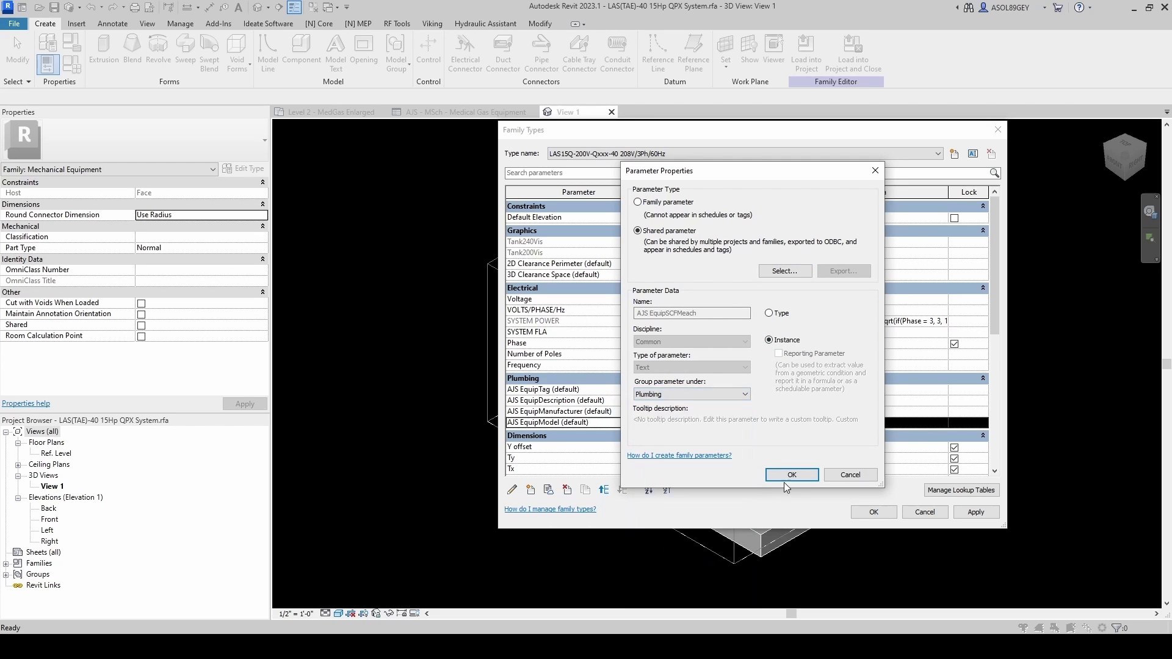
{"action": "left_click", "coordinate": [792, 475]}
Move AJS EquipSCFMeach down the Plumbing parameters to the place directly below AJS EquipModel
{"action": "left_click", "coordinate": [622, 490]}
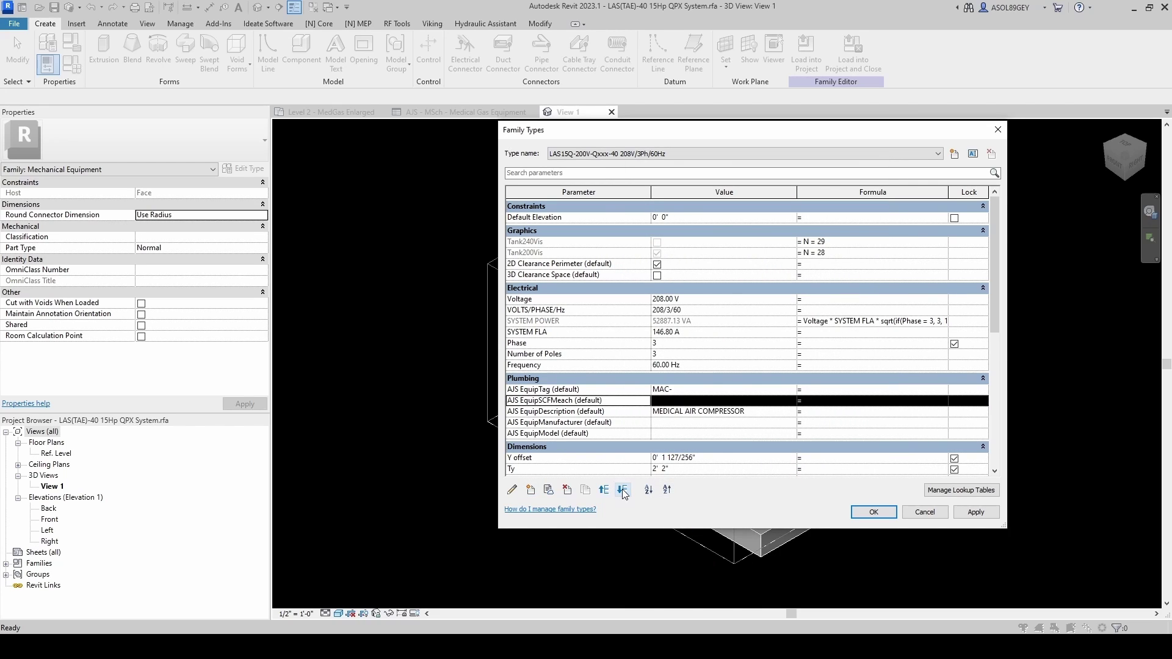
{"action": "left_click", "coordinate": [623, 490]}
{"action": "left_click", "coordinate": [622, 491]}
{"action": "left_click", "coordinate": [623, 490]}
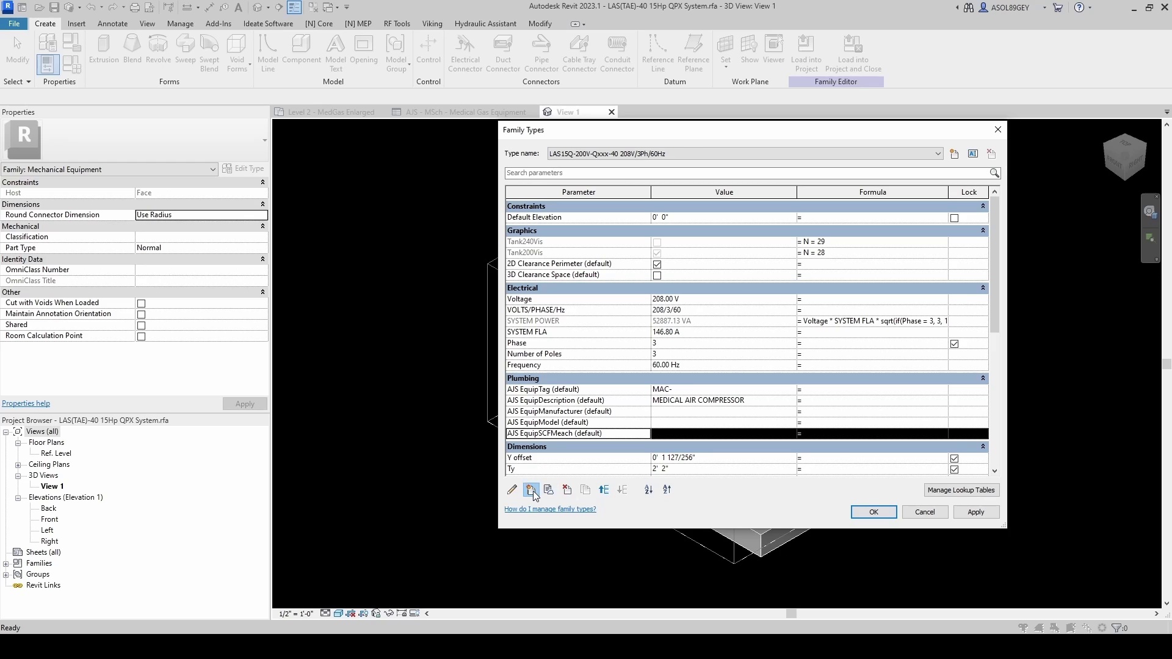
Add the shared parameter AJS EquipSCFMtotal from the Plumbing parameter group as an instance parameter grouped under Plumbing
{"action": "left_click", "coordinate": [531, 490]}
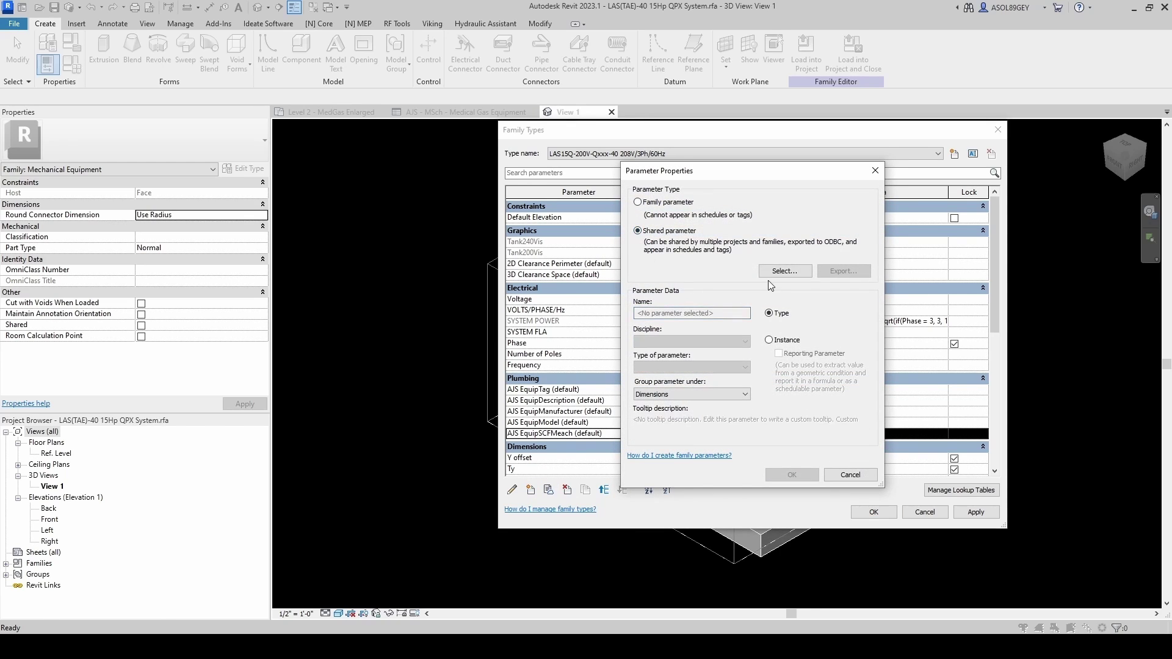
{"action": "left_click", "coordinate": [775, 272]}
{"action": "left_click", "coordinate": [794, 310]}
{"action": "left_click", "coordinate": [714, 352]}
{"action": "left_click_drag", "start_coordinate": [824, 347], "coordinate": [824, 369]}
{"action": "left_click", "coordinate": [727, 392]}
{"action": "left_click", "coordinate": [748, 480]}
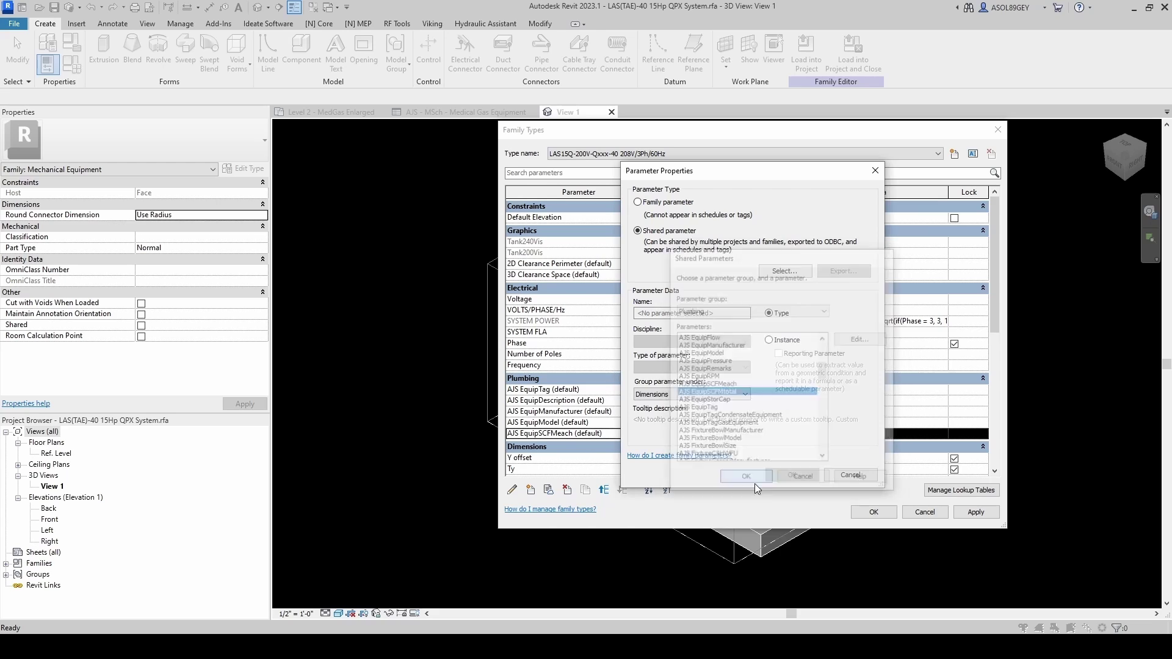
{"action": "left_click", "coordinate": [769, 340]}
{"action": "left_click", "coordinate": [745, 394]}
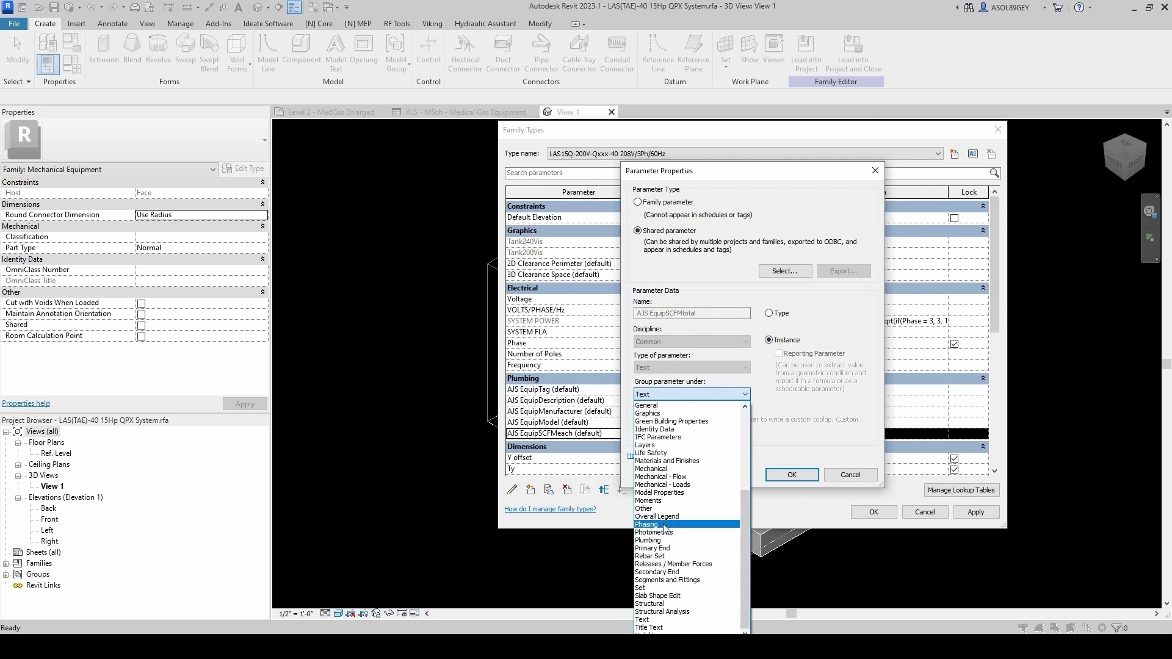
{"action": "left_click", "coordinate": [652, 540]}
{"action": "left_click", "coordinate": [793, 476]}
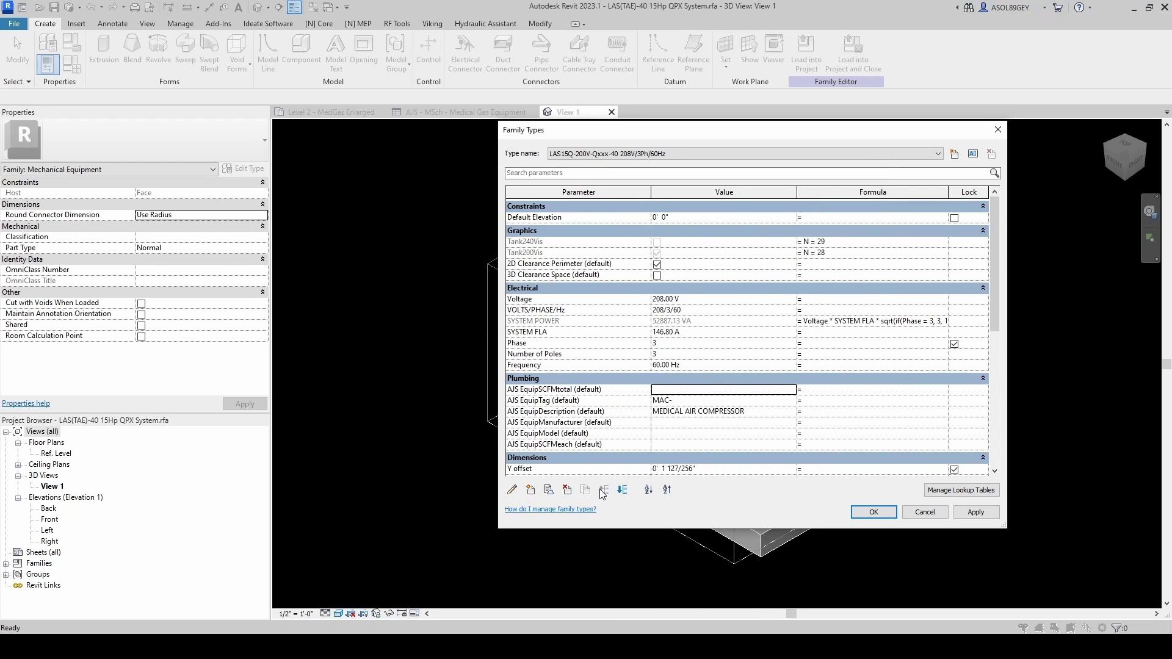
Move AJS EquipSCFMtotal down the Plumbing parameters to the place directly below AJS EquipSCFMeach
{"action": "left_click", "coordinate": [622, 490]}
{"action": "left_click", "coordinate": [623, 490]}
{"action": "left_click", "coordinate": [622, 490]}
{"action": "left_click", "coordinate": [622, 489]}
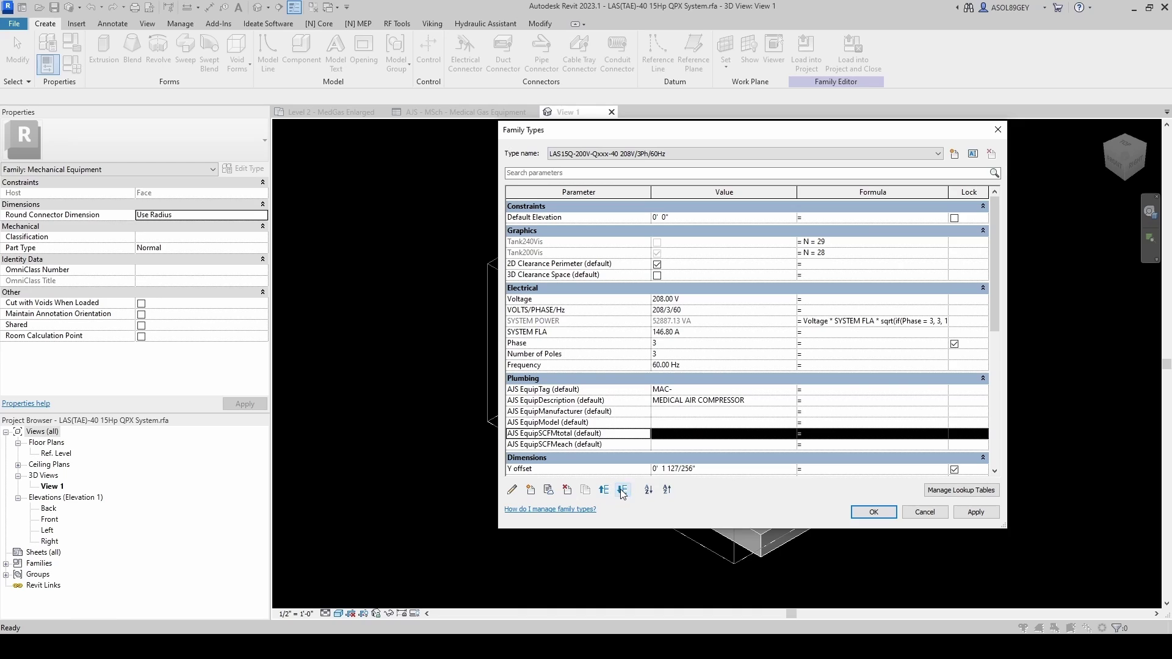
{"action": "left_click", "coordinate": [622, 489]}
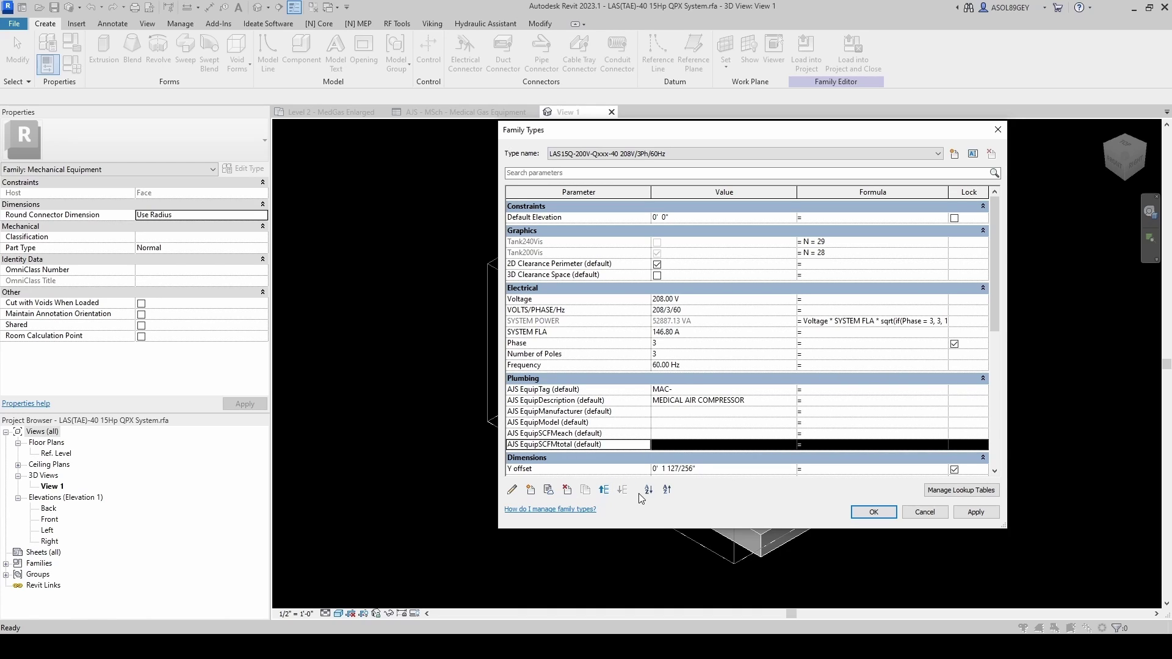
Add the shared parameter AJS EquipElecV from the Plumbing parameter group as an instance parameter grouped under Plumbing
{"action": "left_click", "coordinate": [531, 489]}
{"action": "left_click", "coordinate": [638, 231]}
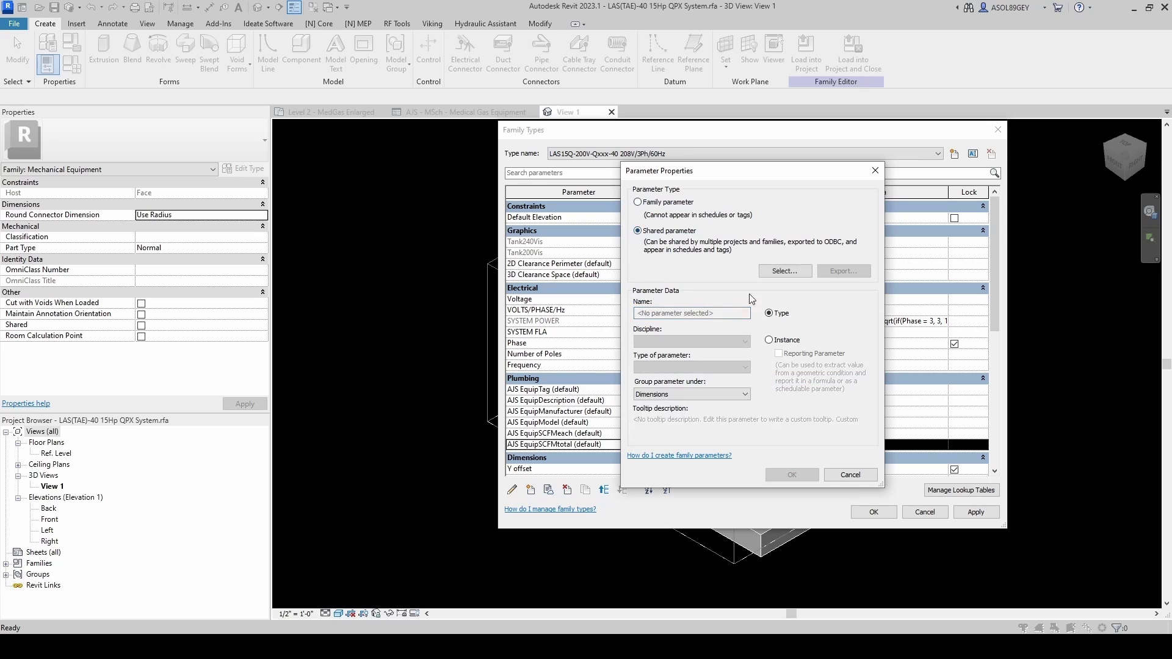
{"action": "left_click", "coordinate": [772, 273]}
{"action": "left_click", "coordinate": [760, 309]}
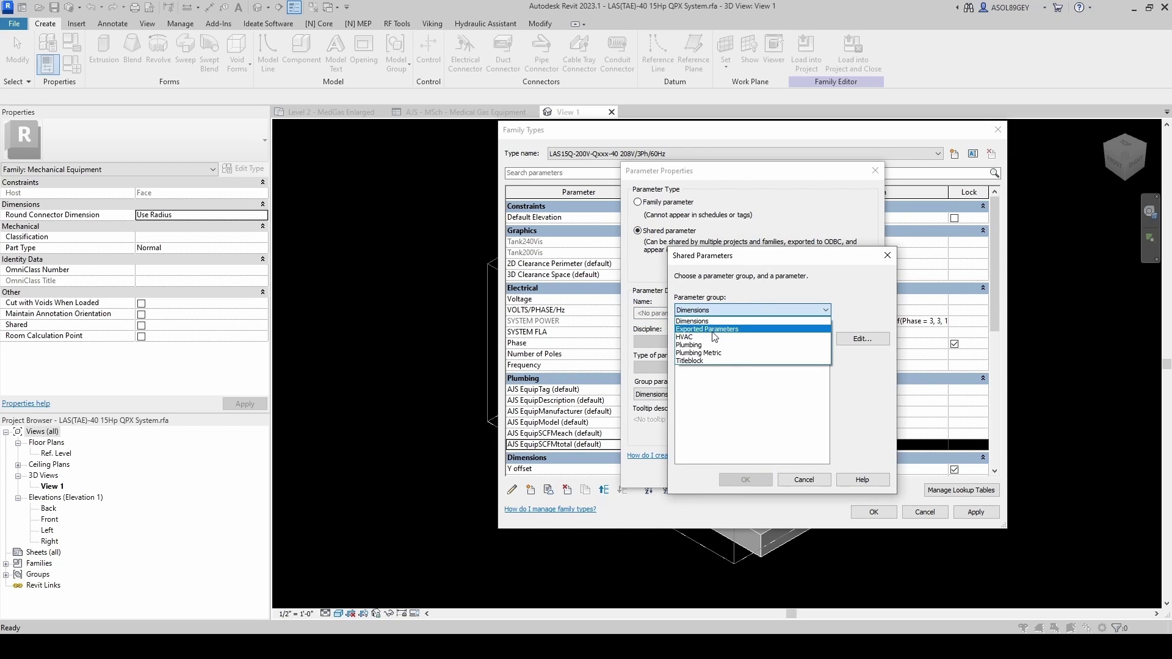
{"action": "left_click", "coordinate": [698, 345]}
{"action": "scroll", "coordinate": [826, 361], "scroll_direction": "down", "scroll_amount": 2}
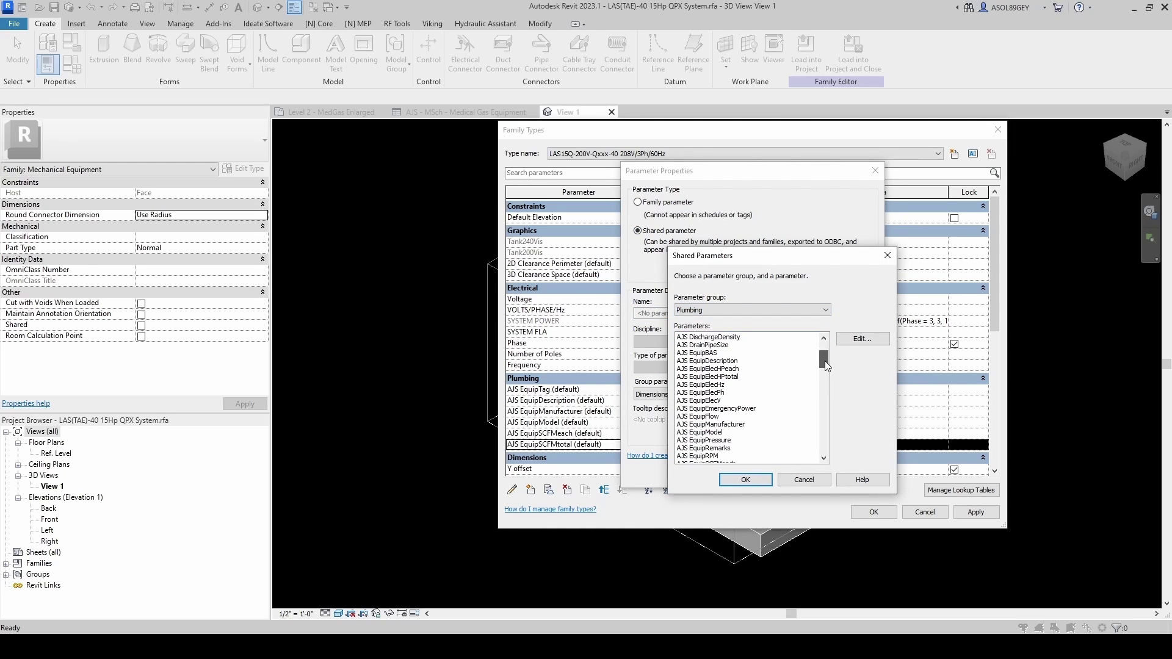
{"action": "left_click", "coordinate": [715, 401]}
{"action": "left_click", "coordinate": [742, 480]}
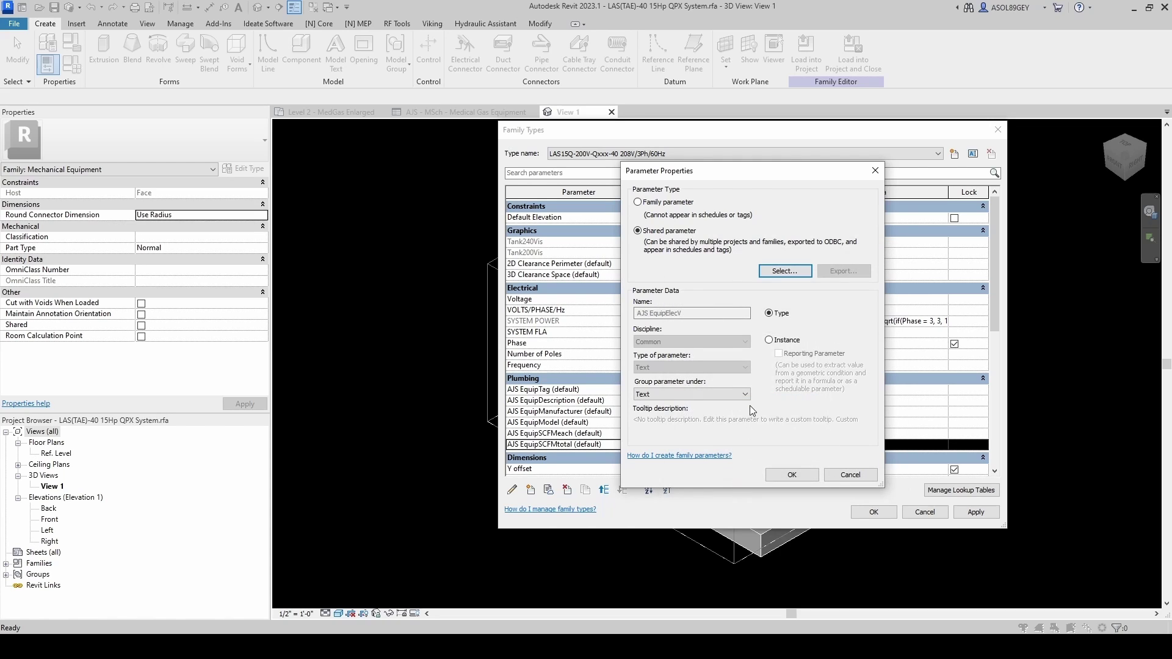
{"action": "left_click", "coordinate": [769, 340]}
{"action": "left_click", "coordinate": [693, 394]}
{"action": "left_click", "coordinate": [665, 540]}
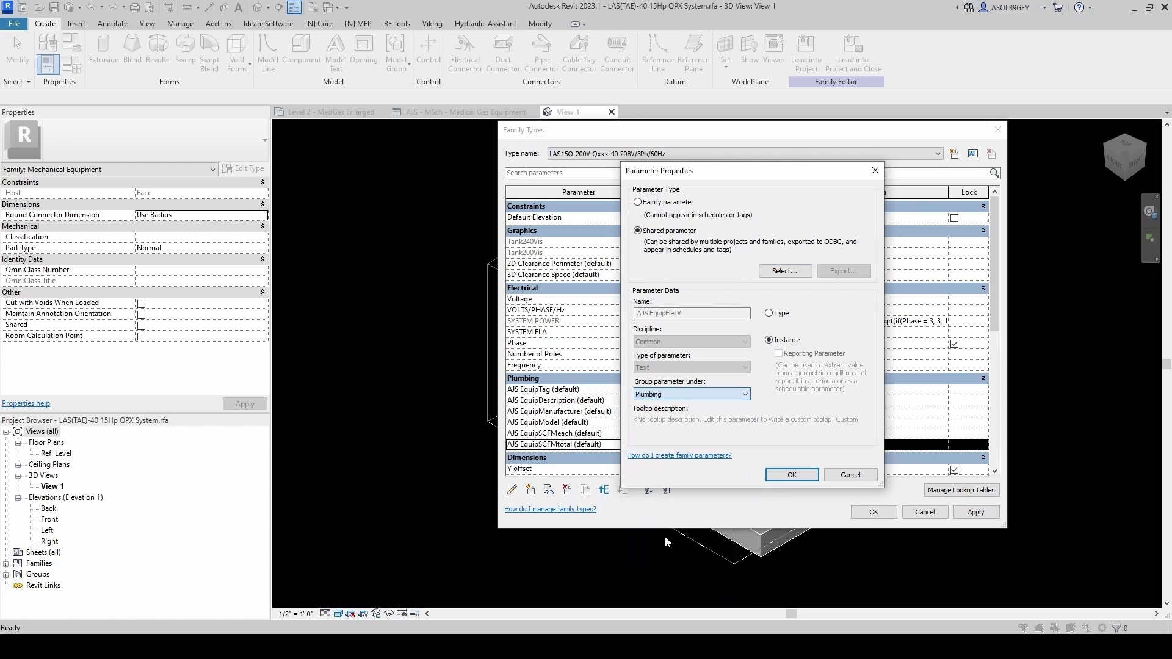
{"action": "left_click", "coordinate": [788, 475]}
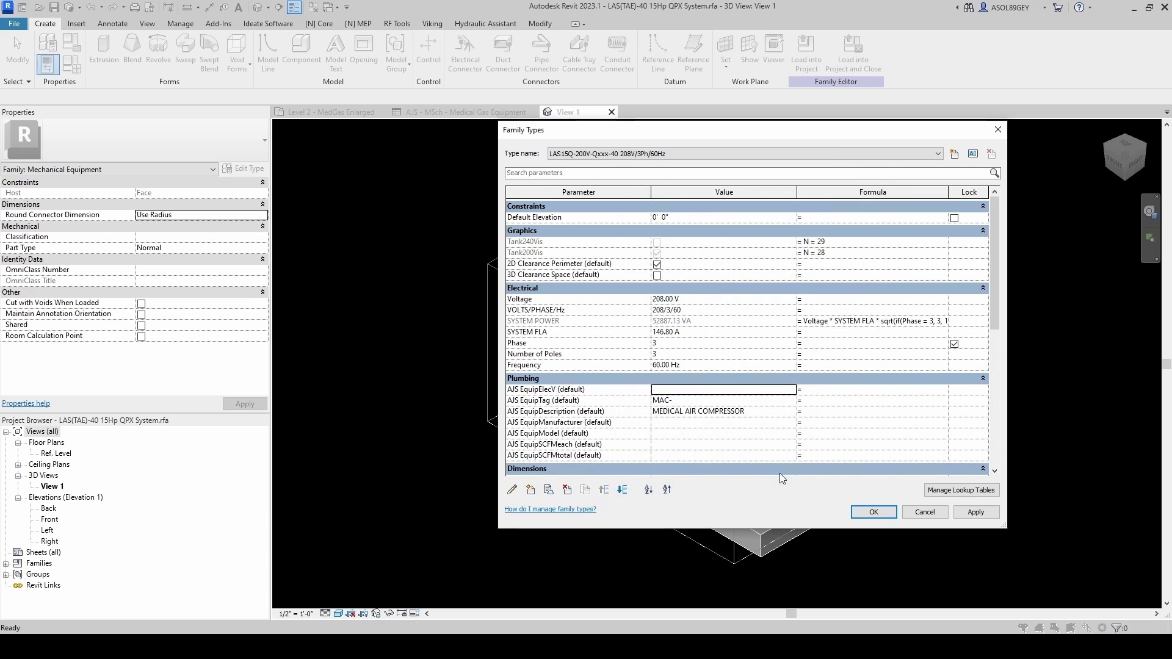
Move AJS EquipElecV down the Plumbing parameters to the place directly below AJS EquipSCFMtotal
{"action": "left_click", "coordinate": [622, 489]}
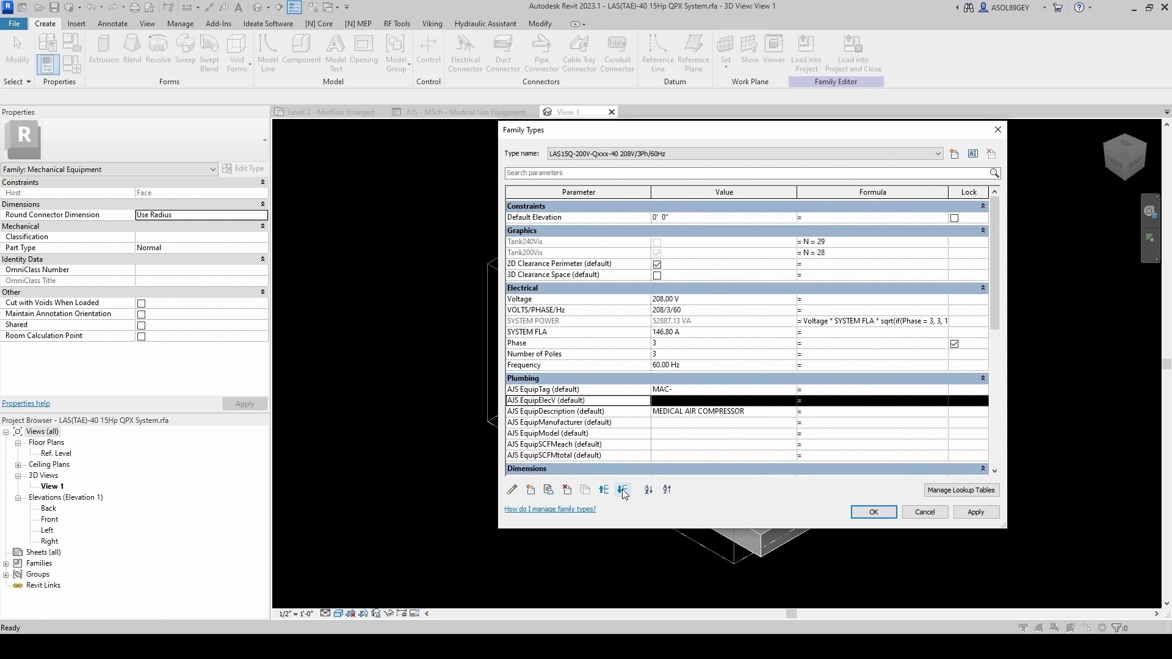
{"action": "left_click", "coordinate": [622, 489]}
{"action": "left_click", "coordinate": [622, 489]}
{"action": "left_click", "coordinate": [622, 490]}
{"action": "left_click", "coordinate": [621, 489]}
{"action": "left_click", "coordinate": [622, 489]}
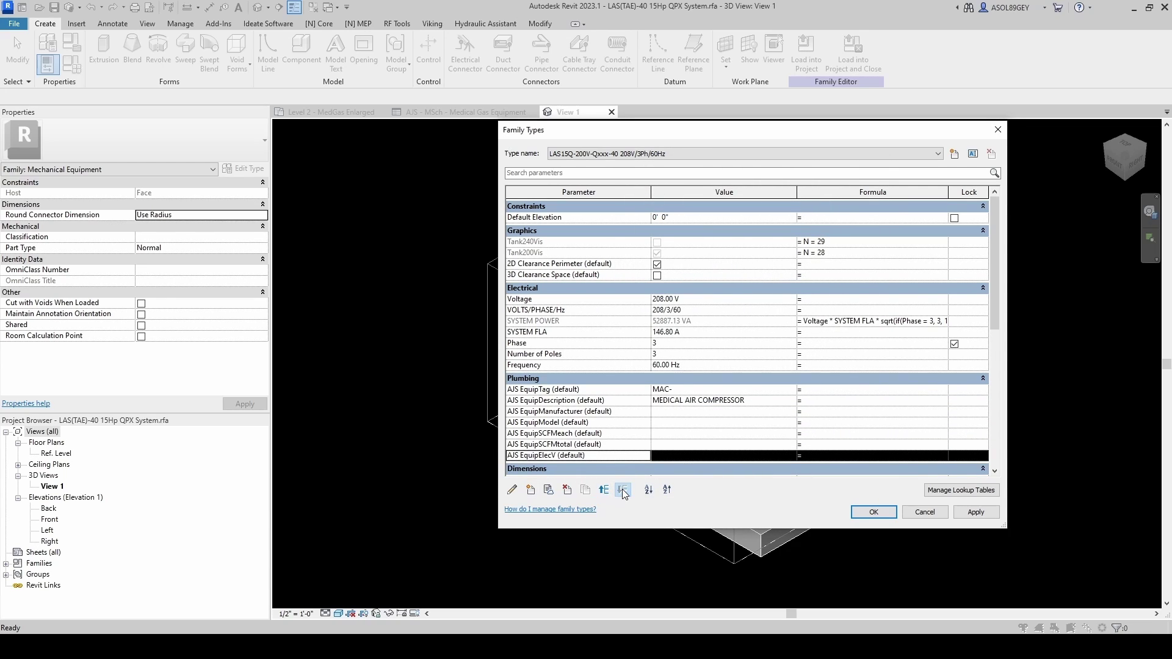
Add the shared parameter AJS EquipElecPh from the Plumbing parameter group as an instance parameter grouped under Plumbing
{"action": "left_click", "coordinate": [531, 490]}
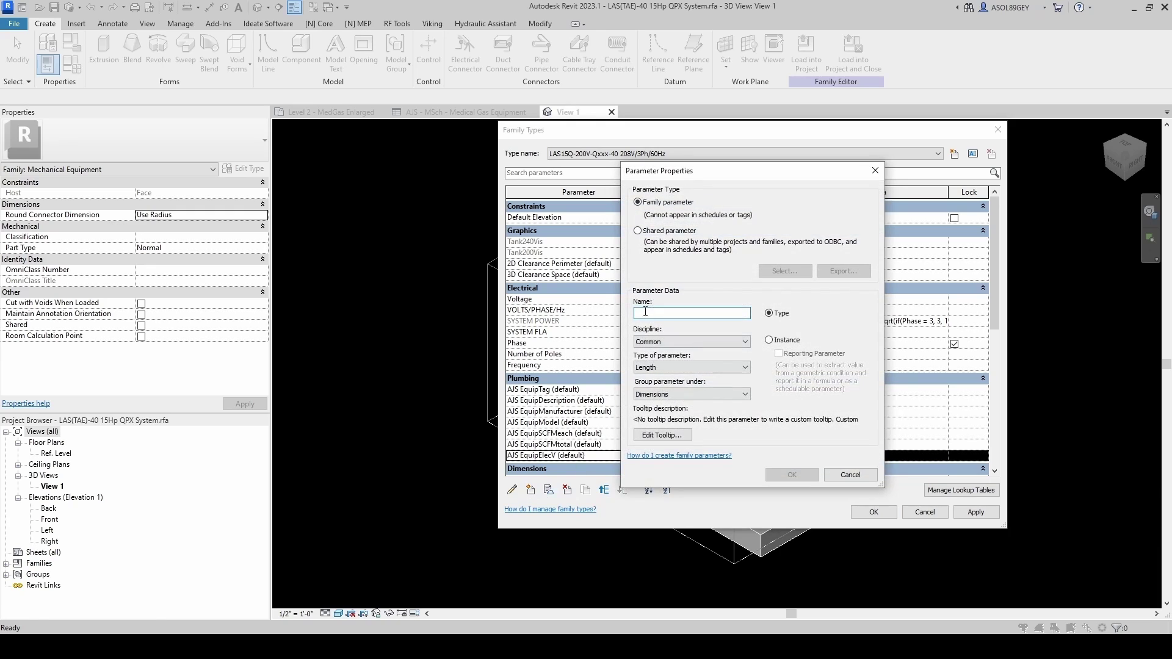
{"action": "left_click", "coordinate": [638, 231]}
{"action": "left_click", "coordinate": [785, 270]}
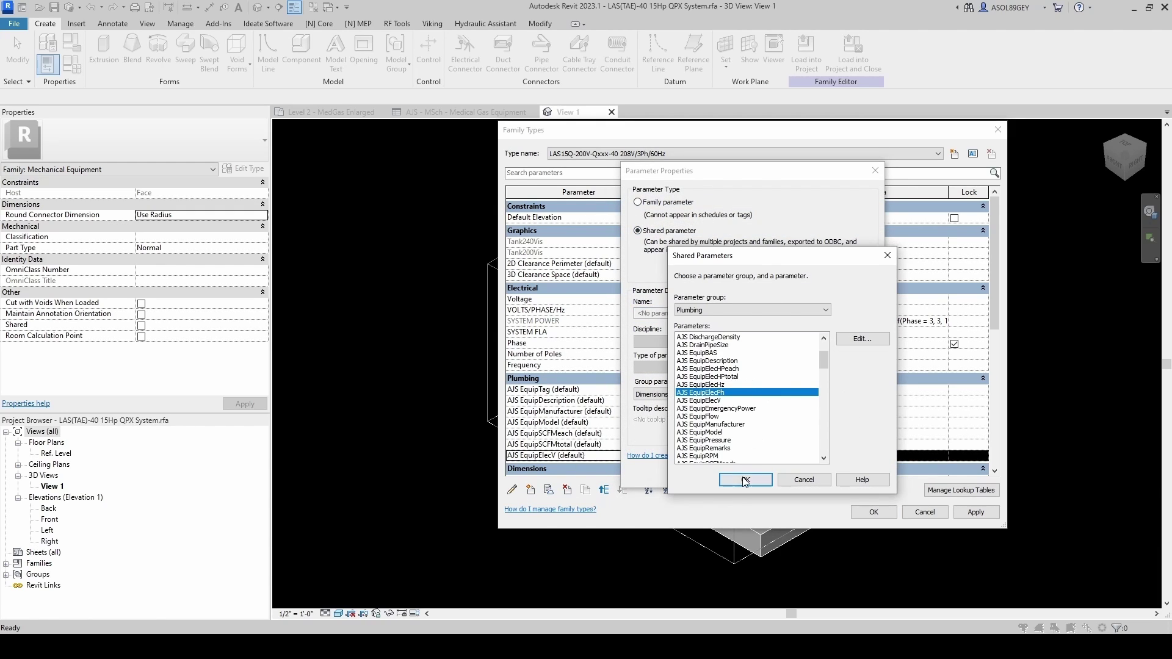
{"action": "left_click", "coordinate": [816, 476]}
{"action": "left_click", "coordinate": [770, 340]}
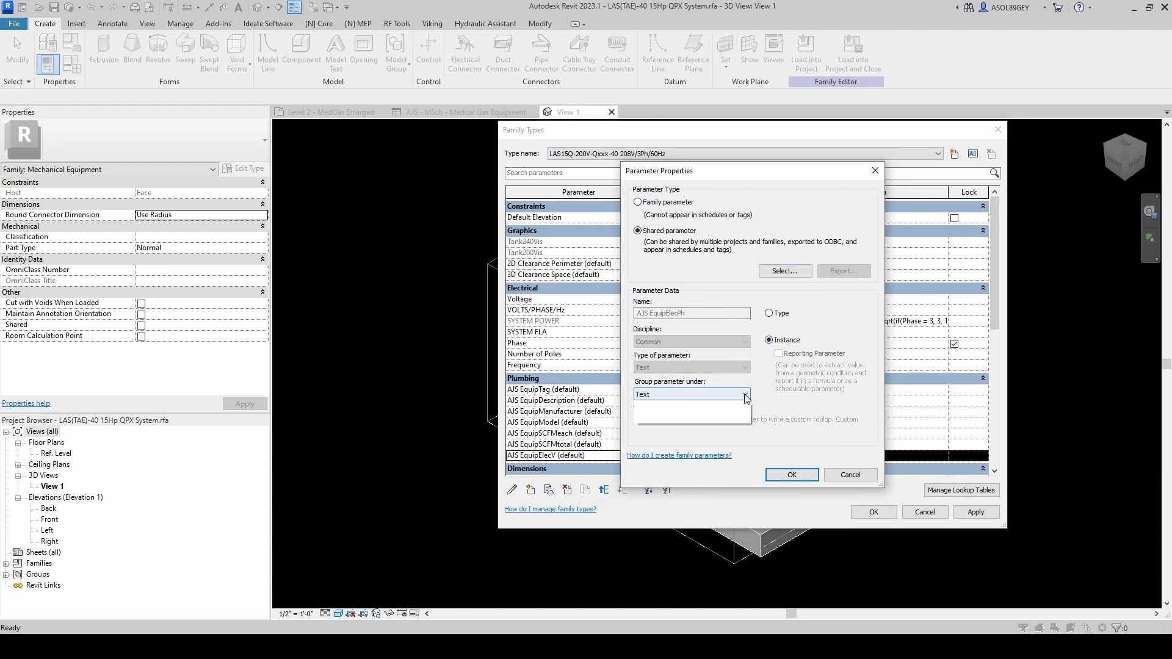
{"action": "left_click", "coordinate": [745, 395]}
{"action": "left_click", "coordinate": [690, 540]}
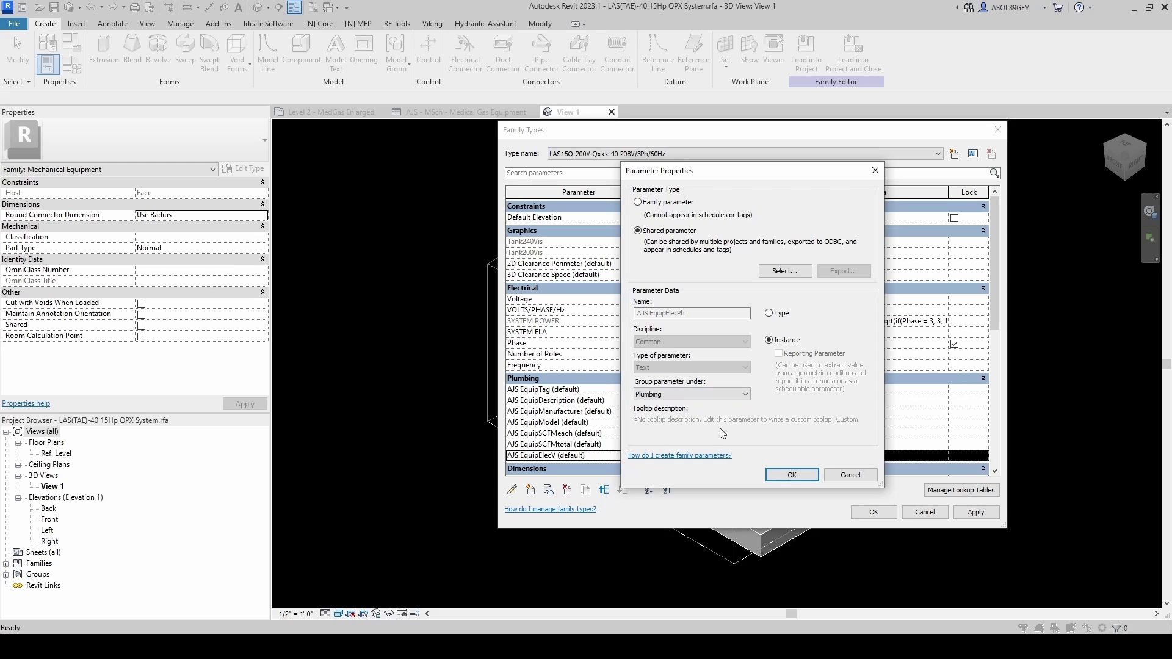
{"action": "left_click", "coordinate": [791, 476]}
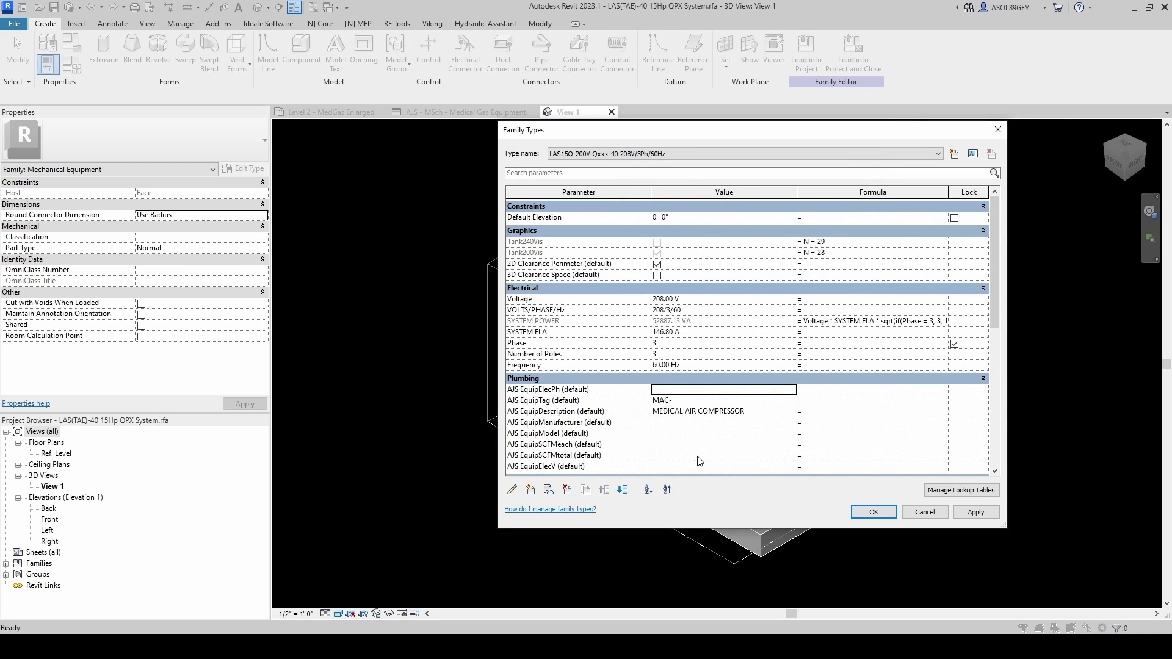
Move AJS EquipElecPh down the Plumbing parameters to the place directly below AJS EquipElecV
{"action": "left_click", "coordinate": [623, 490]}
{"action": "left_click", "coordinate": [622, 490]}
{"action": "left_click", "coordinate": [623, 491]}
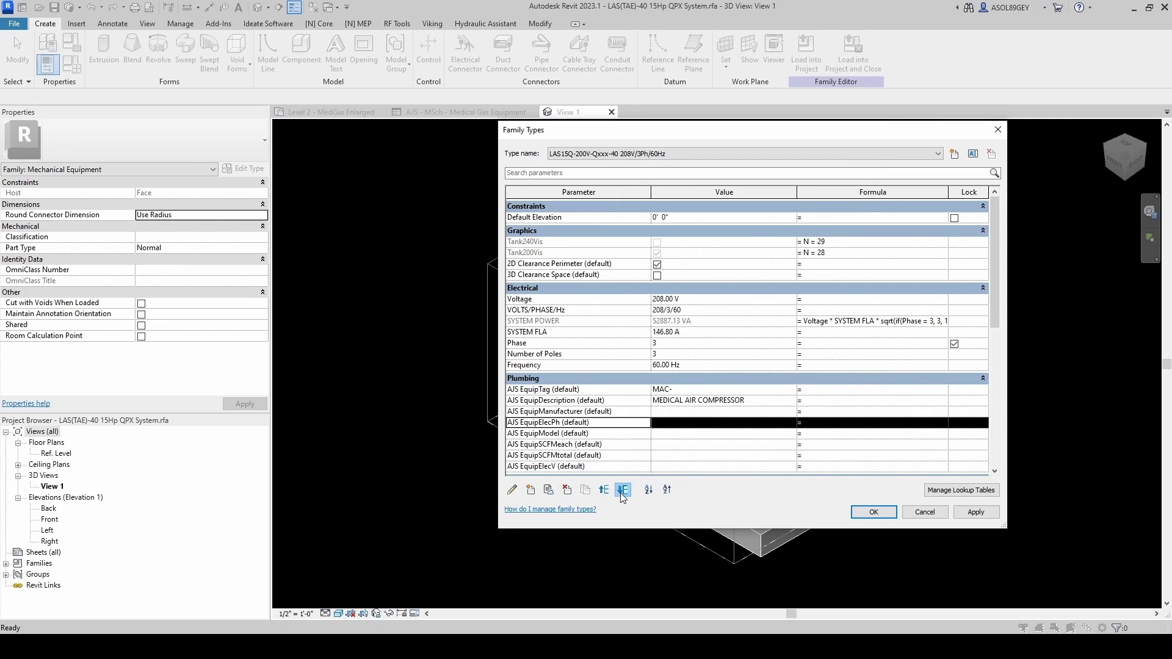
{"action": "left_click", "coordinate": [623, 490]}
{"action": "left_click", "coordinate": [622, 490]}
{"action": "left_click", "coordinate": [622, 491]}
{"action": "left_click", "coordinate": [622, 490]}
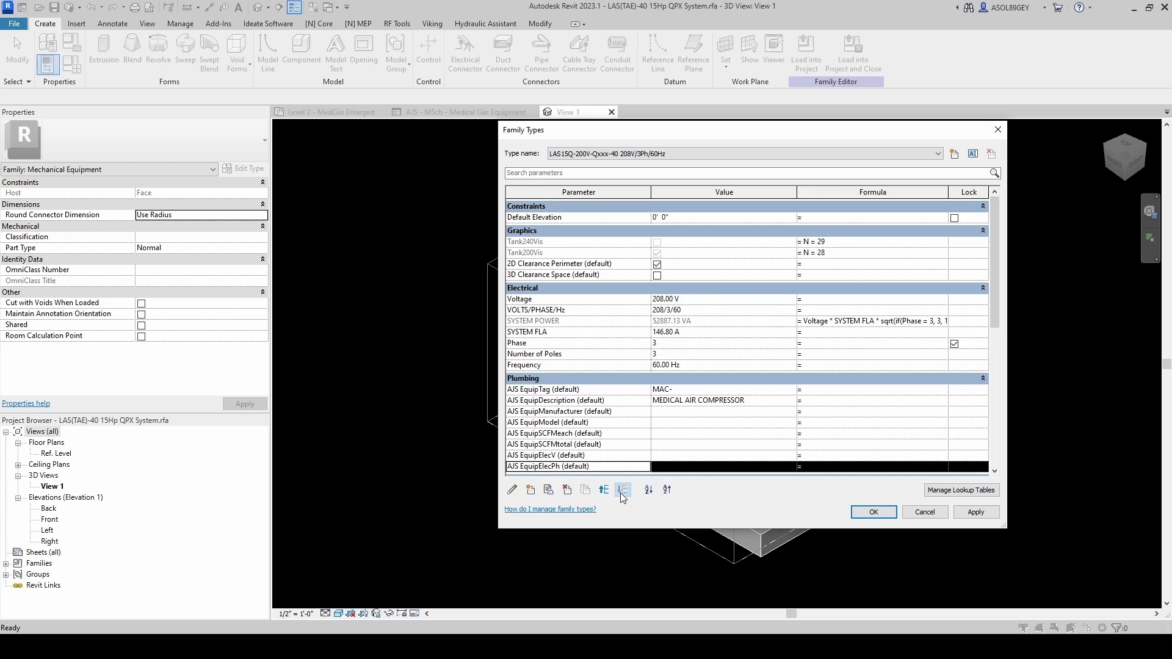
Add the shared parameter AJS EquipElecHz from the Plumbing parameter group as an instance parameter grouped under Plumbing
{"action": "left_click", "coordinate": [530, 490]}
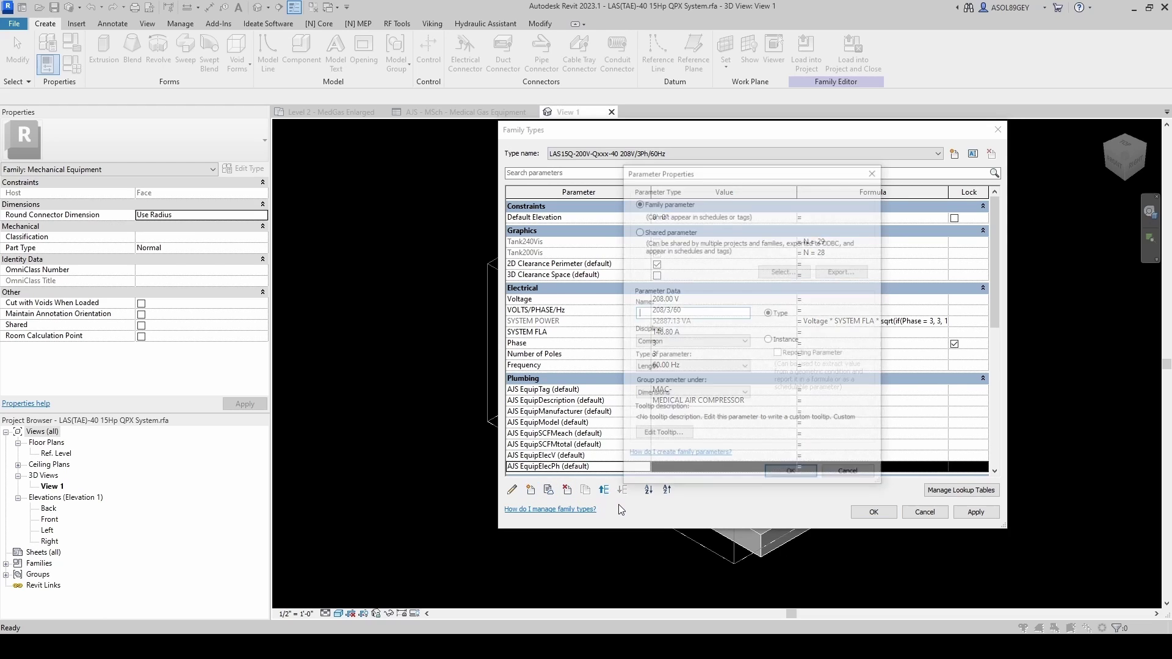
{"action": "left_click", "coordinate": [638, 230]}
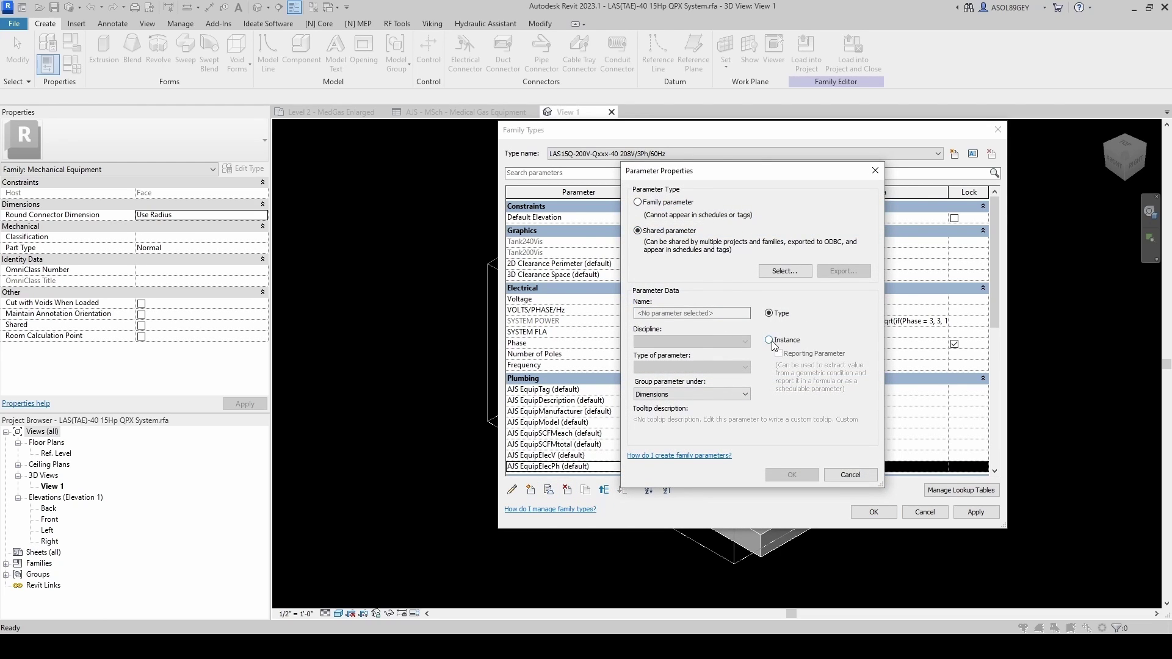
{"action": "left_click", "coordinate": [785, 271]}
{"action": "left_click", "coordinate": [766, 310]}
{"action": "left_click", "coordinate": [818, 354]}
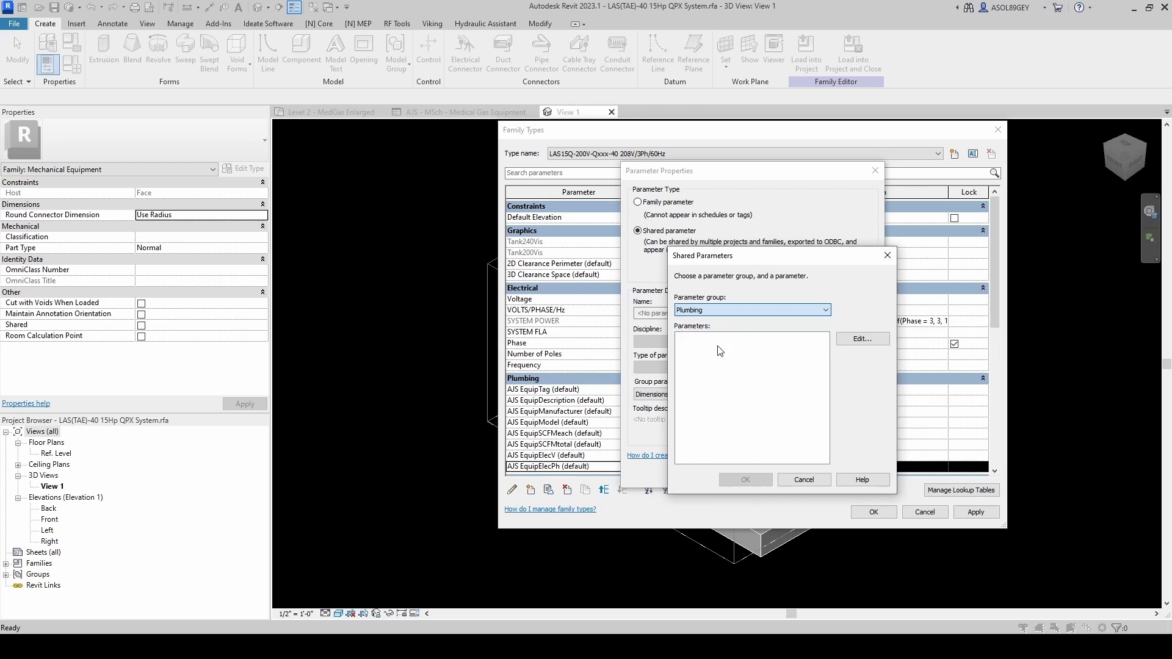
{"action": "left_click_drag", "start_coordinate": [827, 357], "coordinate": [826, 362]}
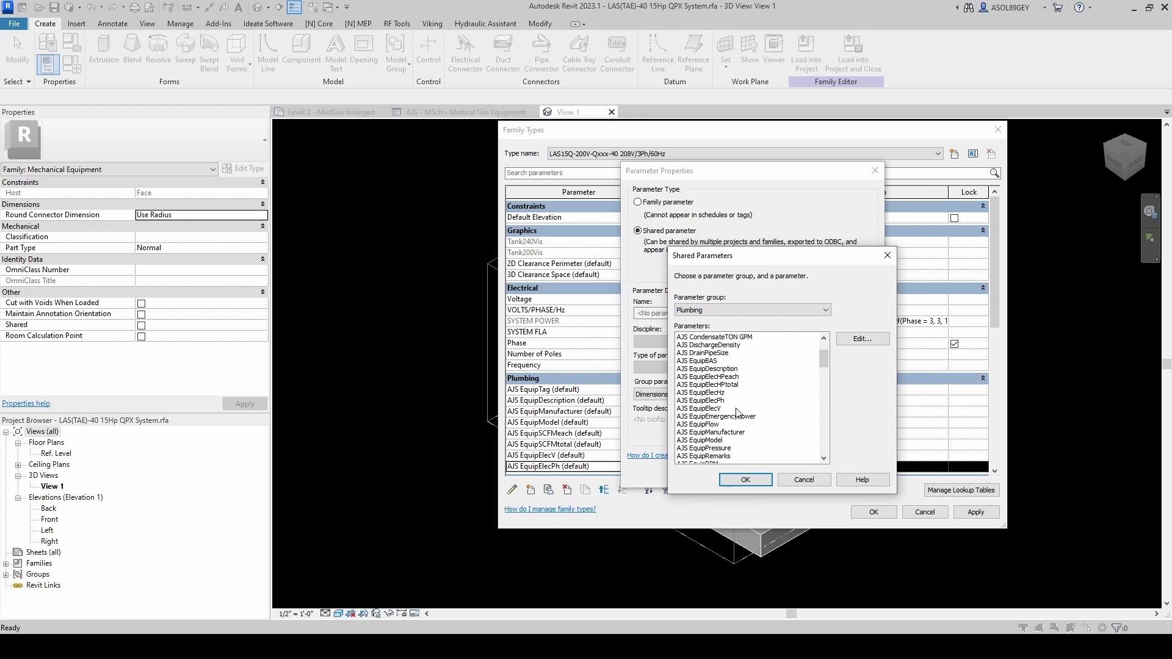
{"action": "left_click", "coordinate": [721, 392]}
{"action": "left_click", "coordinate": [747, 480]}
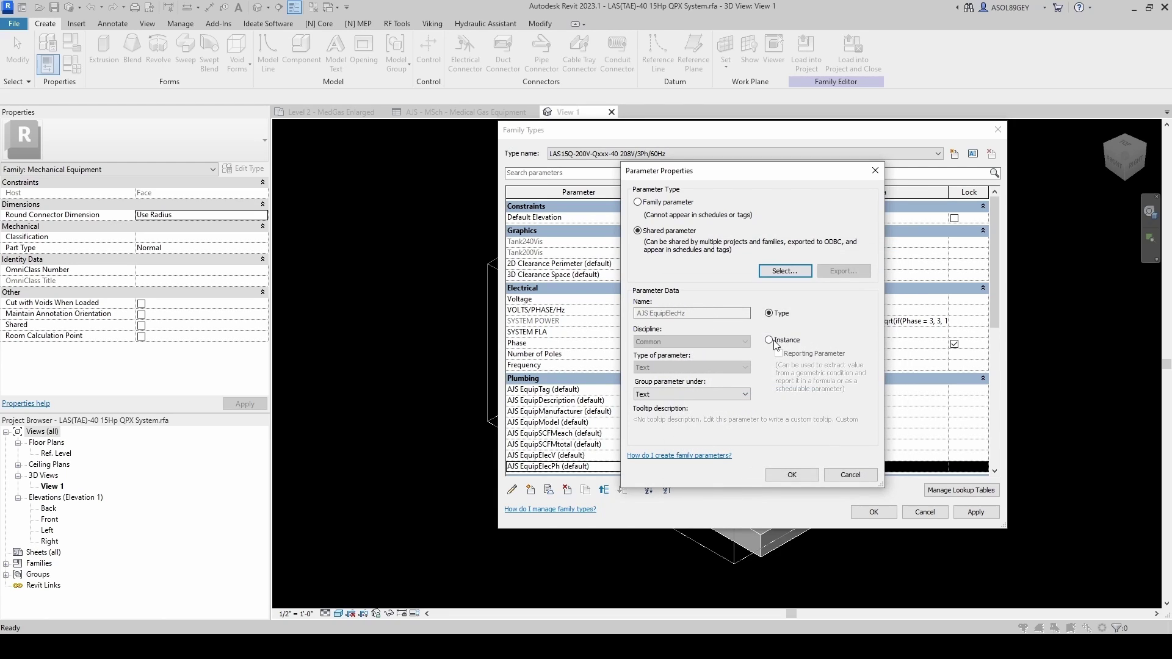
{"action": "left_click", "coordinate": [741, 393]}
{"action": "key", "text": "p"}
{"action": "key", "text": "l"}
{"action": "key", "text": "Return"}
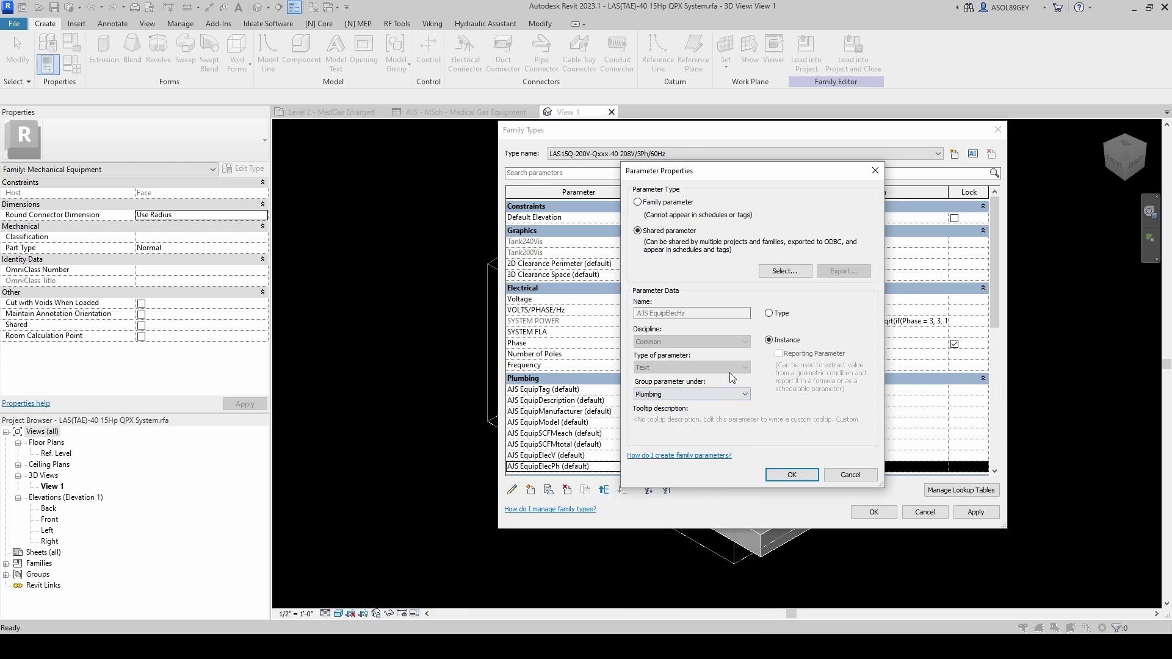
{"action": "left_click", "coordinate": [784, 477]}
Move AJS EquipElecHz down the Plumbing parameters to the place directly below AJS EquipElecPh
{"action": "left_click", "coordinate": [617, 491]}
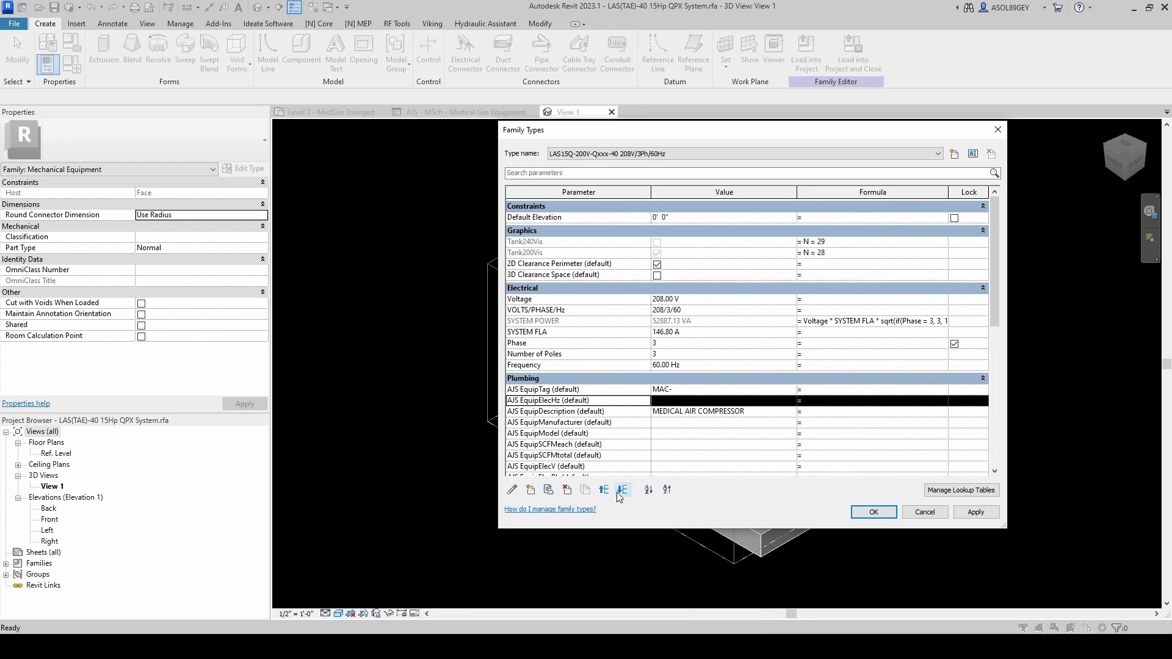
{"action": "left_click", "coordinate": [618, 491]}
{"action": "left_click", "coordinate": [618, 491]}
{"action": "left_click", "coordinate": [618, 491]}
{"action": "left_click", "coordinate": [618, 491]}
{"action": "left_click", "coordinate": [618, 491]}
{"action": "left_click", "coordinate": [618, 491]}
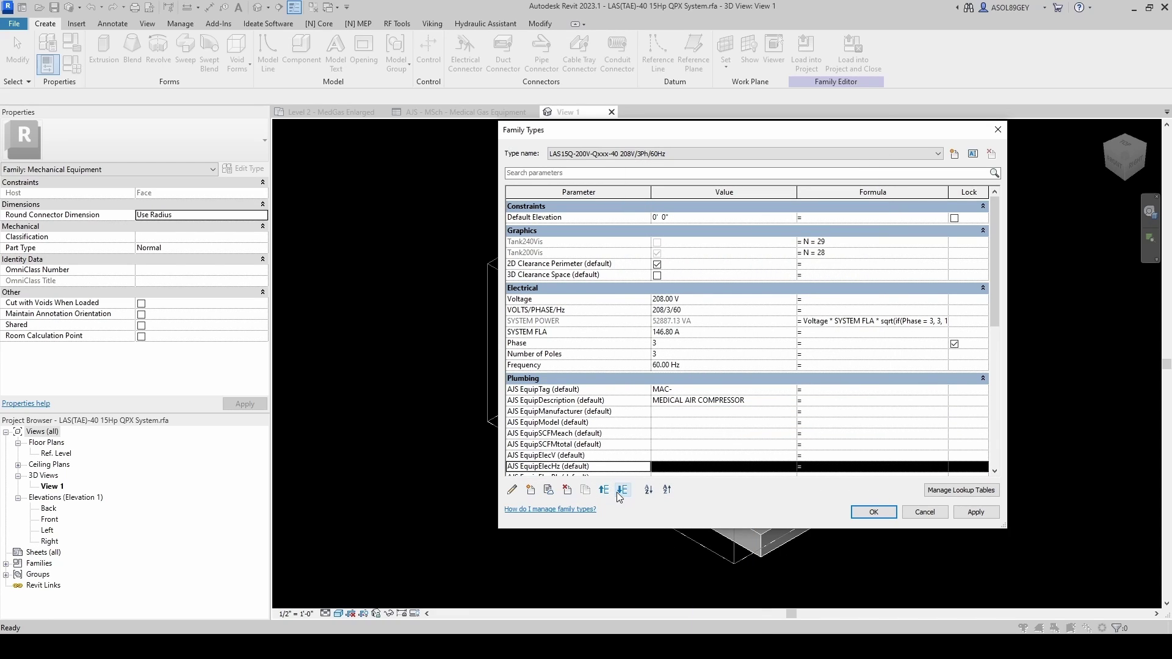
{"action": "left_click", "coordinate": [618, 491]}
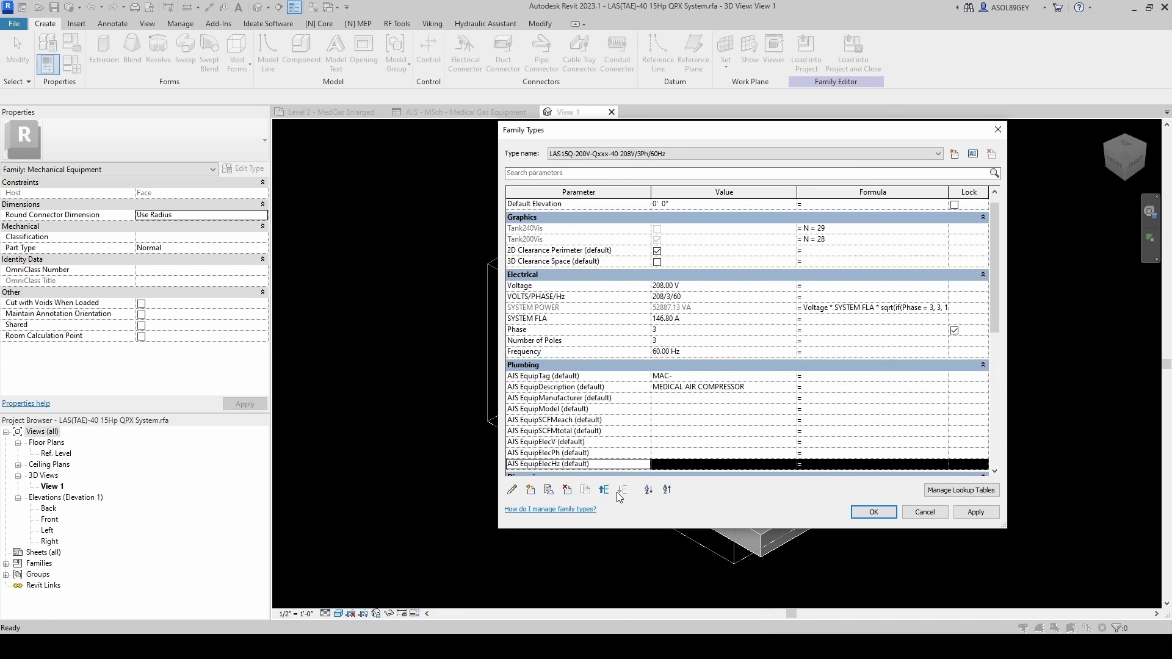
Add the shared parameter AJS EquipElecHPeach from the Plumbing parameter group as an instance parameter grouped under Plumbing
{"action": "left_click", "coordinate": [531, 490]}
{"action": "left_click", "coordinate": [638, 203]}
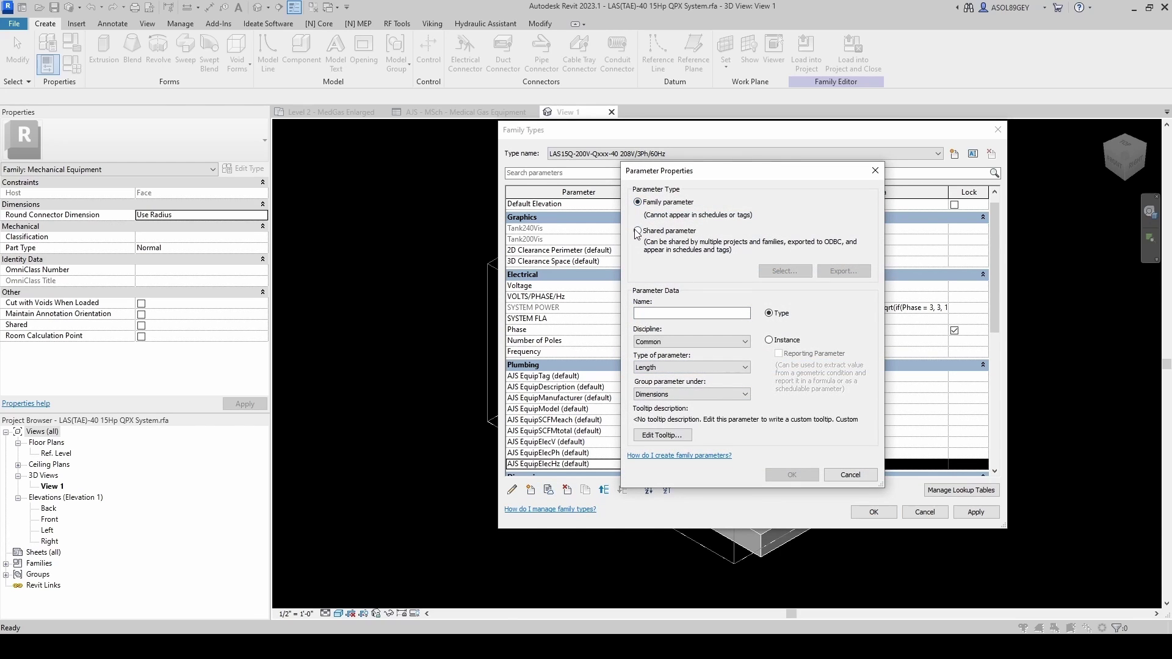
{"action": "left_click", "coordinate": [639, 231]}
{"action": "left_click", "coordinate": [775, 273]}
{"action": "left_click", "coordinate": [752, 310]}
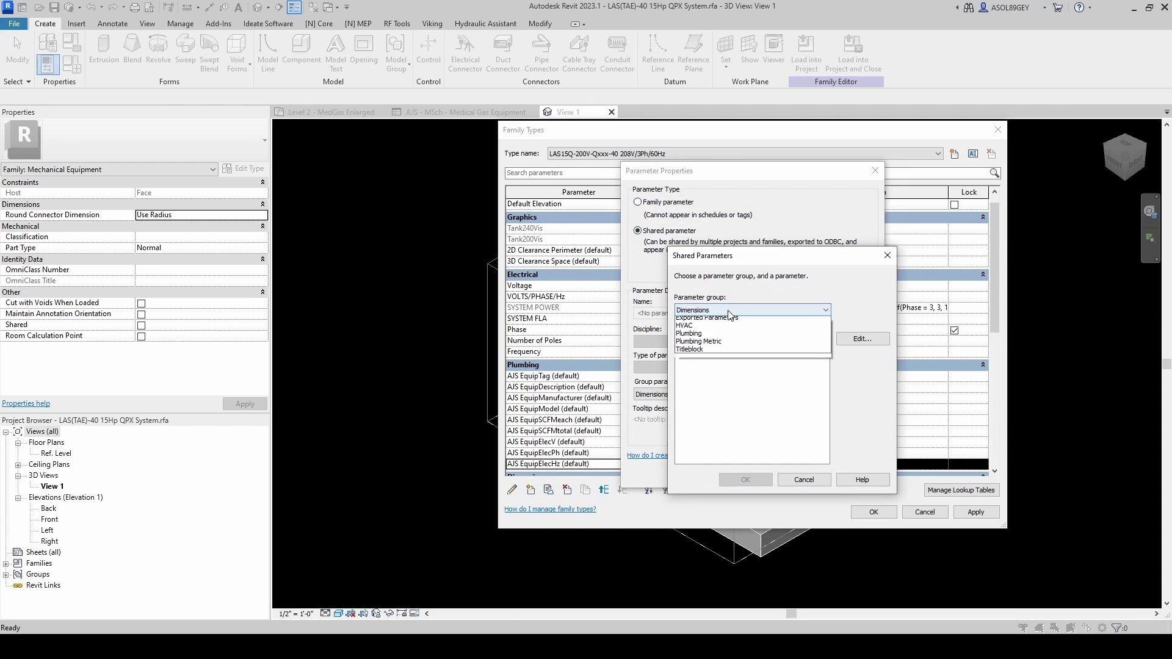
{"action": "left_click", "coordinate": [696, 345]}
{"action": "left_click_drag", "start_coordinate": [823, 354], "coordinate": [823, 358]}
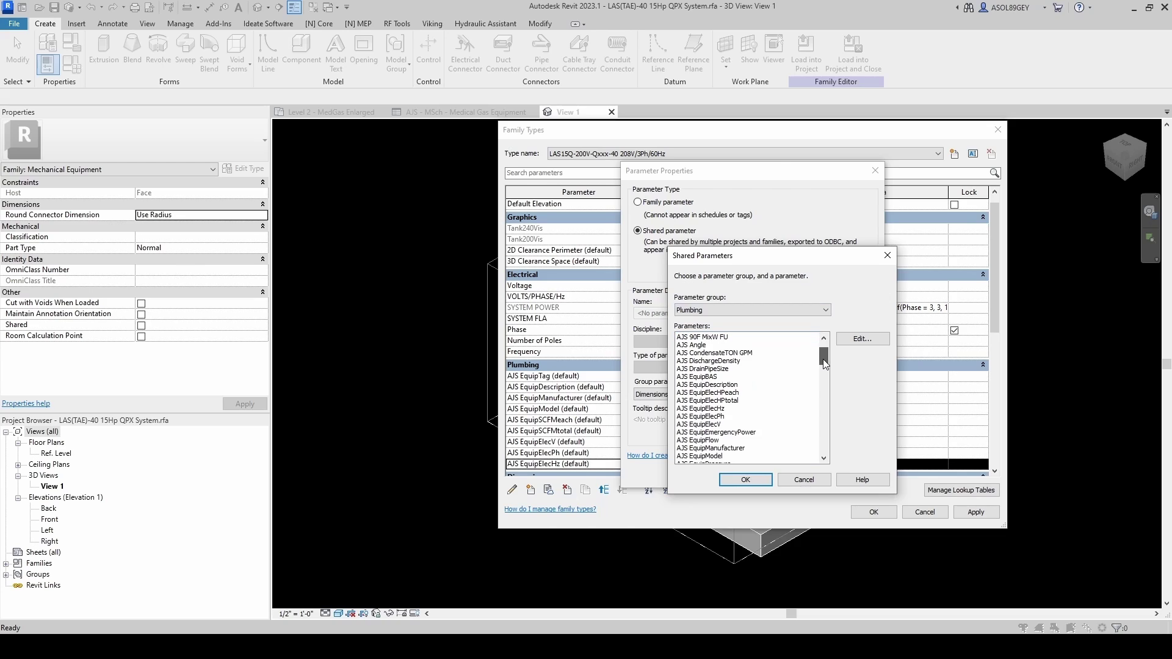
{"action": "left_click", "coordinate": [732, 393]}
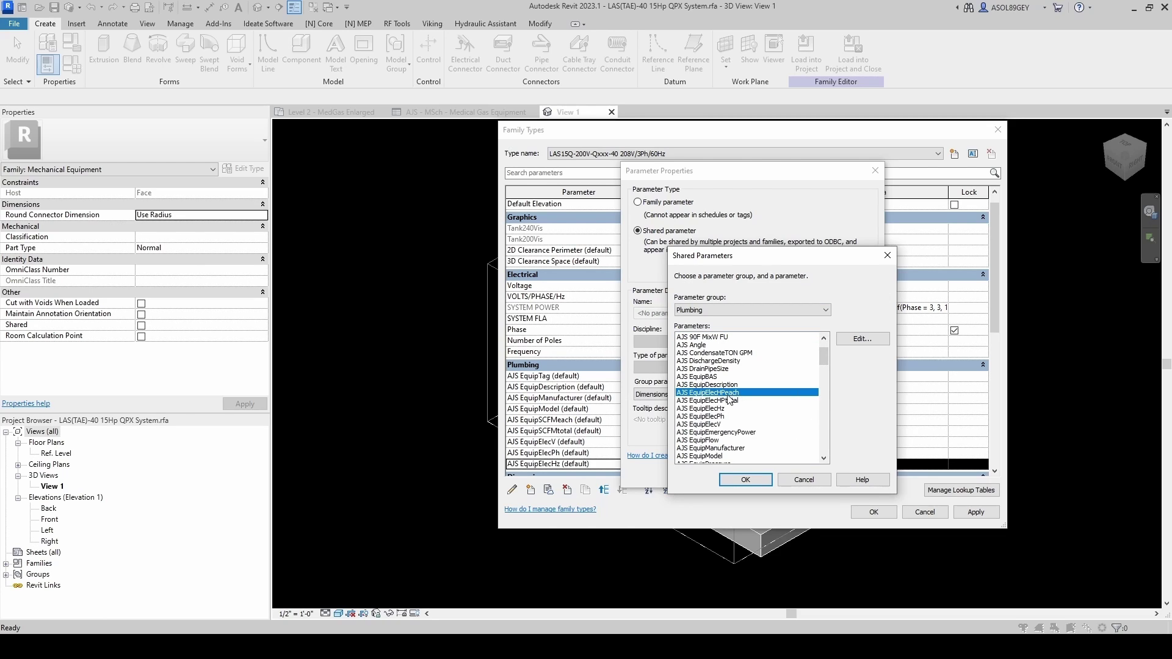
{"action": "left_click", "coordinate": [745, 480]}
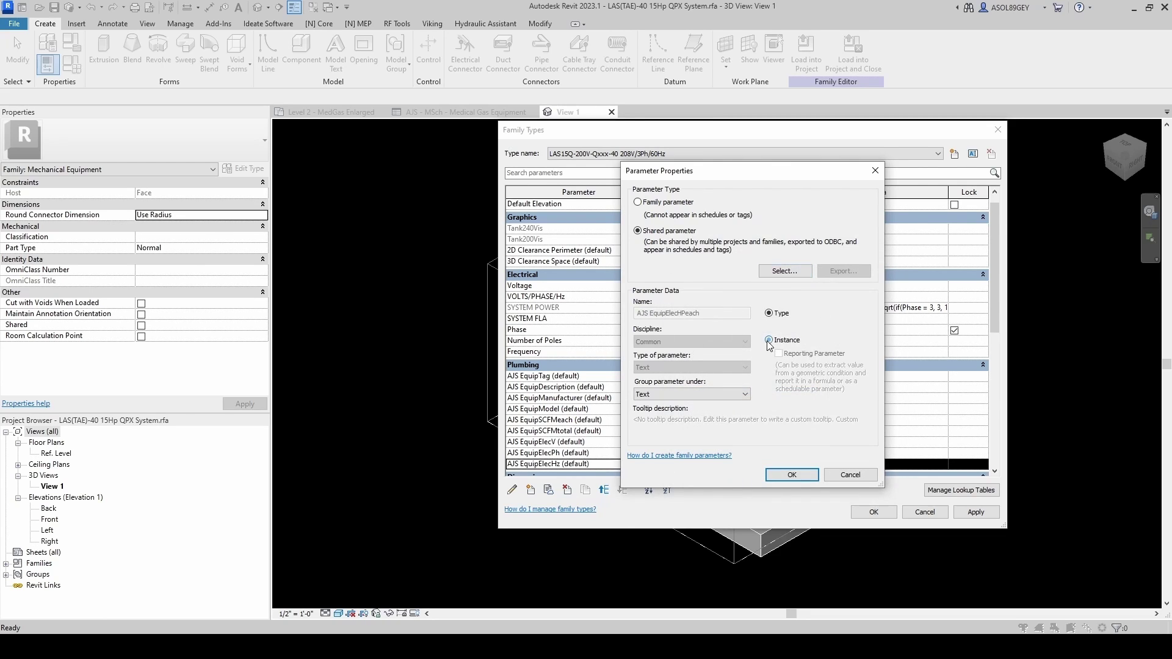
{"action": "left_click", "coordinate": [746, 396]}
{"action": "scroll", "coordinate": [746, 397], "scroll_direction": "up", "scroll_amount": 2}
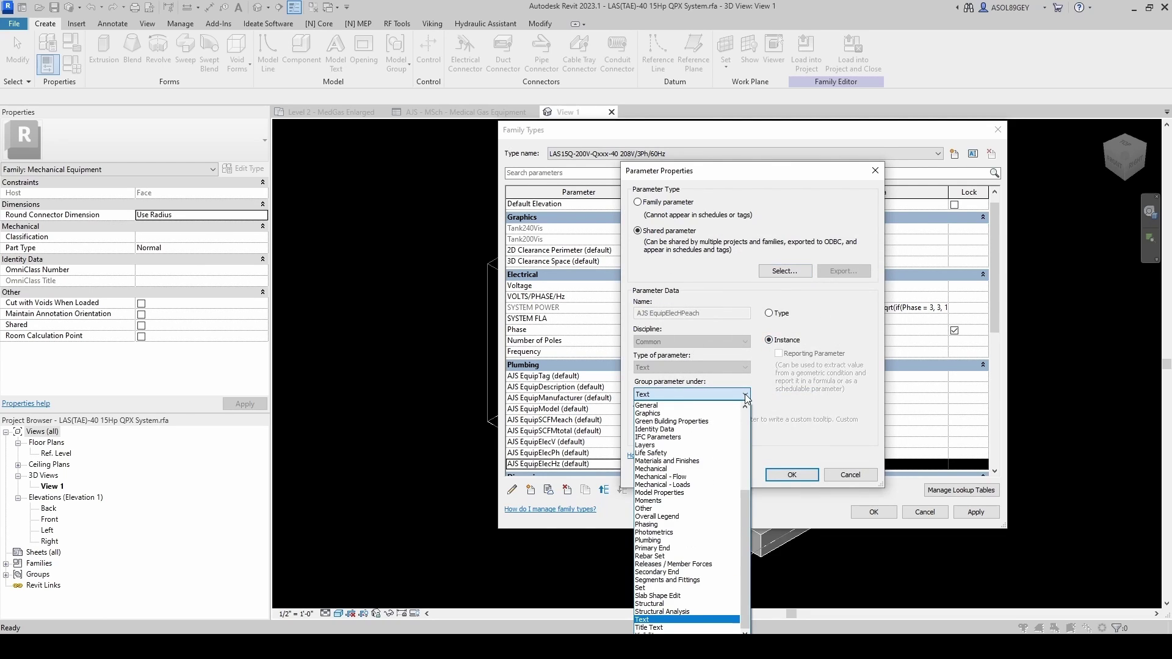
{"action": "left_click", "coordinate": [702, 540]}
{"action": "left_click", "coordinate": [778, 476]}
Move AJS EquipElecHPeach down the Plumbing parameters to the place directly below AJS EquipElecHz
{"action": "left_click", "coordinate": [623, 490]}
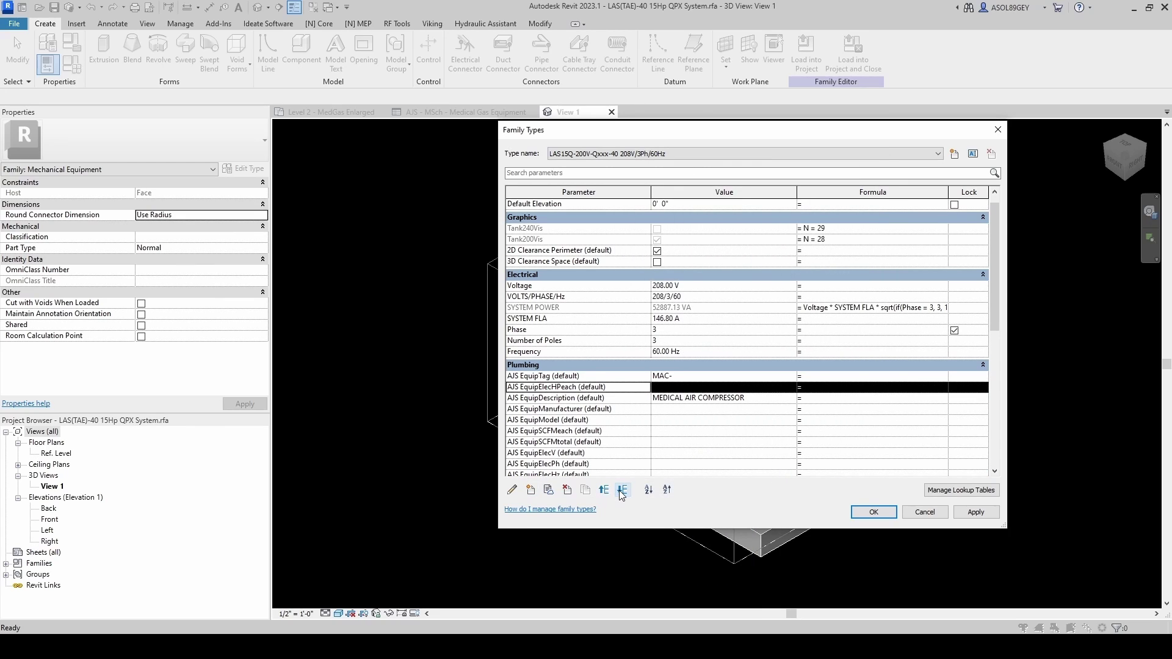
{"action": "left_click", "coordinate": [622, 490]}
{"action": "left_click", "coordinate": [622, 491]}
{"action": "left_click", "coordinate": [622, 491]}
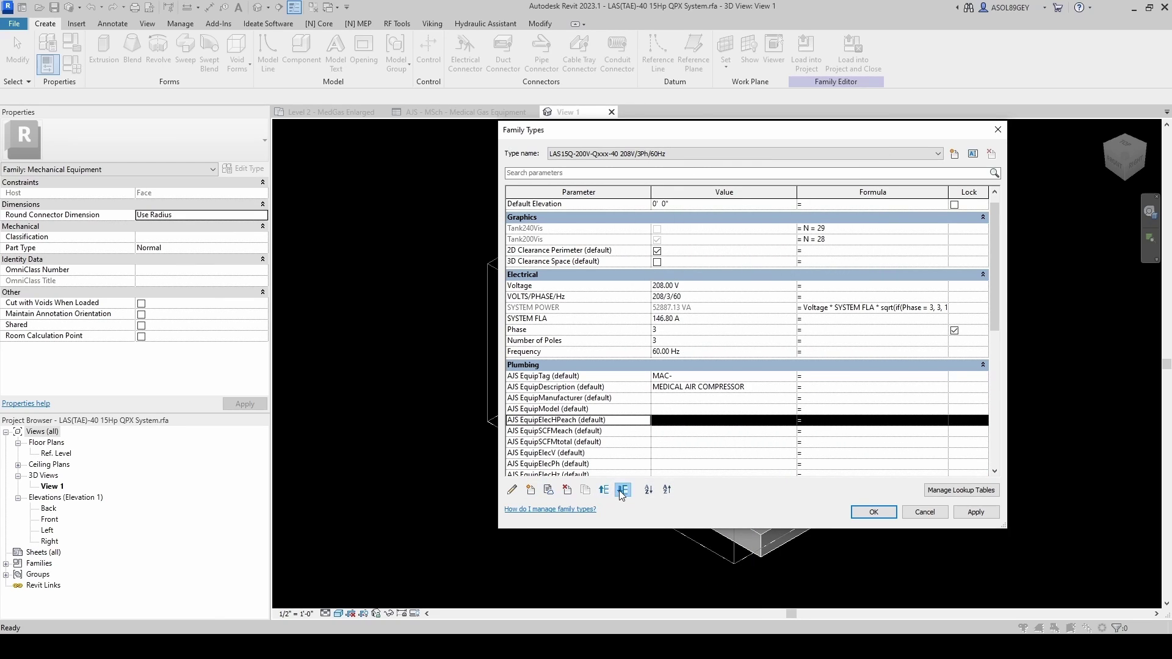
{"action": "left_click", "coordinate": [622, 491]}
{"action": "left_click", "coordinate": [623, 491]}
{"action": "left_click", "coordinate": [623, 490]}
{"action": "left_click", "coordinate": [623, 490]}
{"action": "left_click", "coordinate": [622, 491]}
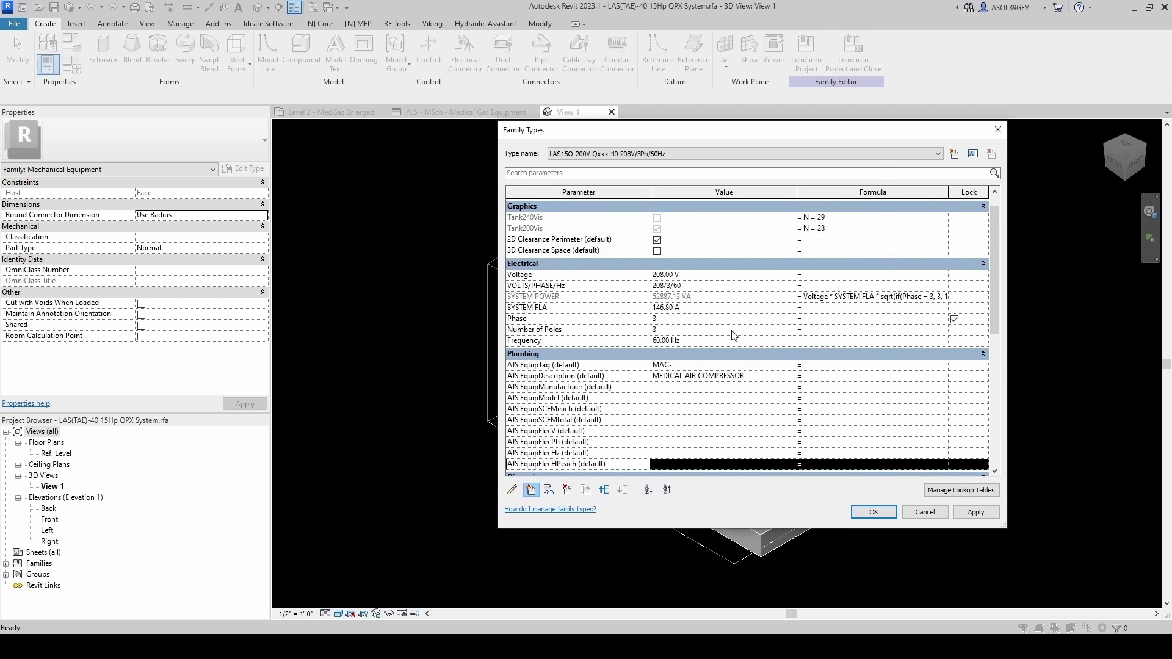
Add the shared parameter AJS EquipElecHPtotal from the Plumbing parameter group as an instance parameter grouped under Plumbing
{"action": "left_click", "coordinate": [637, 230]}
{"action": "left_click", "coordinate": [778, 276]}
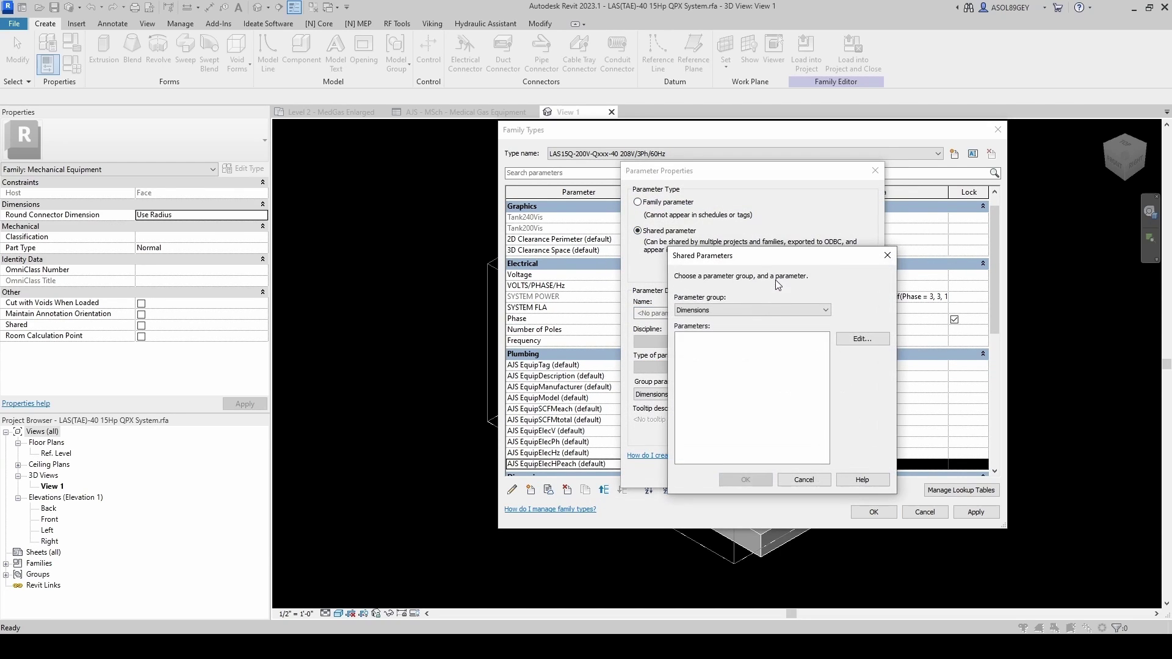
{"action": "left_click", "coordinate": [760, 310]}
{"action": "left_click", "coordinate": [710, 351]}
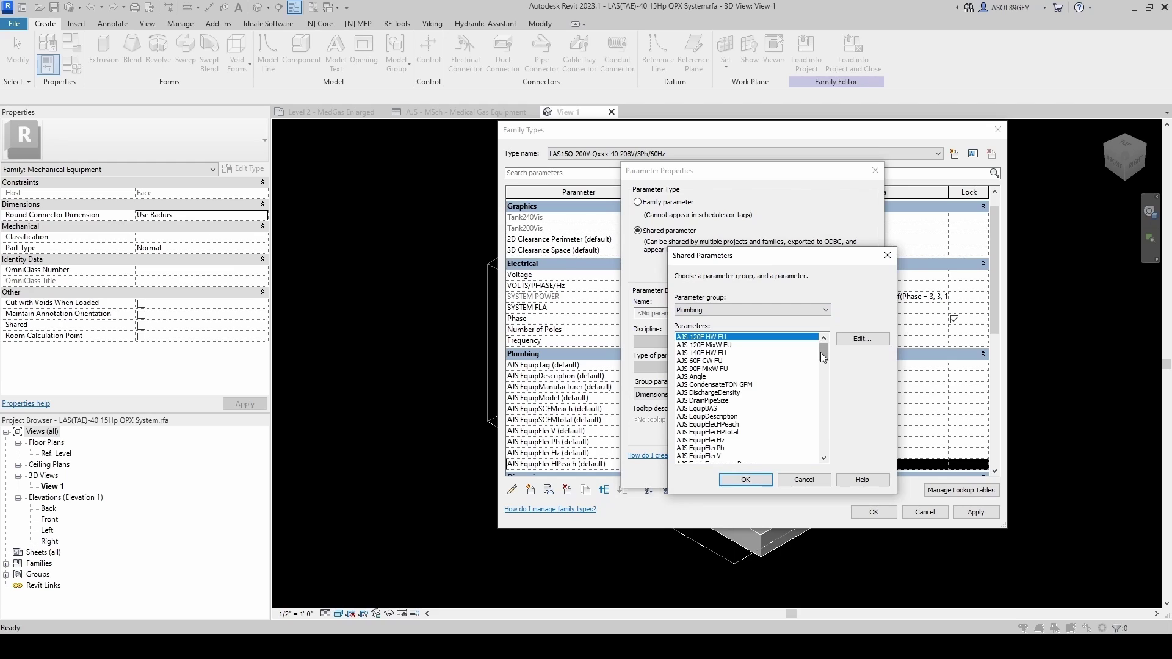
{"action": "scroll", "coordinate": [822, 357], "scroll_direction": "down", "scroll_amount": 2}
{"action": "left_click", "coordinate": [732, 385]}
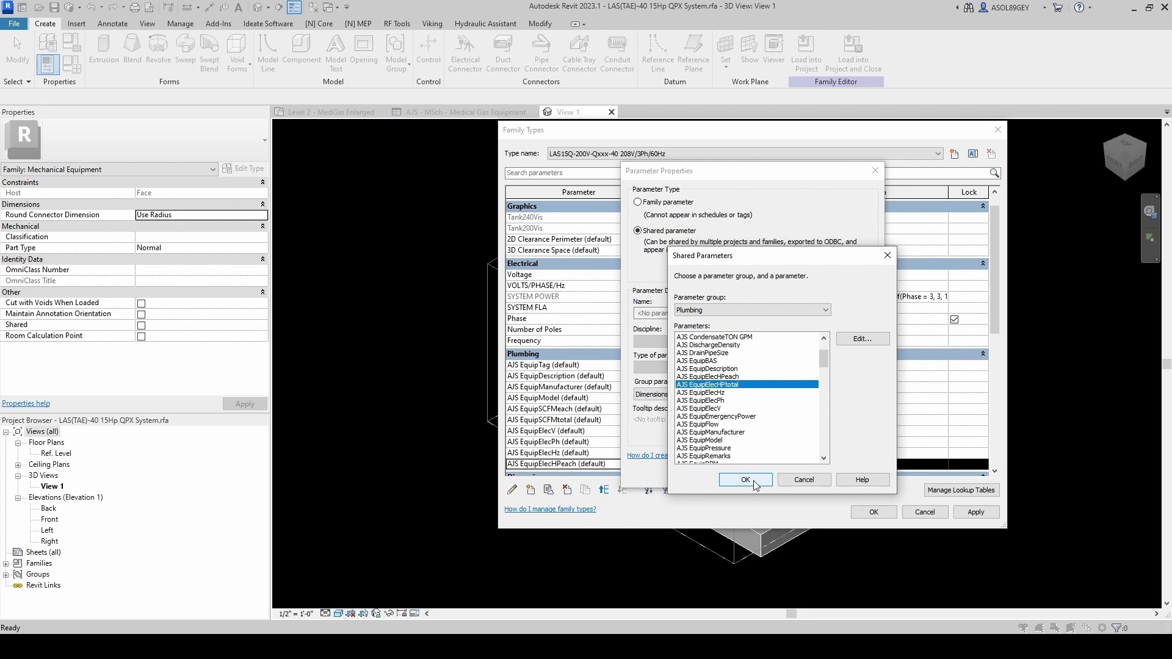
{"action": "left_click", "coordinate": [746, 480]}
{"action": "left_click", "coordinate": [769, 340]}
{"action": "left_click", "coordinate": [743, 395]}
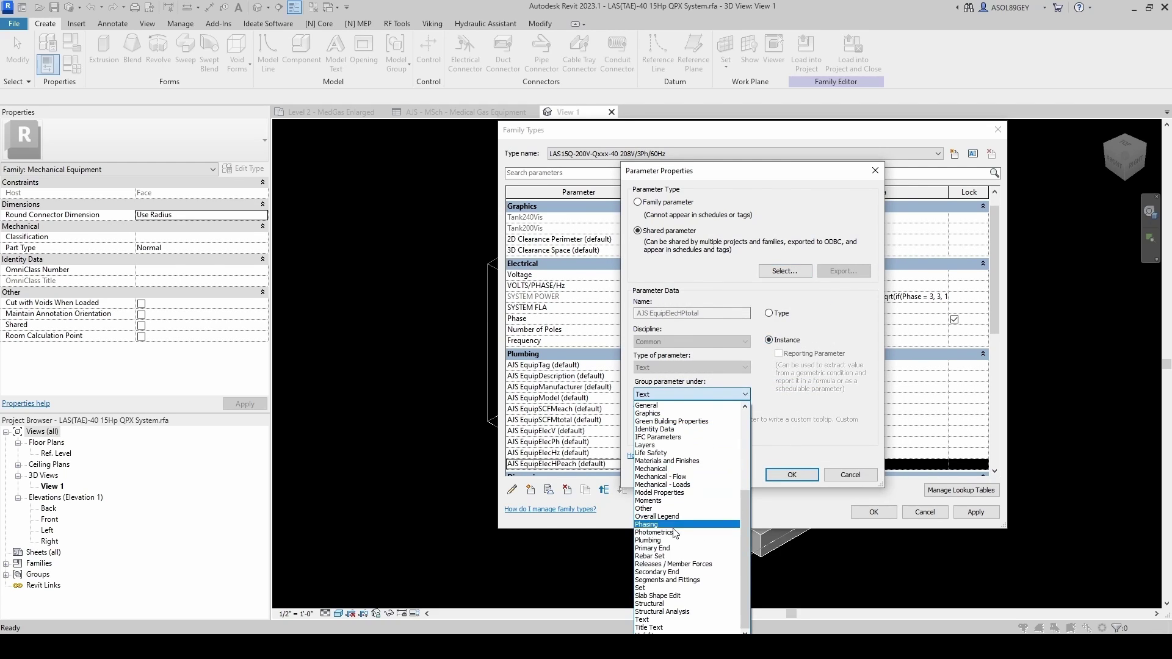
{"action": "left_click", "coordinate": [651, 540]}
{"action": "left_click", "coordinate": [785, 475]}
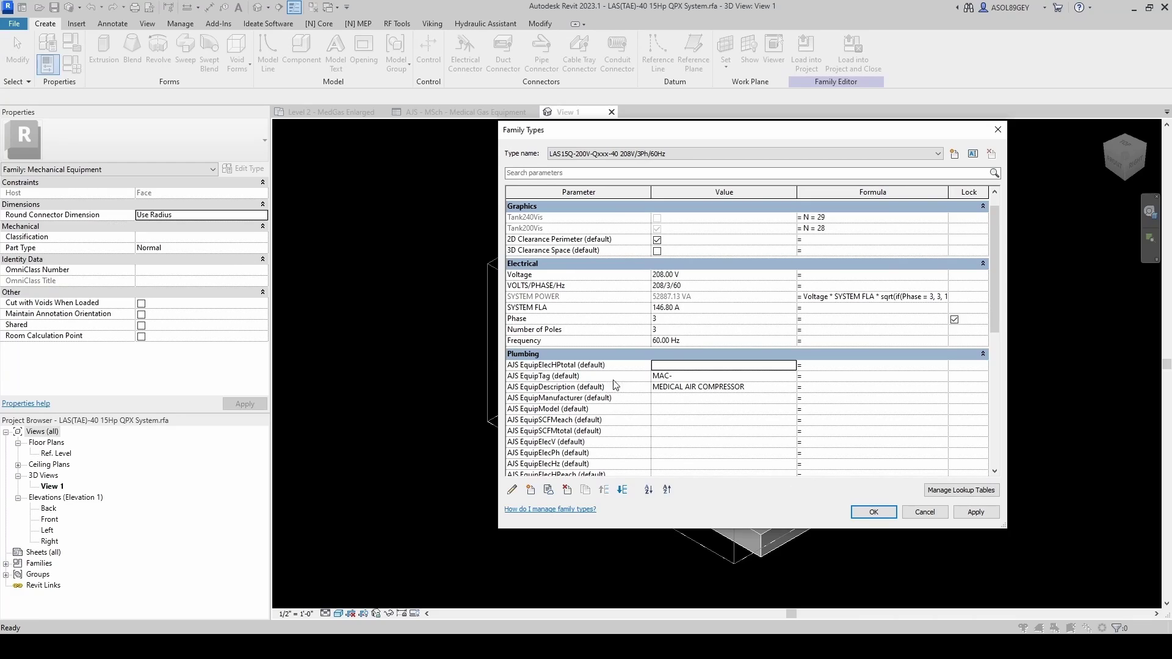
Move AJS EquipElecHPtotal down the Plumbing parameters to the place directly below AJS EquipElecHPeach
{"action": "left_click", "coordinate": [627, 493]}
{"action": "left_click", "coordinate": [627, 493]}
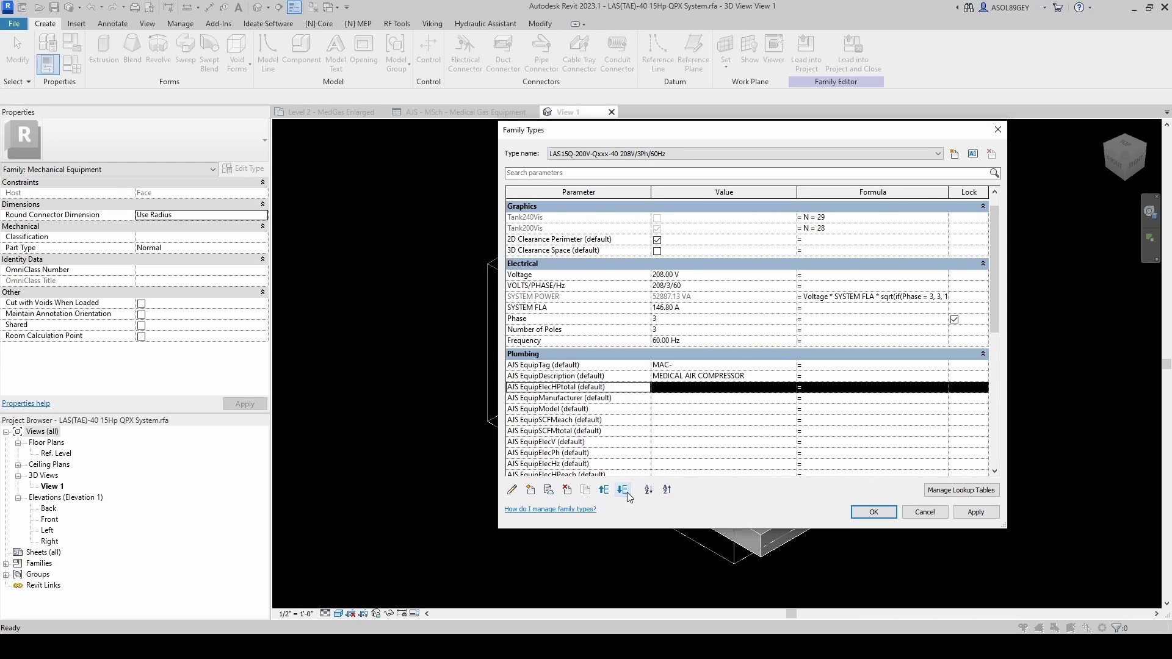
{"action": "left_click", "coordinate": [628, 492]}
{"action": "left_click", "coordinate": [628, 492]}
{"action": "left_click", "coordinate": [628, 493]}
{"action": "left_click", "coordinate": [628, 493]}
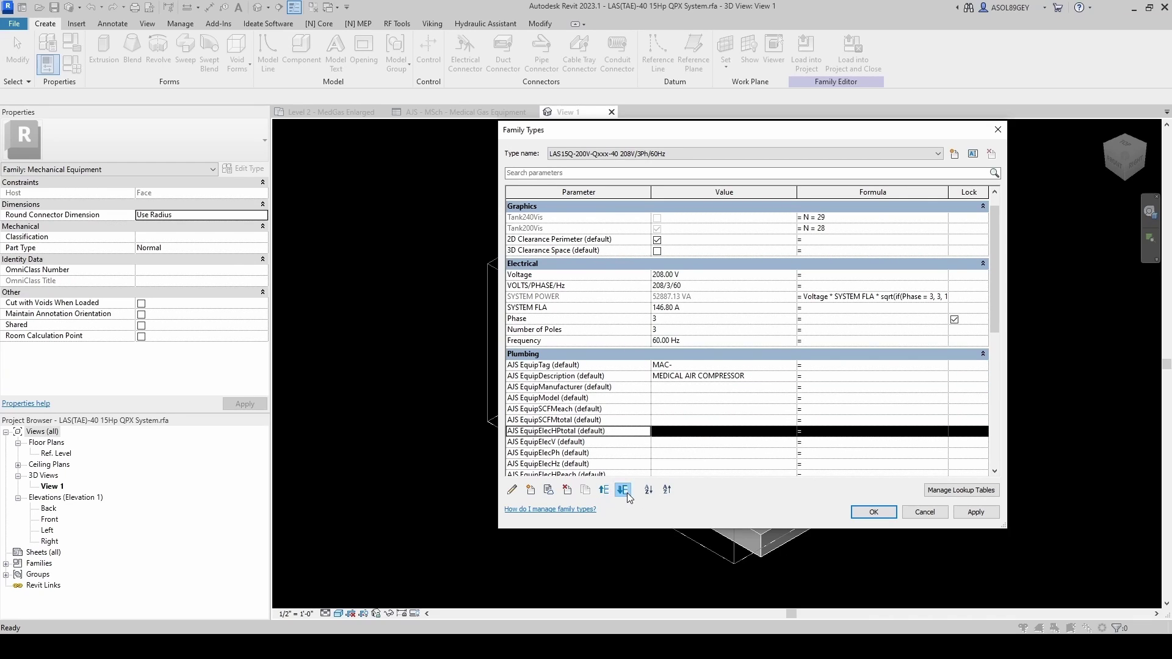
{"action": "left_click", "coordinate": [627, 493]}
{"action": "left_click", "coordinate": [627, 493]}
{"action": "left_click", "coordinate": [628, 493]}
{"action": "left_click", "coordinate": [627, 492]}
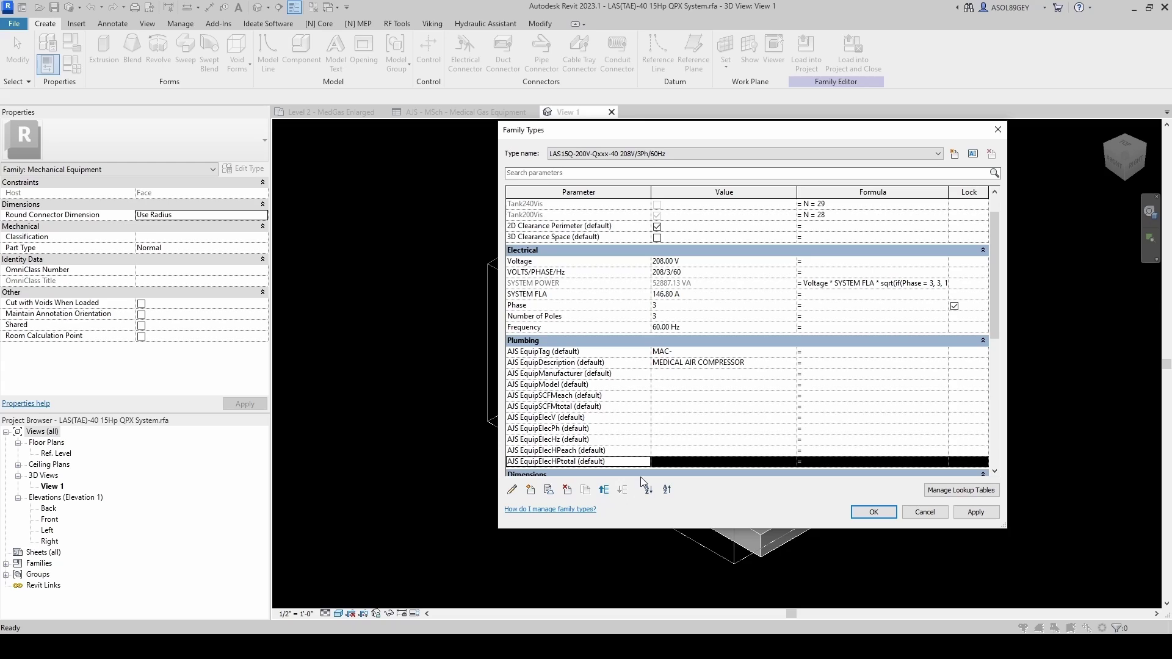
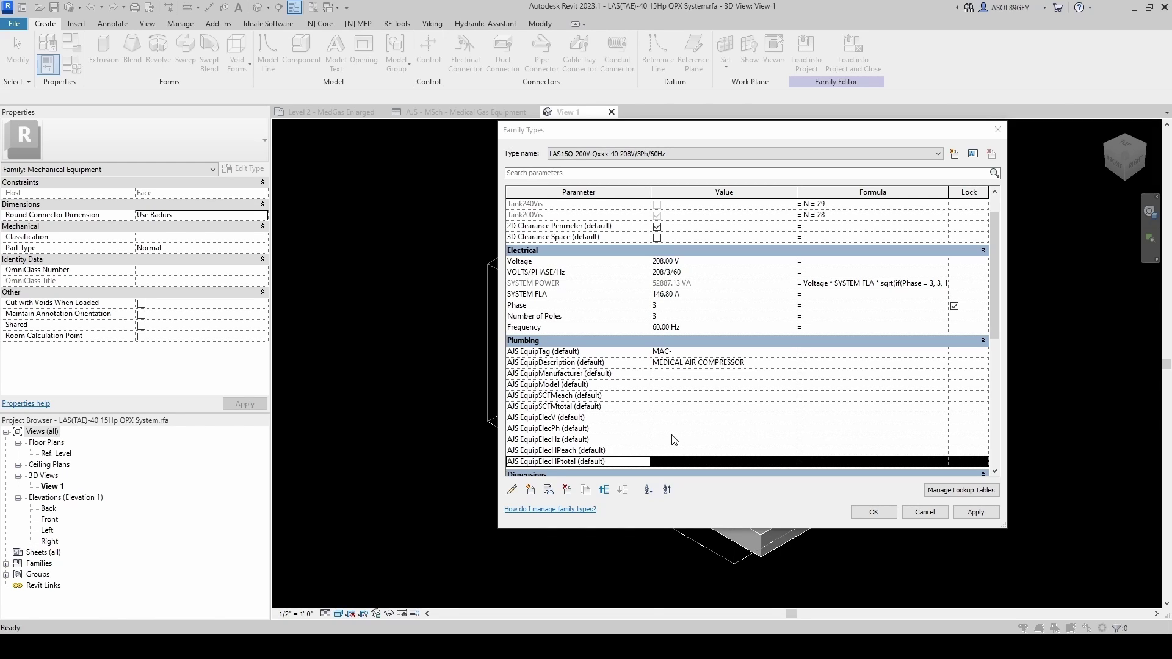
Add the shared parameter AJS EquipEmergencyPower from the Plumbing parameter group as an instance parameter grouped under Plumbing
{"action": "left_click", "coordinate": [531, 490]}
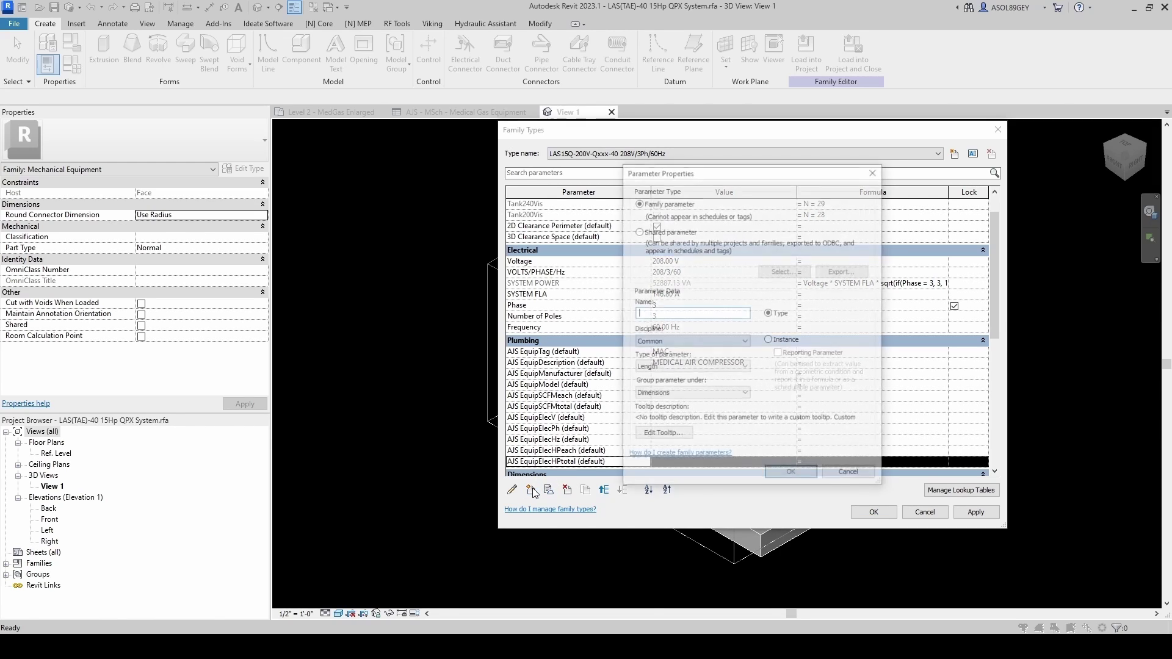
{"action": "left_click", "coordinate": [638, 231]}
{"action": "left_click", "coordinate": [785, 270]}
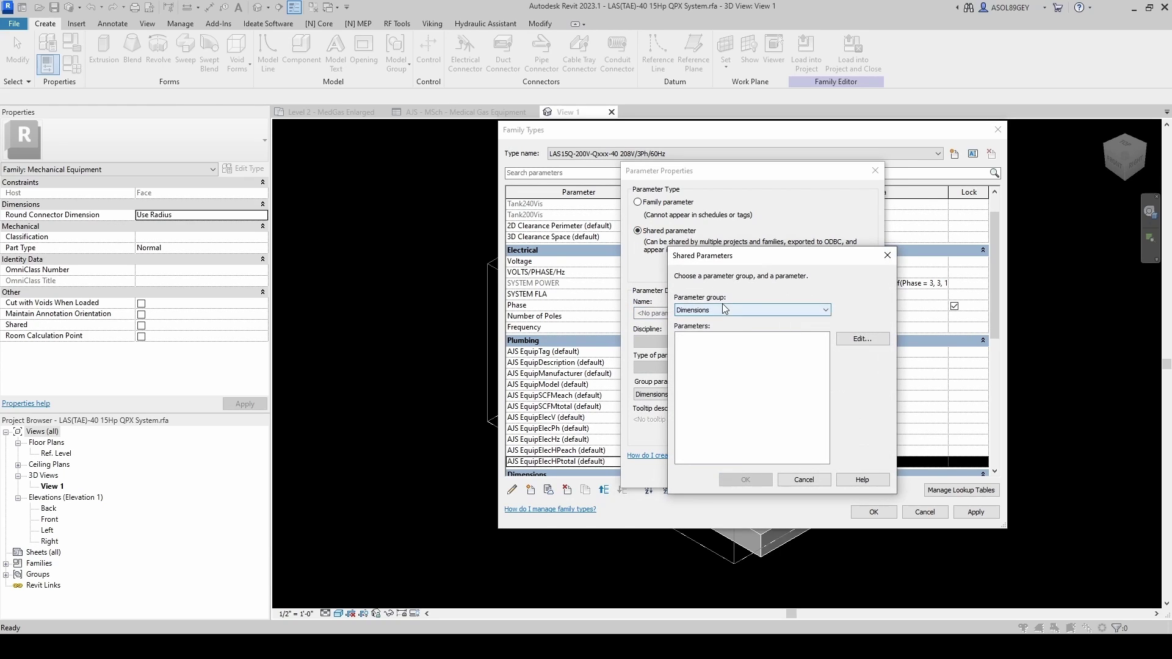
{"action": "left_click", "coordinate": [752, 310]}
{"action": "left_click", "coordinate": [708, 349]}
{"action": "scroll", "coordinate": [829, 379], "scroll_direction": "down", "scroll_amount": 1}
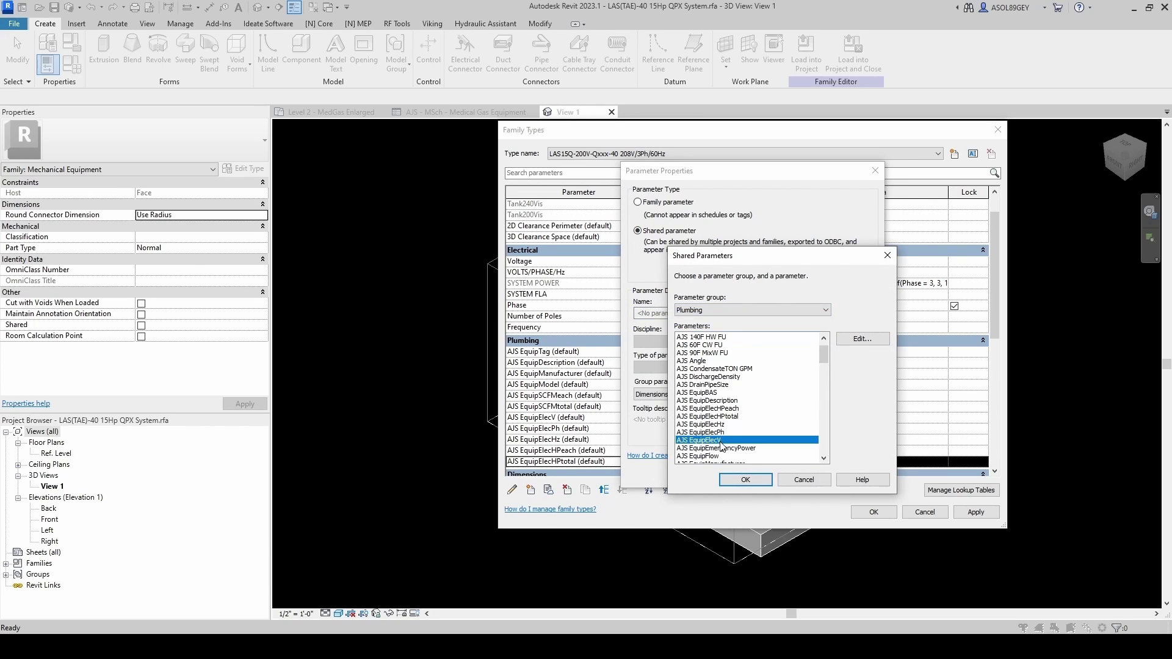
{"action": "left_click", "coordinate": [708, 448]}
{"action": "left_click", "coordinate": [745, 479]}
{"action": "left_click", "coordinate": [738, 394]}
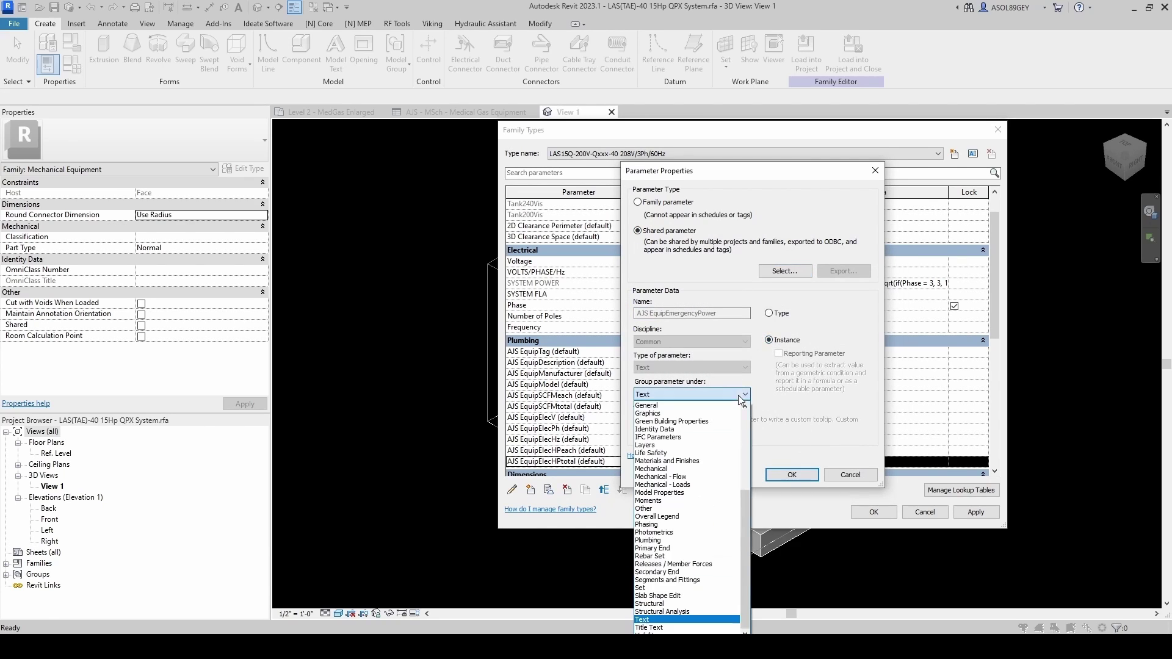
{"action": "left_click", "coordinate": [667, 539]}
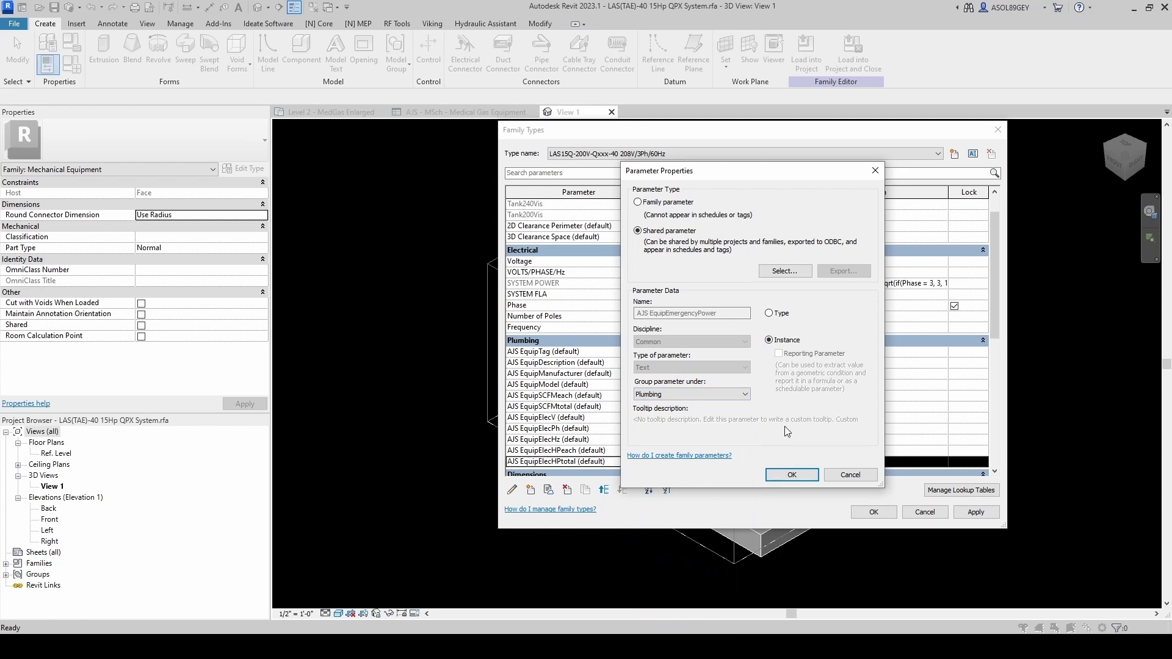
{"action": "left_click", "coordinate": [788, 478]}
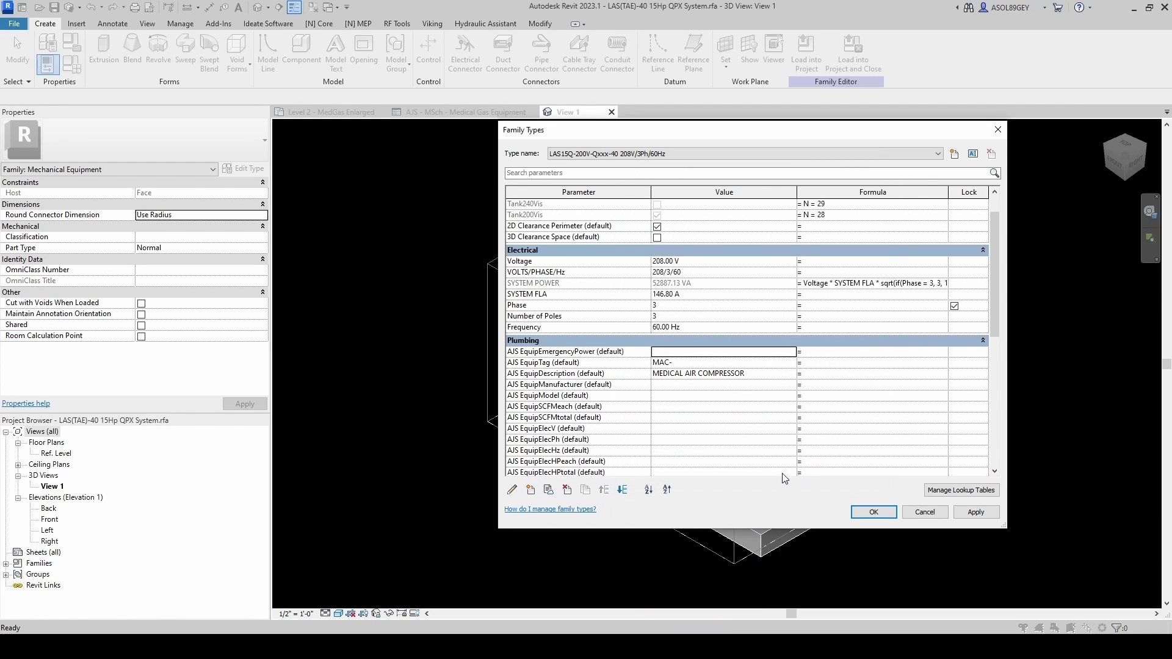
Move AJS EquipEmergencyPower down the Plumbing parameters to the place directly below AJS EquipElecHPtotal
{"action": "left_click", "coordinate": [622, 491]}
{"action": "left_click", "coordinate": [622, 490]}
{"action": "left_click", "coordinate": [622, 490]}
{"action": "left_click", "coordinate": [622, 492]}
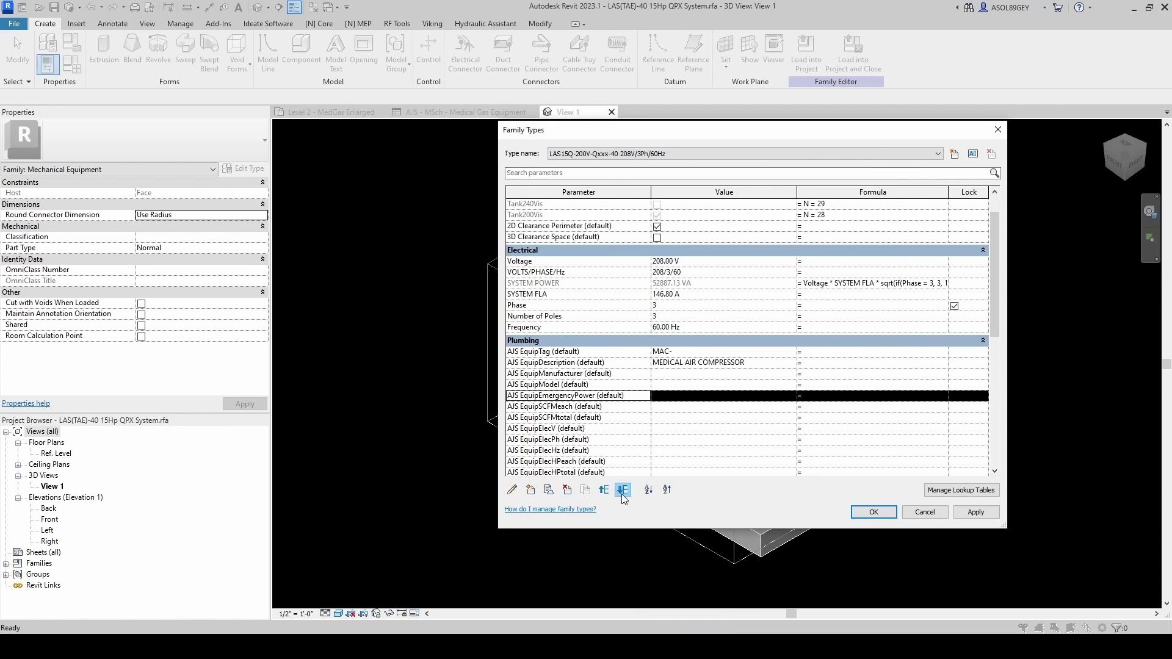
{"action": "left_click", "coordinate": [623, 491]}
{"action": "left_click", "coordinate": [622, 492]}
{"action": "left_click", "coordinate": [622, 492]}
{"action": "left_click", "coordinate": [623, 492]}
{"action": "left_click", "coordinate": [623, 495]}
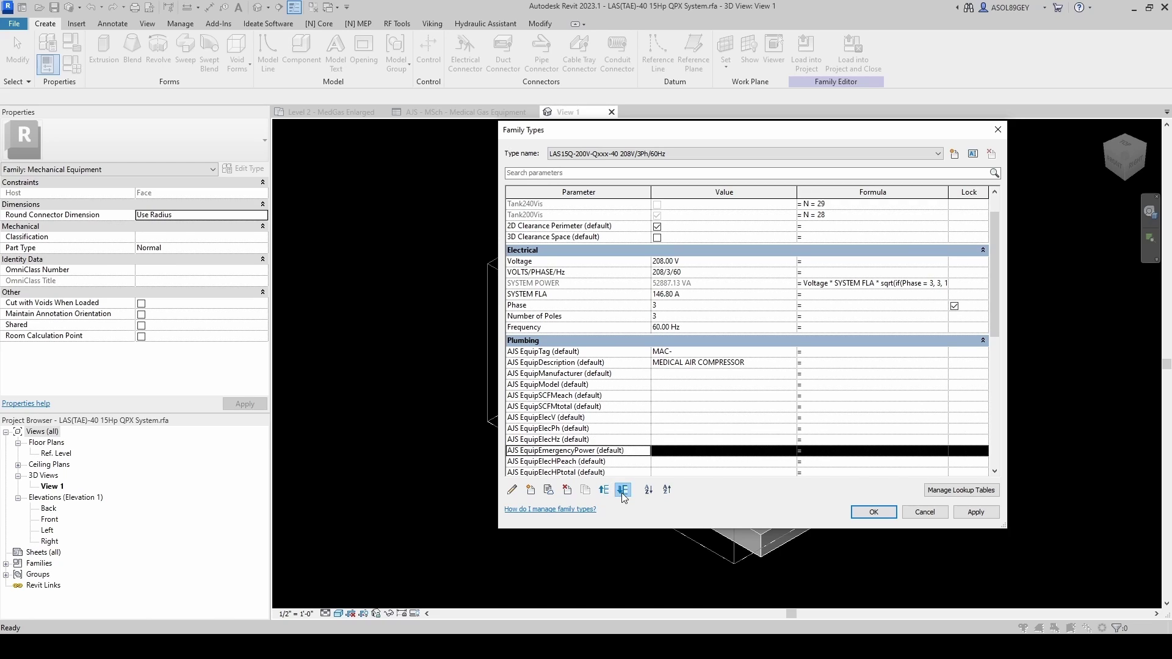
{"action": "left_click", "coordinate": [622, 495]}
{"action": "left_click", "coordinate": [622, 494]}
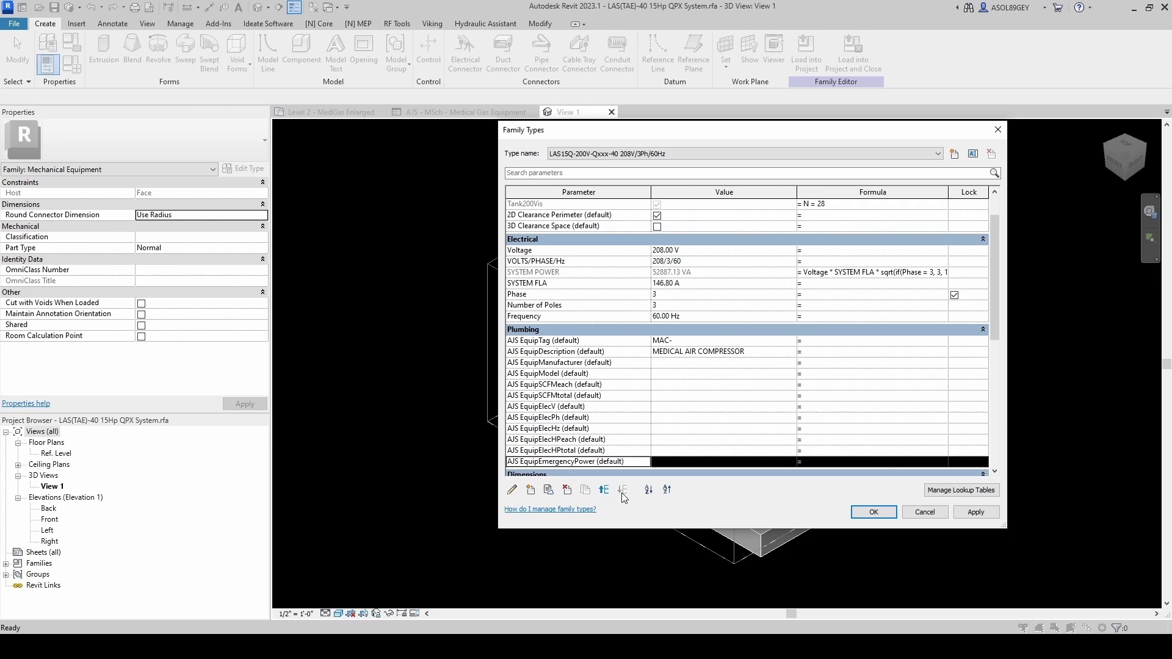
Add the shared parameter AJS EquipBAS from the Plumbing parameter group as an instance parameter grouped under Plumbing
{"action": "left_click", "coordinate": [532, 490]}
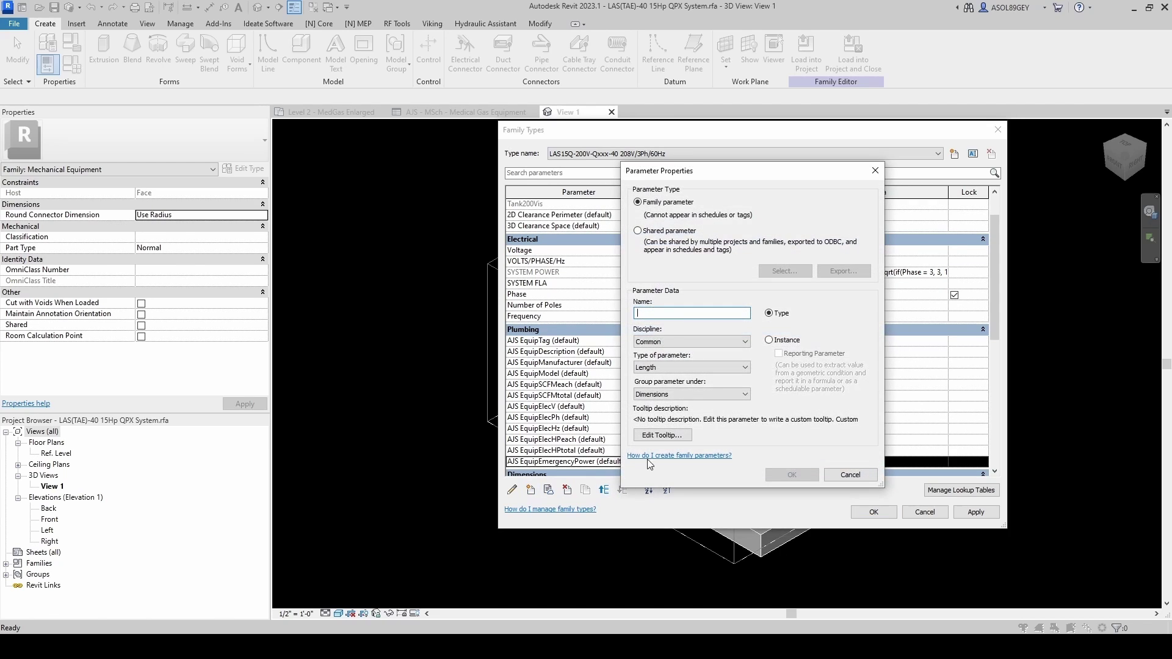
{"action": "left_click", "coordinate": [638, 231]}
{"action": "left_click", "coordinate": [785, 271]}
{"action": "left_click", "coordinate": [733, 310]}
{"action": "left_click", "coordinate": [704, 350]}
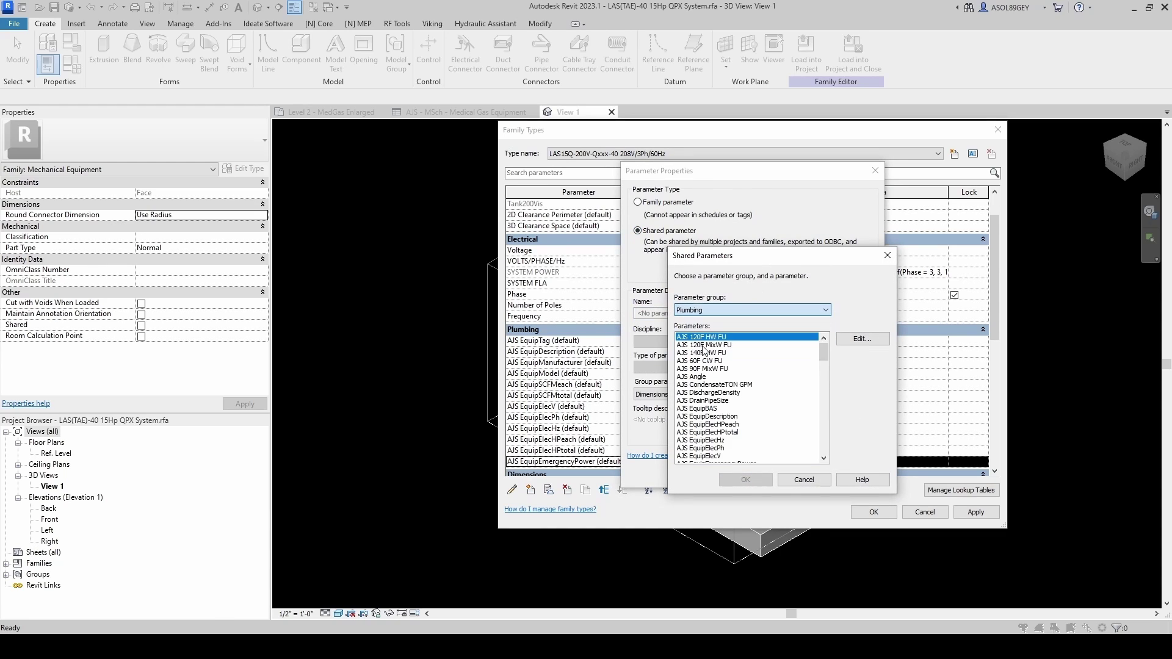
{"action": "scroll", "coordinate": [705, 360], "scroll_direction": "down", "scroll_amount": 1}
{"action": "left_click", "coordinate": [709, 377]}
{"action": "left_click", "coordinate": [738, 483]}
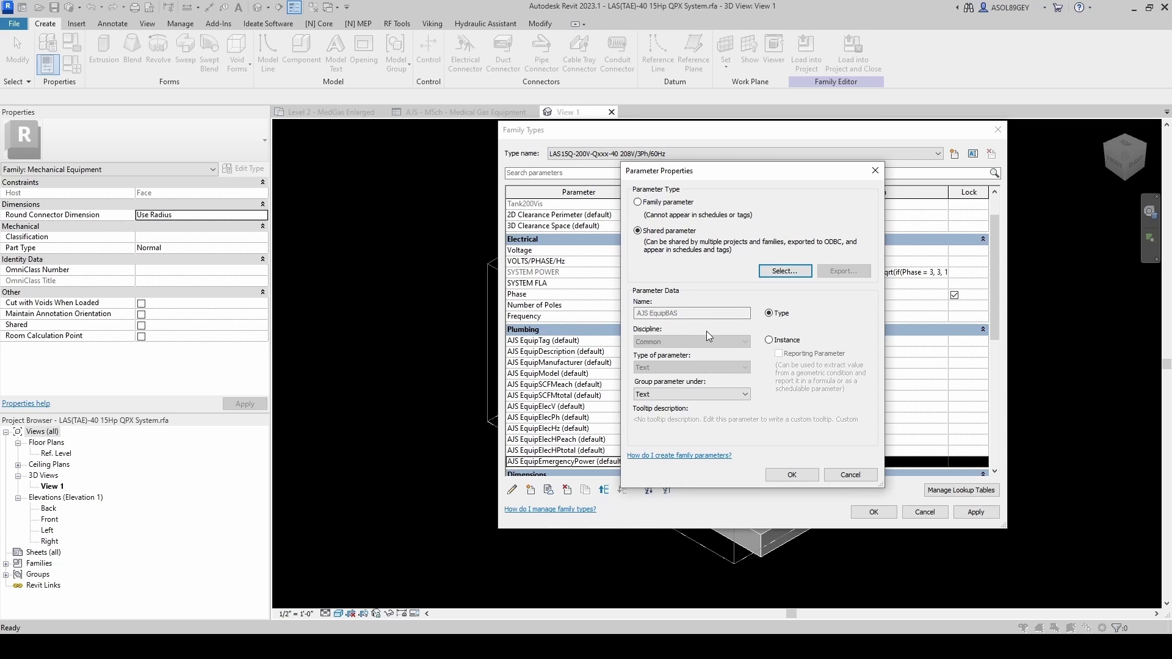
{"action": "left_click", "coordinate": [769, 340]}
{"action": "left_click", "coordinate": [745, 395]}
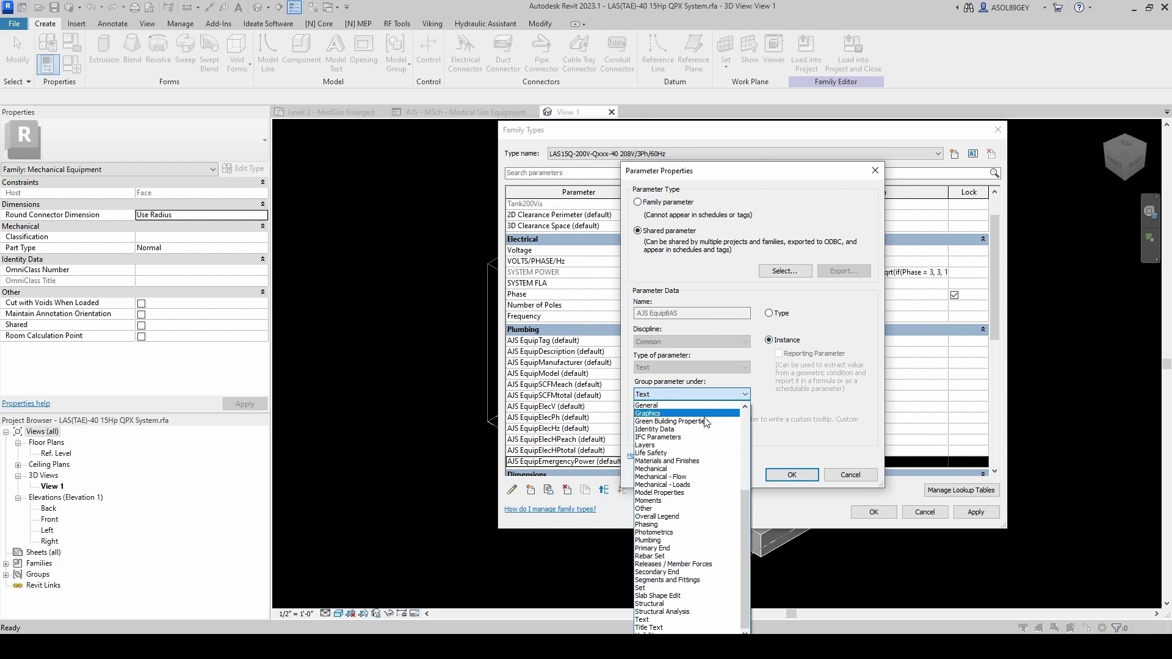
{"action": "left_click", "coordinate": [666, 541]}
{"action": "left_click", "coordinate": [794, 477]}
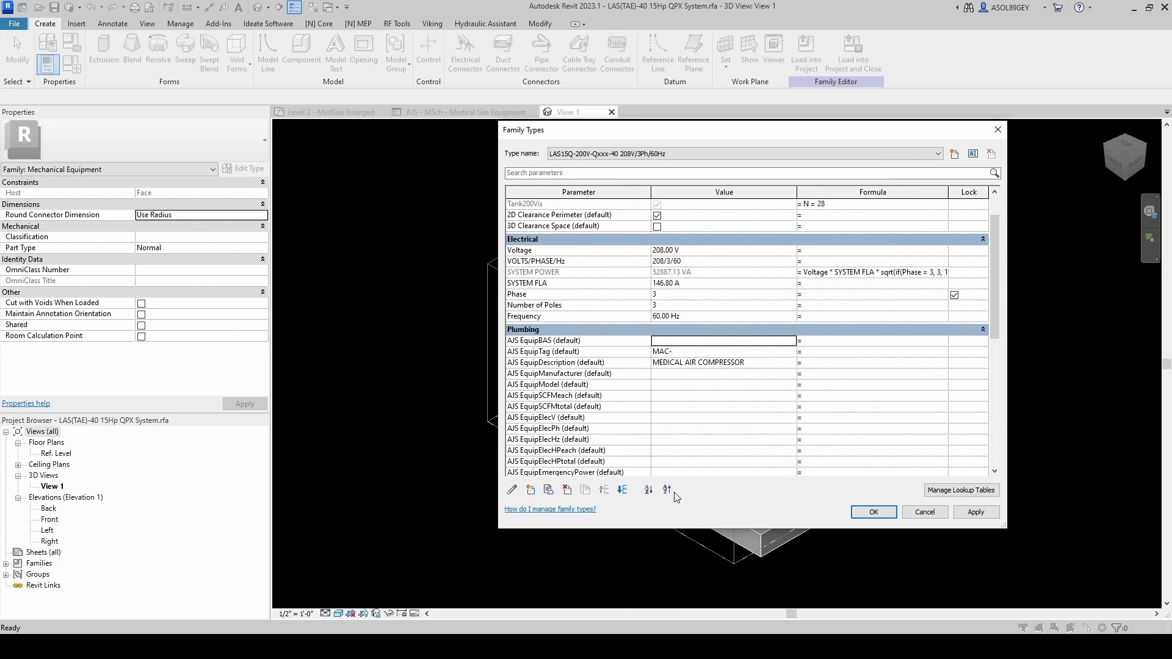
Move AJS EquipBAS down the Plumbing parameters to the place directly below AJS EquipEmergencyPower
{"action": "left_click", "coordinate": [622, 490]}
{"action": "left_click", "coordinate": [622, 490]}
{"action": "left_click", "coordinate": [622, 490]}
{"action": "left_click", "coordinate": [622, 489]}
{"action": "left_click", "coordinate": [622, 490]}
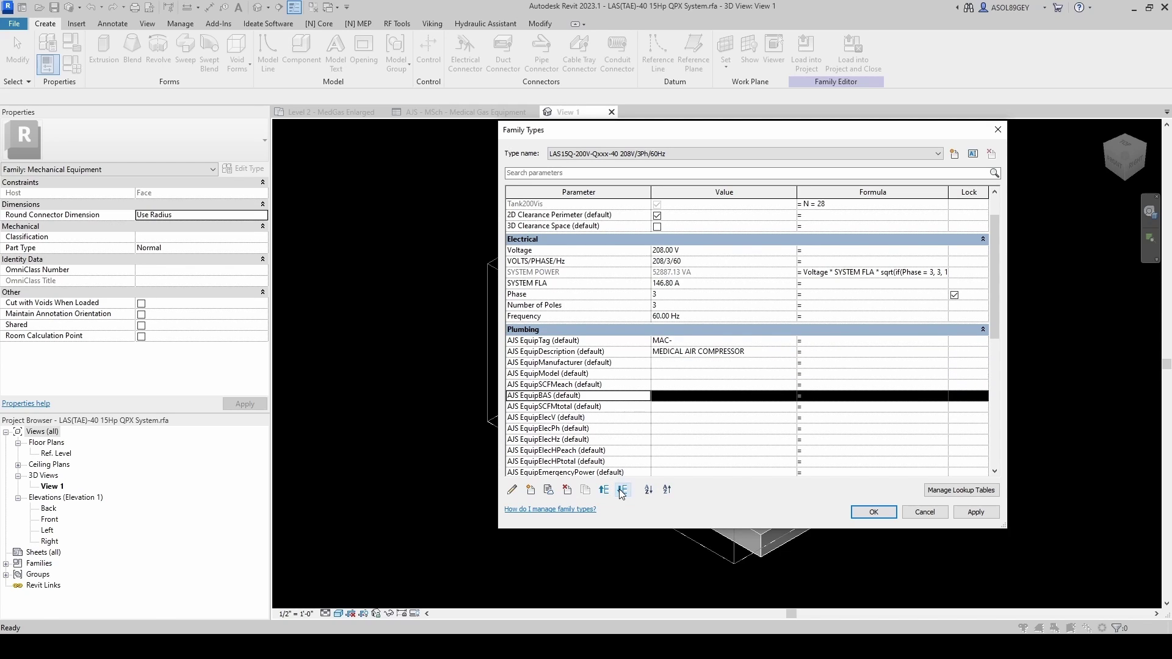
{"action": "left_click", "coordinate": [623, 489]}
{"action": "left_click", "coordinate": [622, 489]}
{"action": "left_click", "coordinate": [622, 489]}
{"action": "left_click", "coordinate": [623, 489]}
{"action": "left_click", "coordinate": [622, 490]}
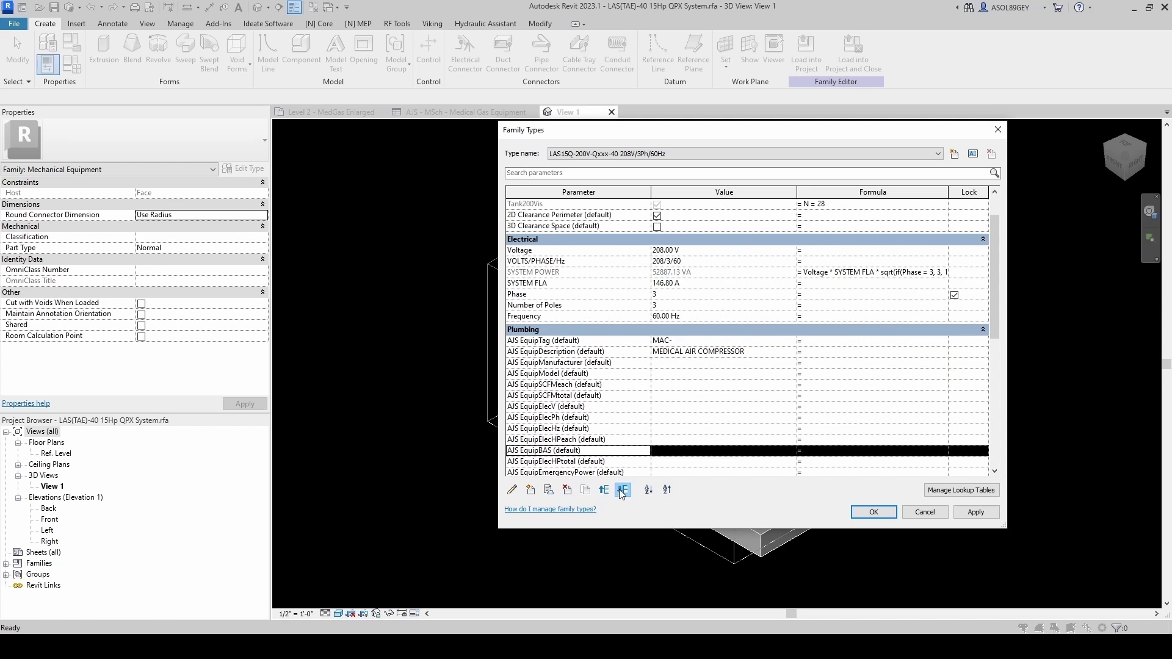
{"action": "left_click", "coordinate": [622, 489]}
{"action": "left_click", "coordinate": [622, 490]}
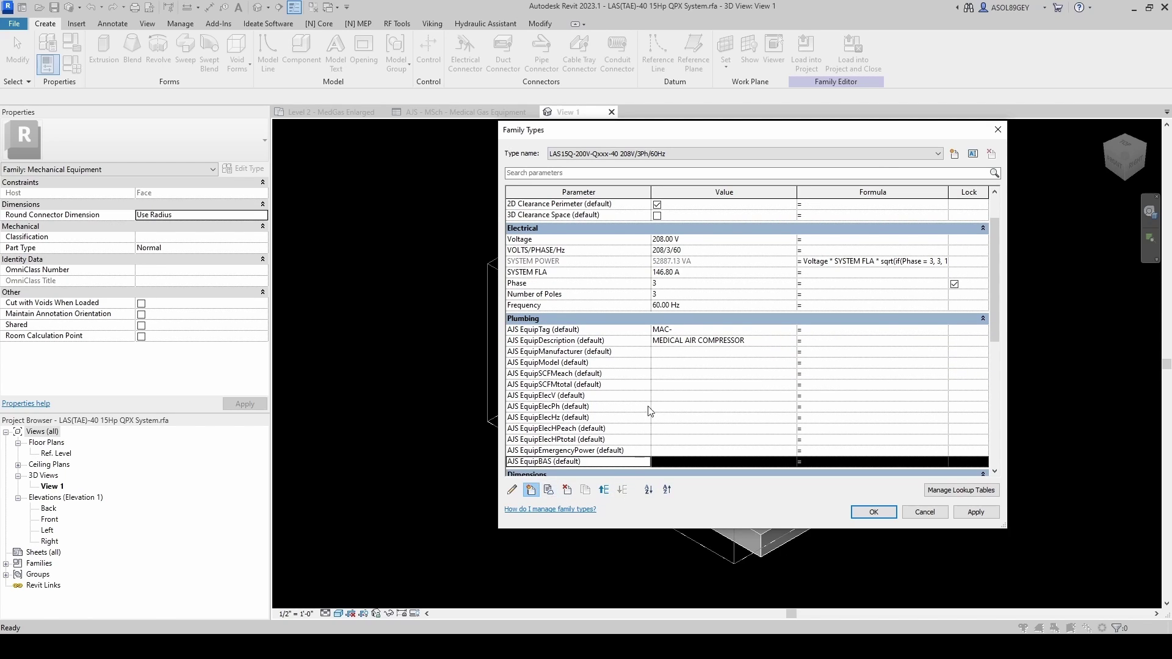
Add the shared parameter AJS EquipRemarks from the Plumbing parameter group as an instance parameter grouped under Plumbing
{"action": "left_click", "coordinate": [530, 490]}
{"action": "left_click", "coordinate": [638, 231]}
{"action": "left_click", "coordinate": [787, 270]}
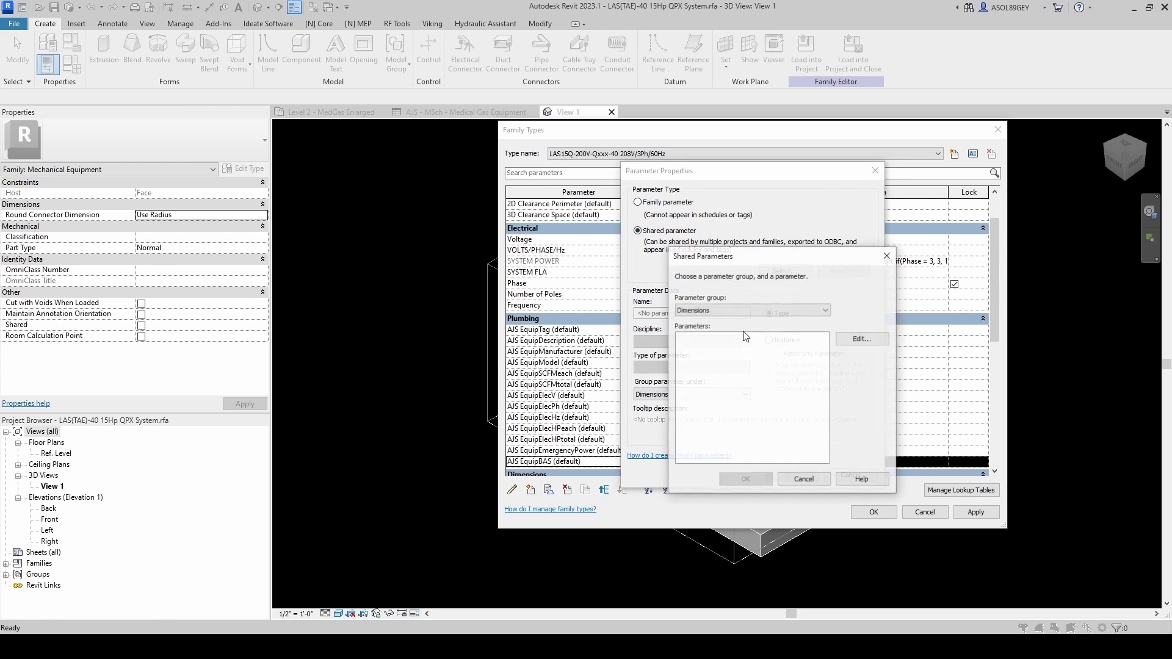
{"action": "left_click", "coordinate": [794, 310]}
{"action": "left_click", "coordinate": [708, 345]}
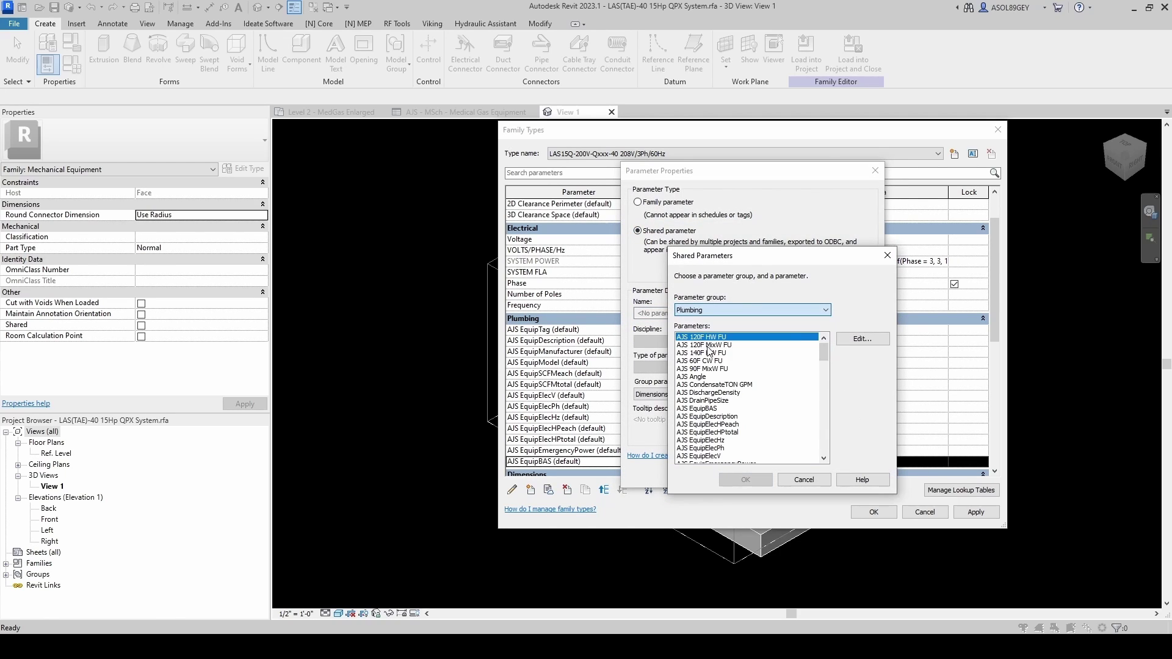
{"action": "scroll", "coordinate": [826, 354], "scroll_direction": "down", "scroll_amount": 4}
{"action": "left_click", "coordinate": [722, 395]}
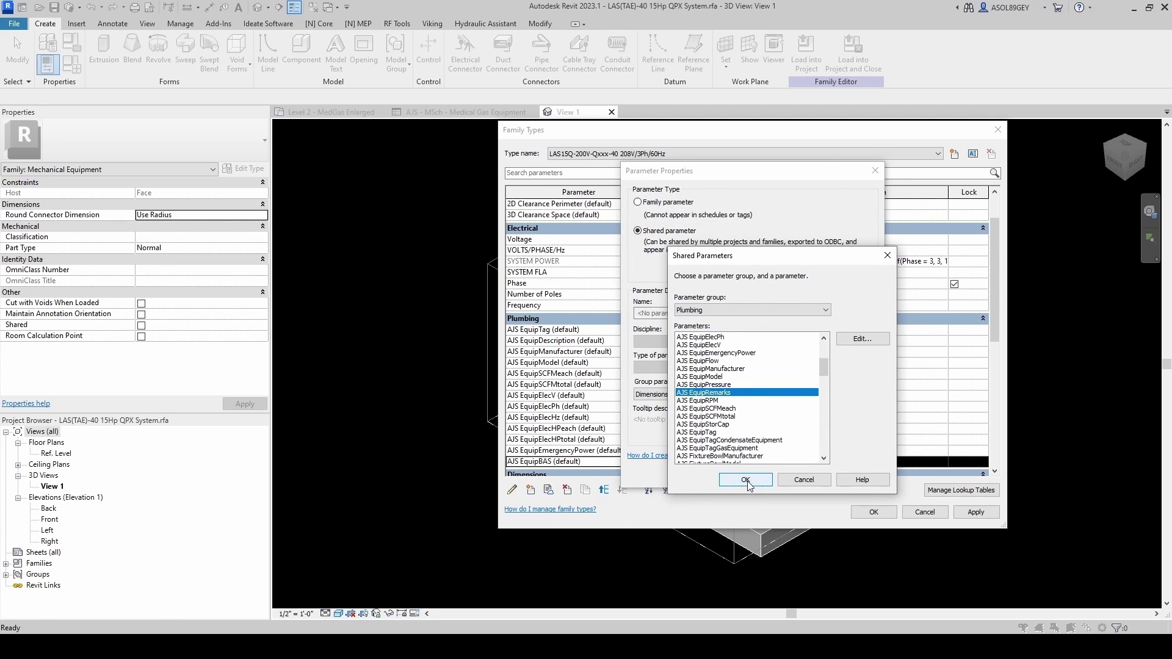
{"action": "left_click", "coordinate": [745, 480]}
{"action": "left_click", "coordinate": [769, 340]}
{"action": "left_click", "coordinate": [745, 394]}
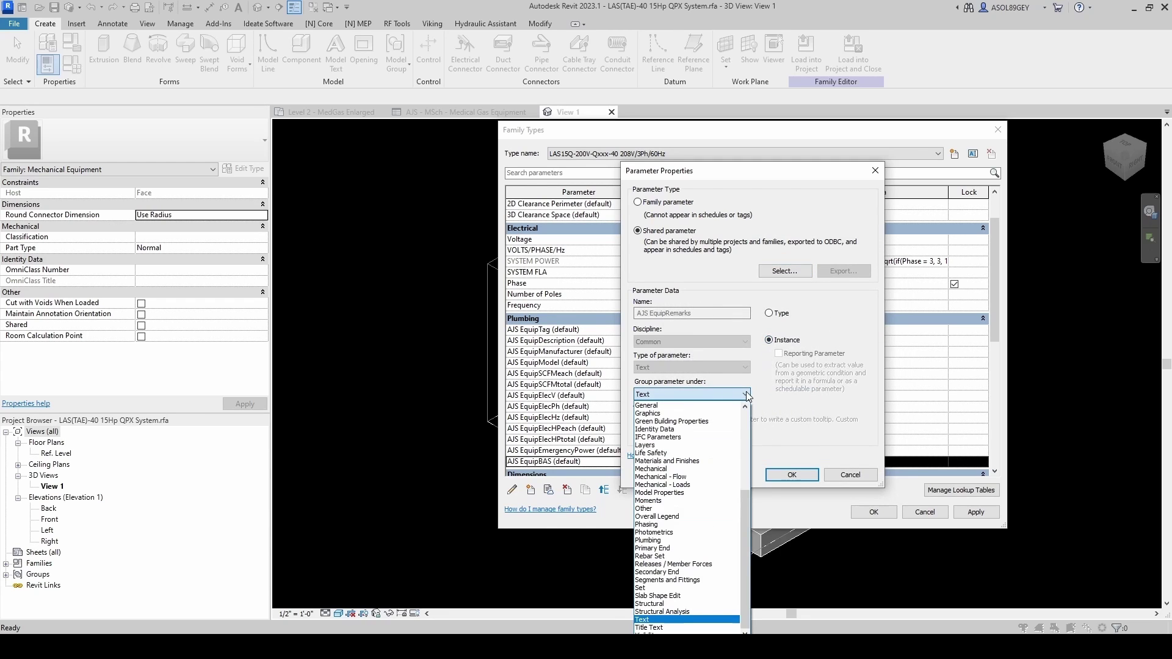
{"action": "left_click", "coordinate": [684, 542]}
{"action": "left_click", "coordinate": [790, 476]}
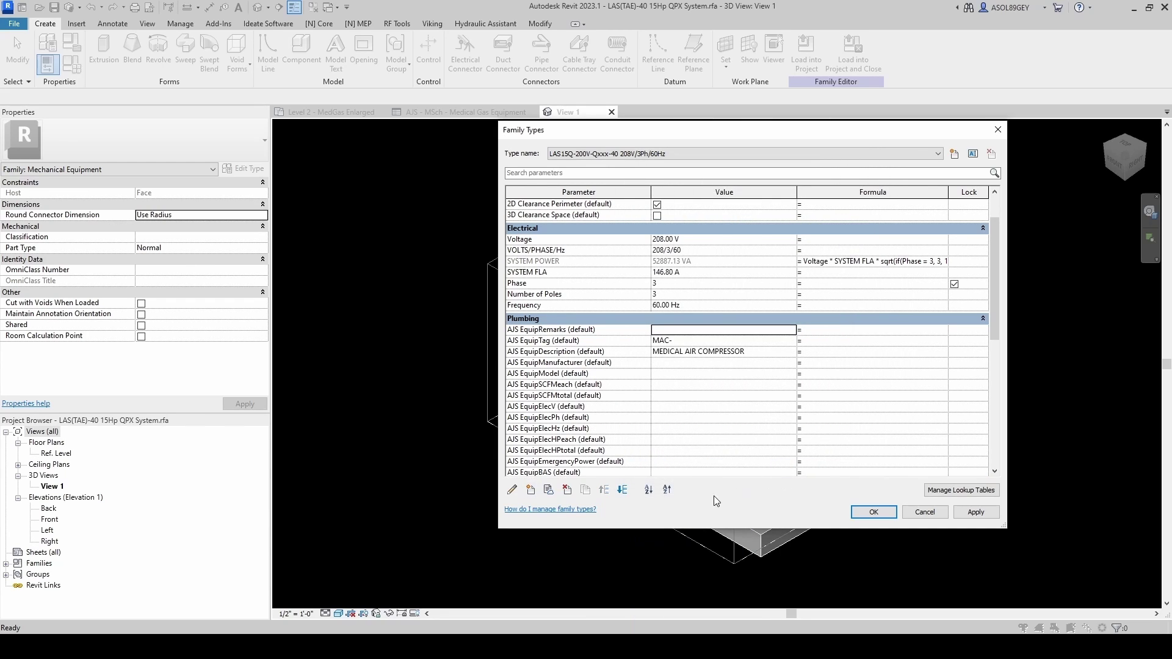
Move AJS EquipRemarks down the Plumbing parameters to directly below AJS EquipBAS, and accept the family types changes
{"action": "left_click", "coordinate": [622, 490]}
{"action": "left_click", "coordinate": [623, 491]}
{"action": "left_click", "coordinate": [623, 490]}
{"action": "left_click", "coordinate": [622, 491]}
{"action": "left_click", "coordinate": [622, 490]}
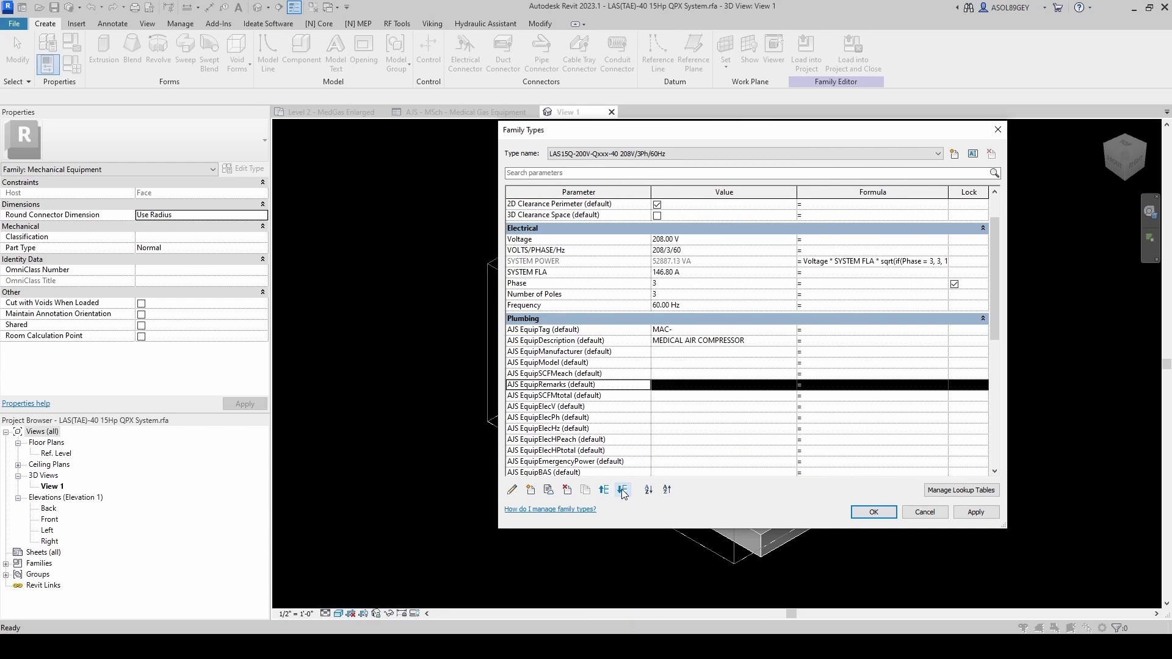
{"action": "left_click", "coordinate": [622, 490]}
{"action": "left_click", "coordinate": [622, 491]}
{"action": "left_click", "coordinate": [623, 491]}
{"action": "left_click", "coordinate": [622, 490]}
{"action": "left_click", "coordinate": [623, 490]}
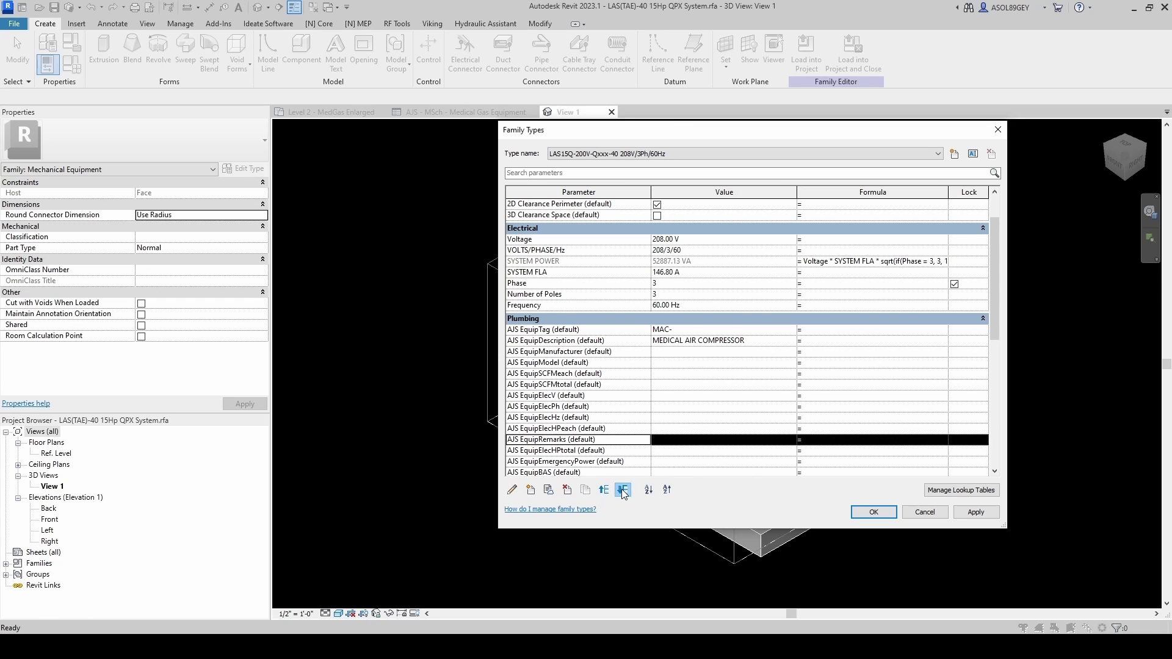
{"action": "left_click", "coordinate": [622, 491]}
{"action": "left_click", "coordinate": [623, 491]}
{"action": "left_click", "coordinate": [622, 490]}
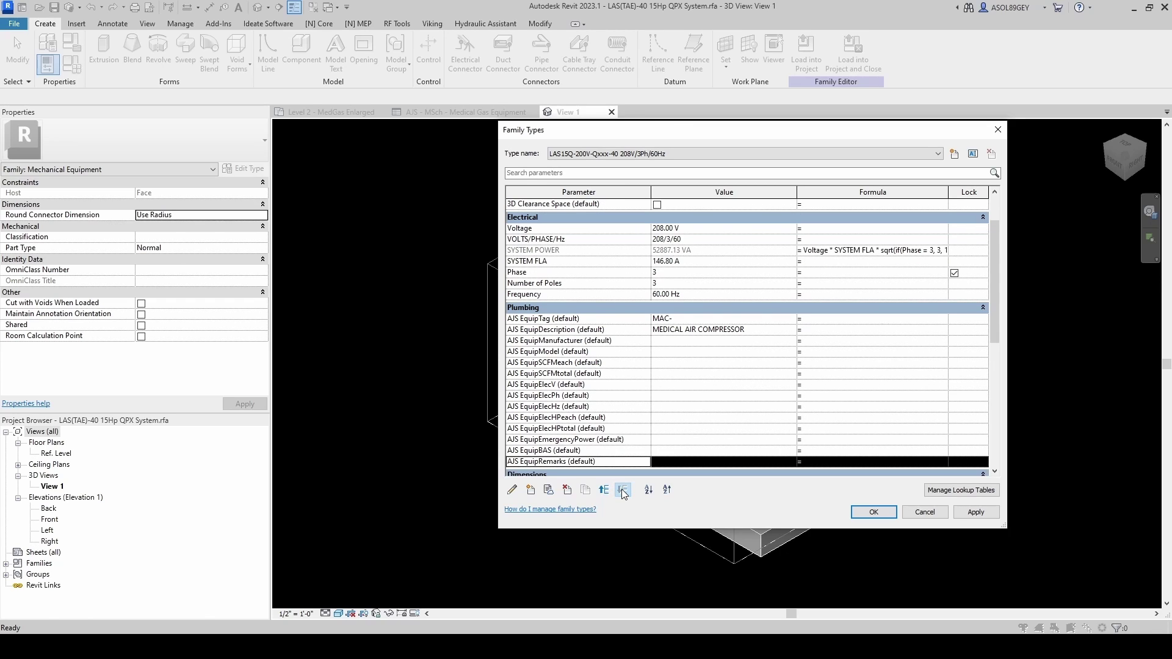
{"action": "left_click", "coordinate": [856, 515]}
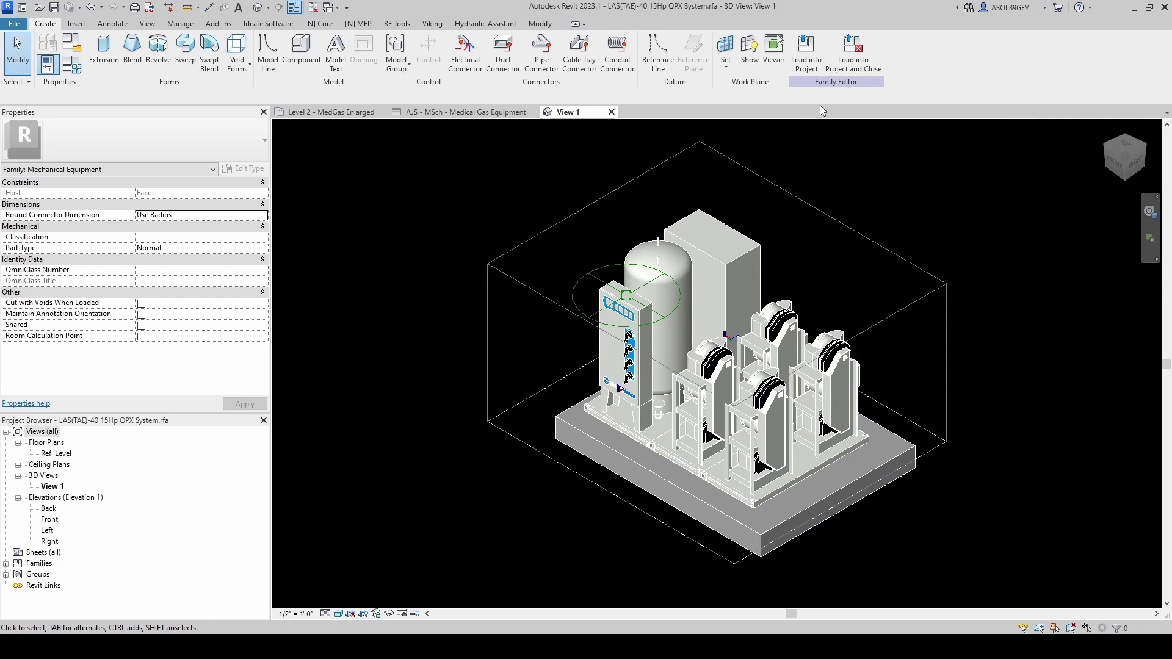
Load the compressor family into the BIU Med Center plumbing project, agreeing to make the family editable
{"action": "left_click", "coordinate": [803, 72]}
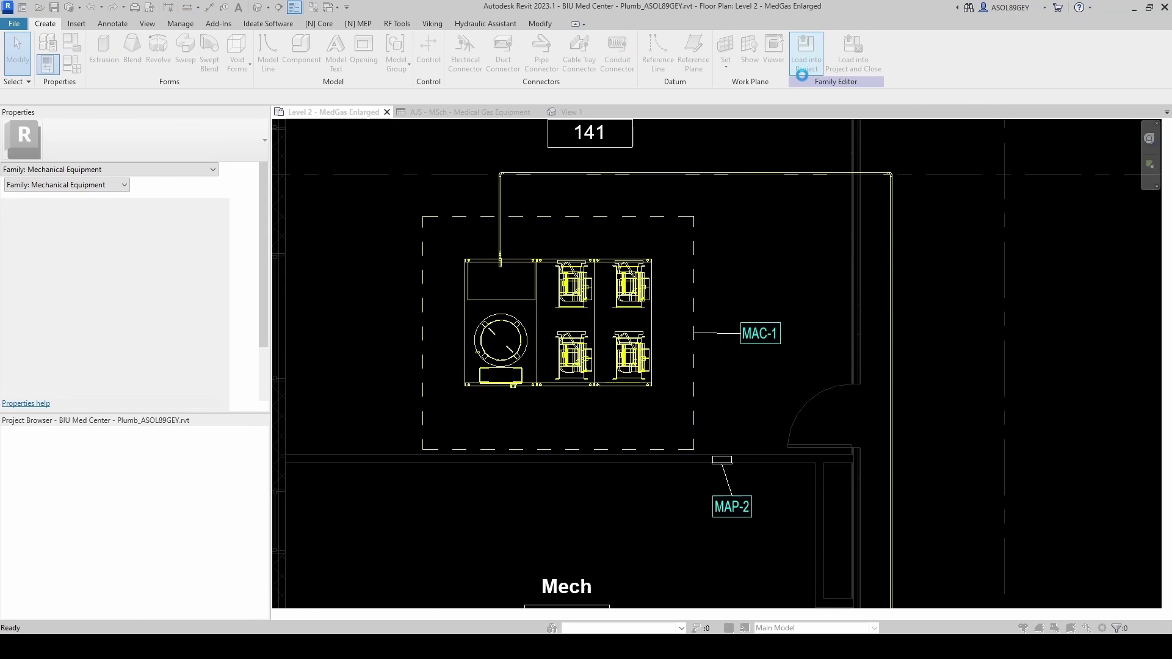
{"action": "left_click", "coordinate": [547, 295]}
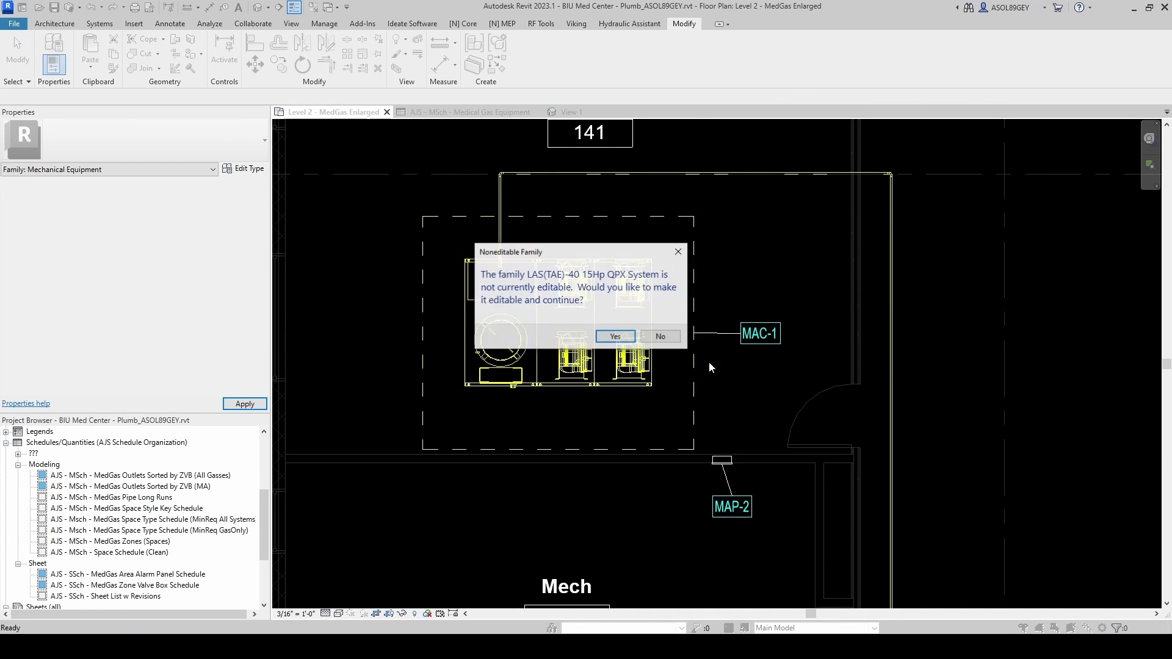
{"action": "left_click", "coordinate": [615, 336]}
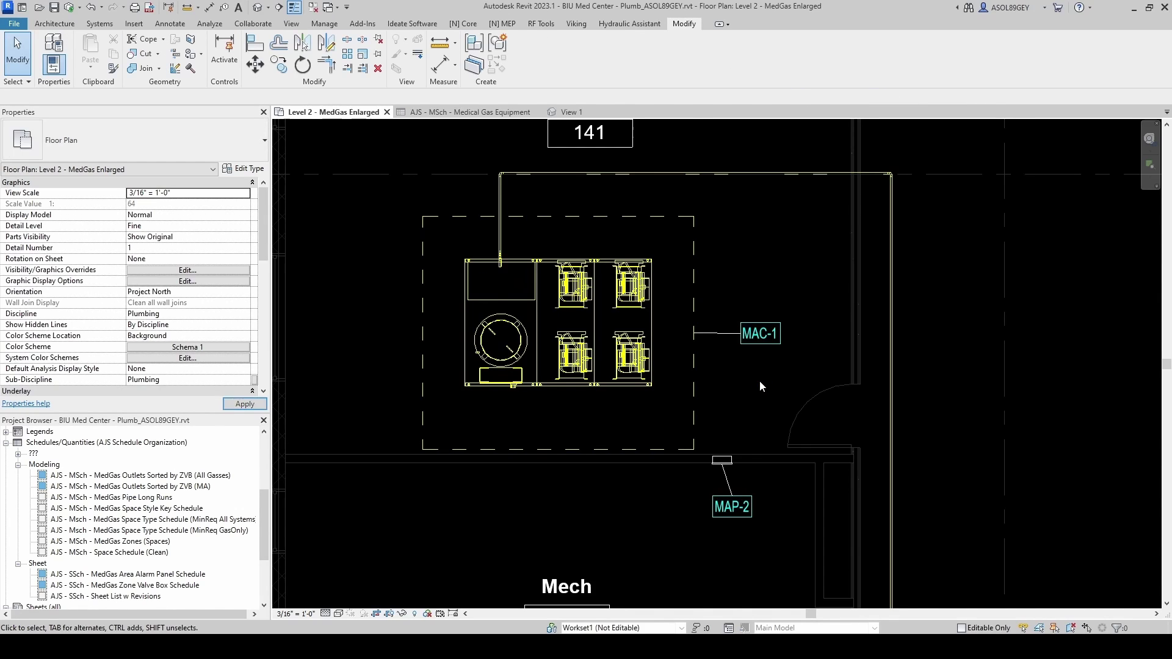
Review the Plumbing instance parameters of the MAC-1 compressor in the floor plan and open its family for editing
{"action": "left_click", "coordinate": [504, 301]}
{"action": "scroll", "coordinate": [78, 281], "scroll_direction": "down", "scroll_amount": 2}
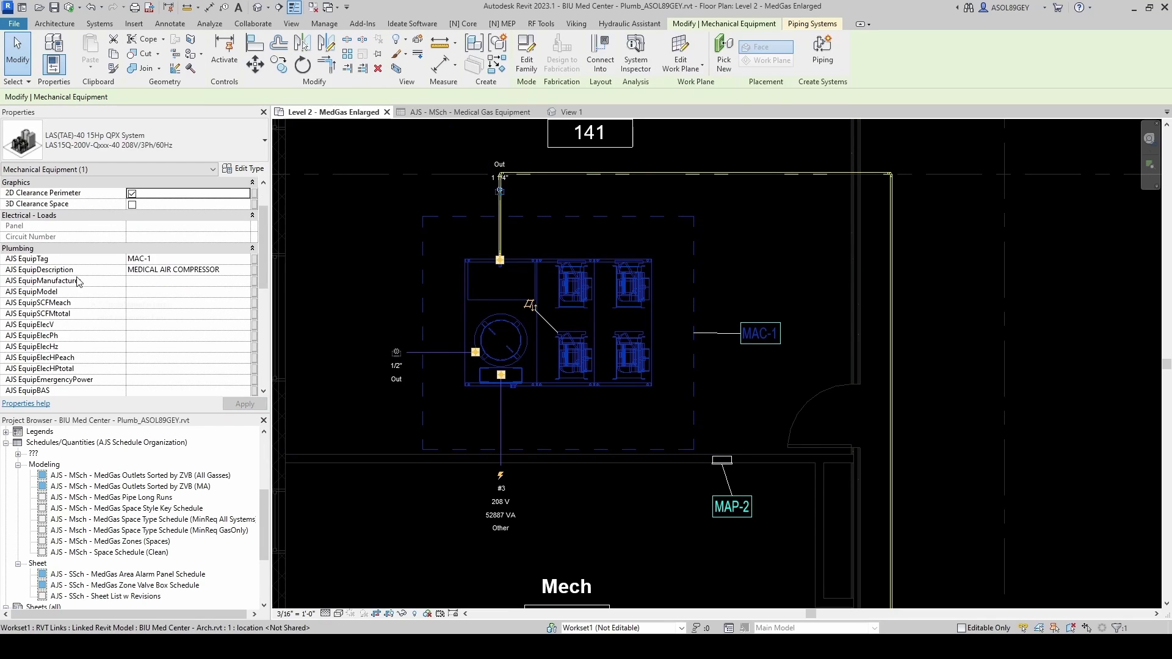
{"action": "scroll", "coordinate": [78, 281], "scroll_direction": "down", "scroll_amount": 2}
{"action": "left_click", "coordinate": [526, 59]}
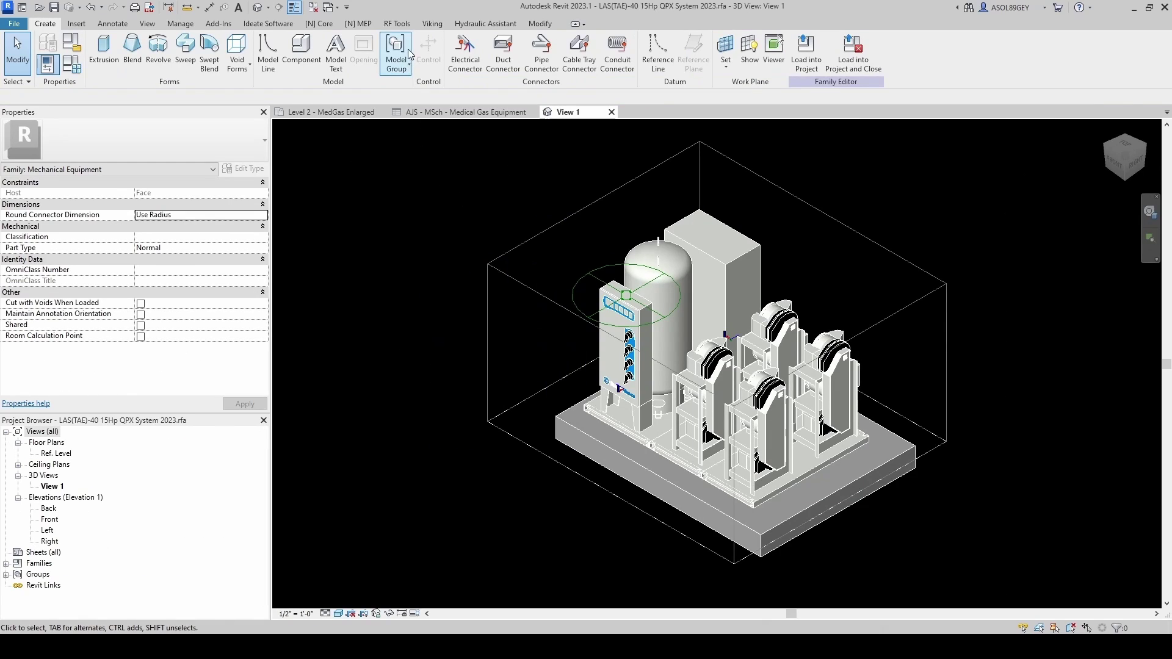
Start the RF Tools Parameter Scheduler and use the current document as the parameter source
{"action": "left_click", "coordinate": [397, 23]}
{"action": "left_click", "coordinate": [145, 61]}
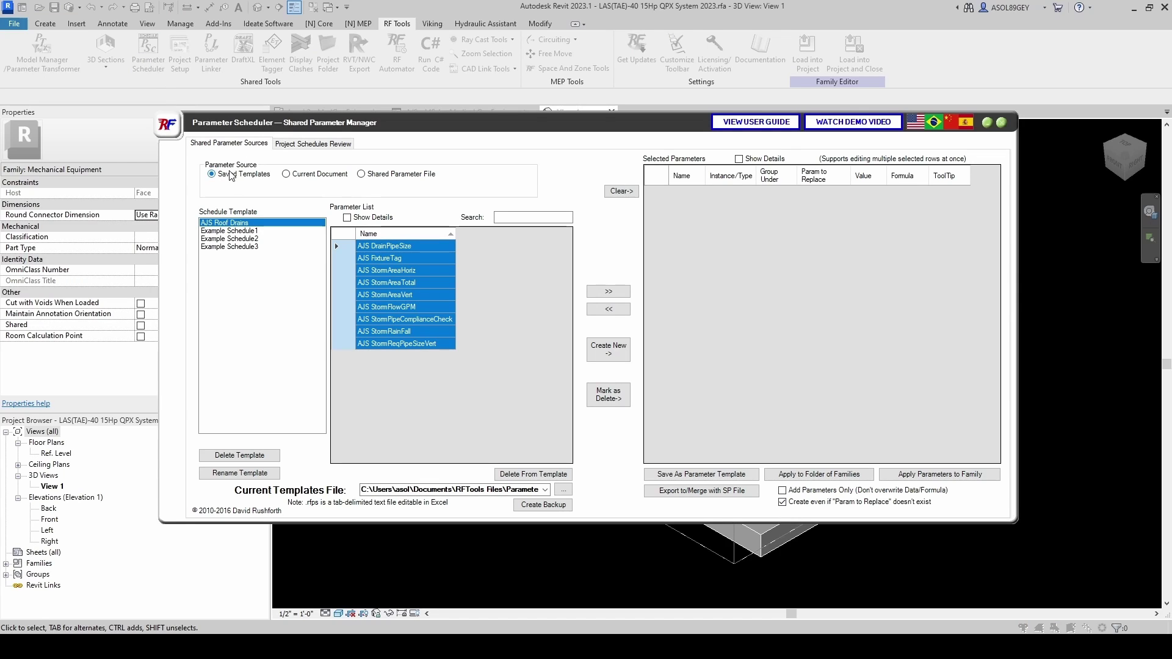
{"action": "left_click", "coordinate": [287, 174]}
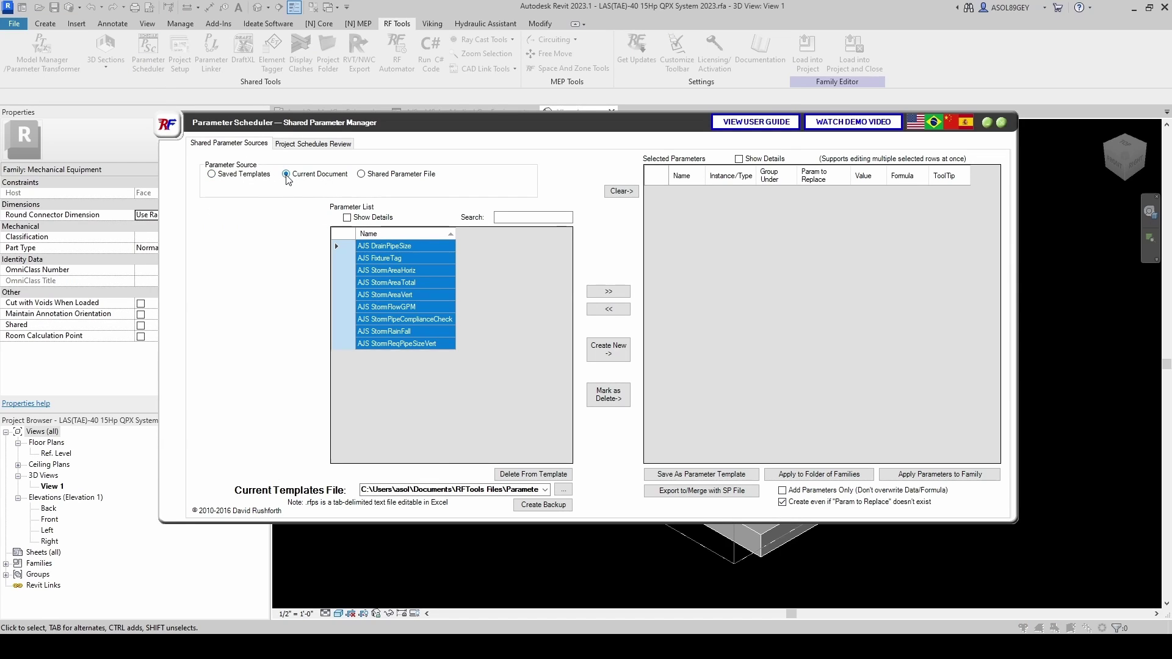
Deselect non-AJS parameters from BEACON PART NUMBER down to Noise Level (dB(A)), including LOCATION and Motor HP
{"action": "scroll", "coordinate": [421, 296], "scroll_direction": "down", "scroll_amount": 2}
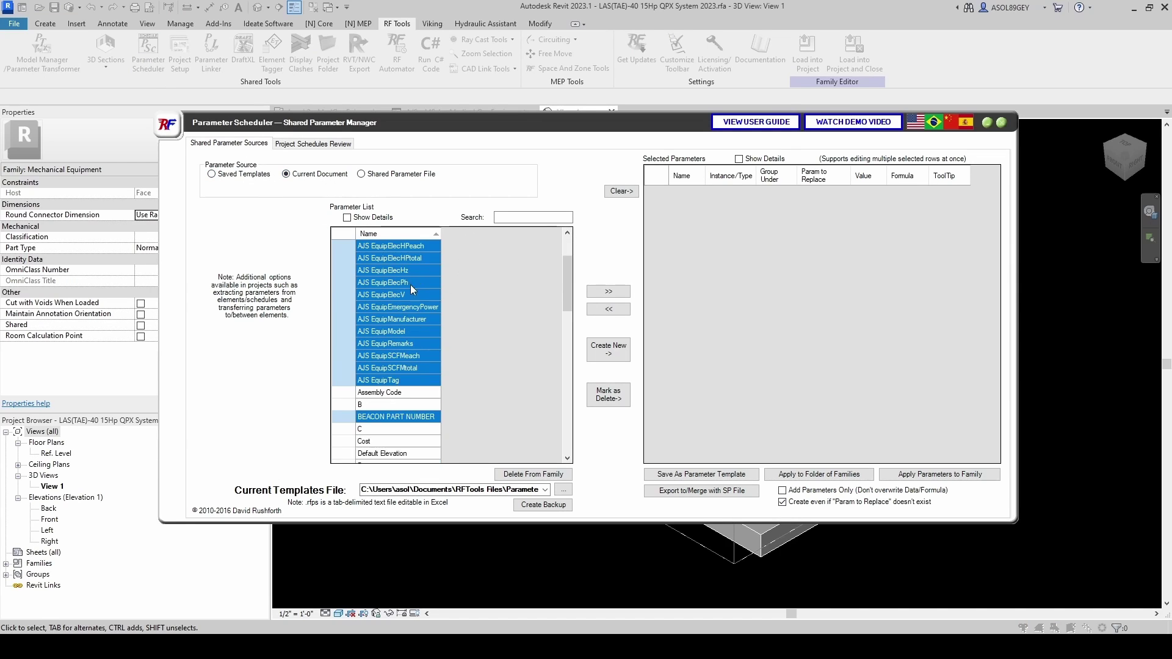
{"action": "scroll", "coordinate": [391, 306], "scroll_direction": "up", "scroll_amount": 1}
{"action": "scroll", "coordinate": [386, 397], "scroll_direction": "down", "scroll_amount": 2}
{"action": "left_click", "coordinate": [393, 419], "text": "ctrl"}
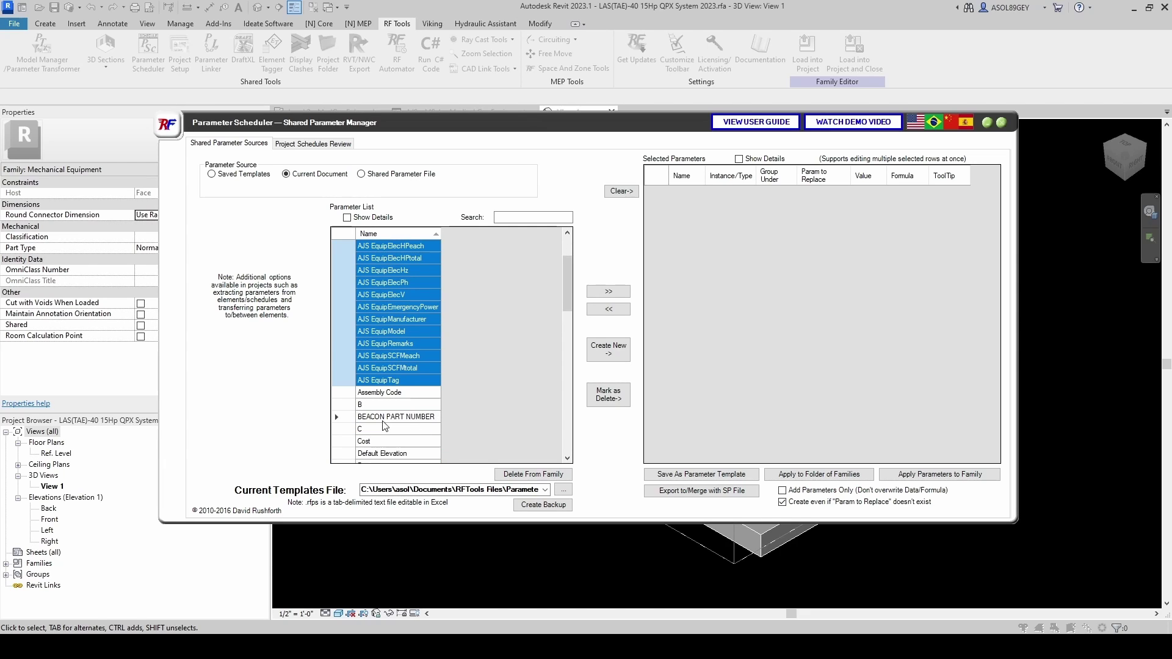
{"action": "scroll", "coordinate": [421, 426], "scroll_direction": "down", "scroll_amount": 7}
{"action": "mouse_move", "coordinate": [375, 405]}
{"action": "left_mouse_down"}
{"action": "mouse_move", "coordinate": [379, 381]}
{"action": "mouse_move", "coordinate": [374, 408]}
{"action": "left_mouse_up"}
{"action": "left_click", "coordinate": [375, 405], "text": "ctrl"}
{"action": "scroll", "coordinate": [384, 372], "scroll_direction": "down", "scroll_amount": 6}
{"action": "left_click", "coordinate": [389, 344], "text": "ctrl"}
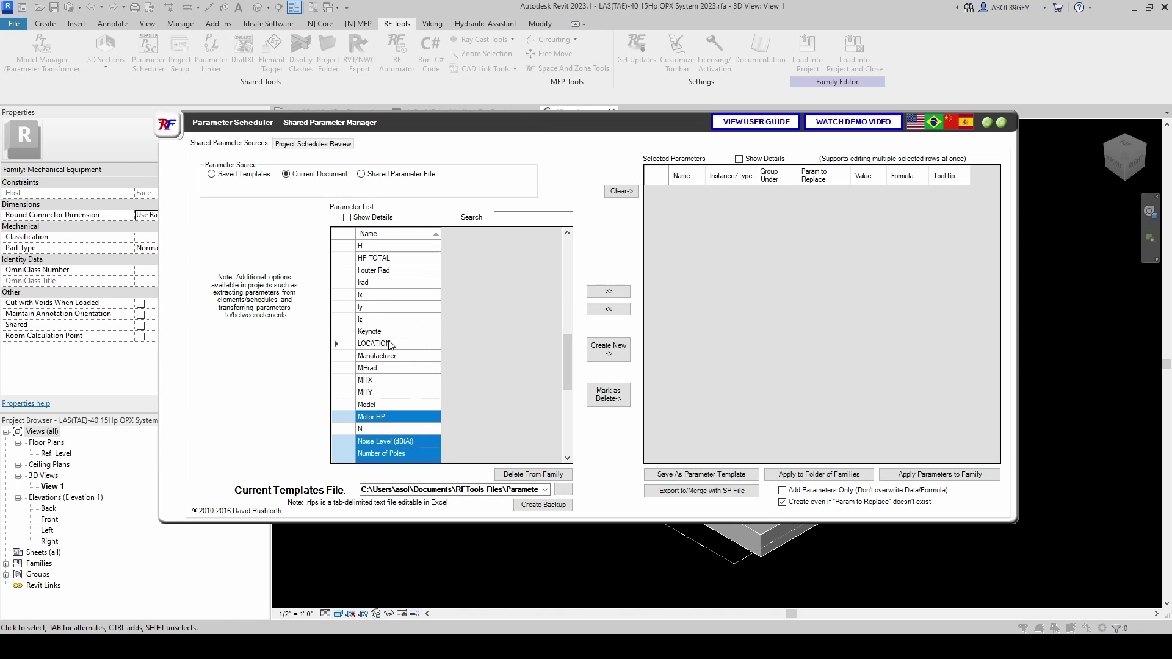
{"action": "left_click", "coordinate": [407, 421], "text": "ctrl"}
{"action": "scroll", "coordinate": [407, 423], "scroll_direction": "down", "scroll_amount": 2}
{"action": "left_click", "coordinate": [378, 394], "text": "ctrl"}
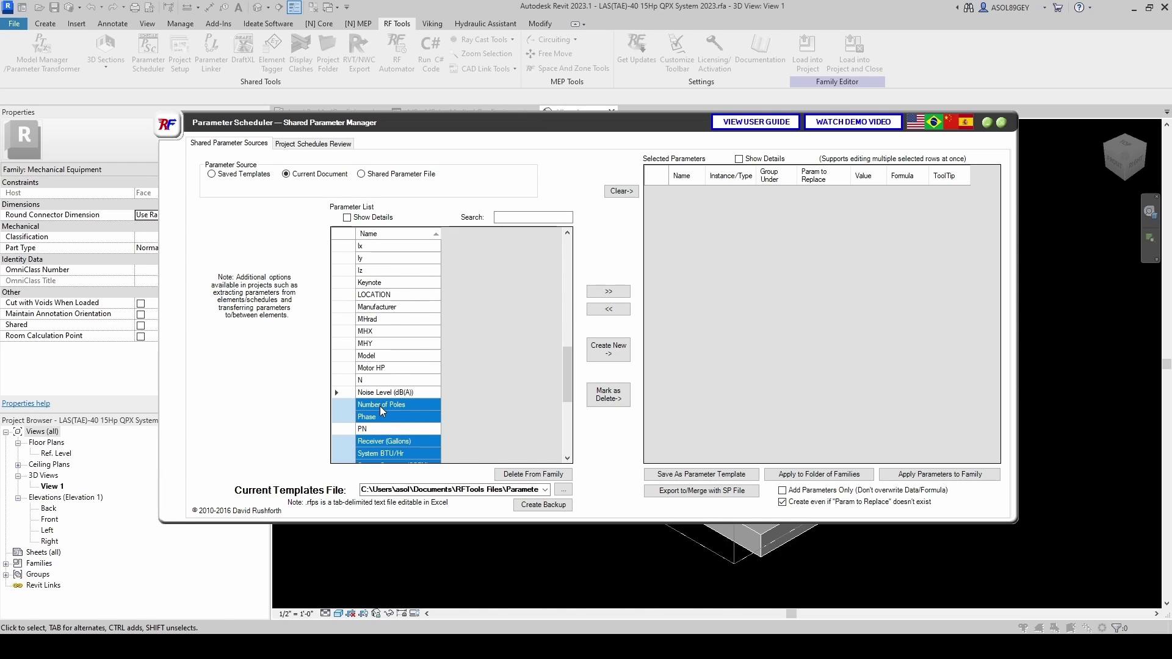
Deselect Number of Poles, Phase, Receiver (Gallons), System BTU/Hr, System Capacity (SCFM), SYSTEM FLA, SYSTEM POWER and System Weight (lbs)
{"action": "left_click", "coordinate": [381, 404], "text": "ctrl"}
{"action": "left_click", "coordinate": [382, 416], "text": "ctrl"}
{"action": "scroll", "coordinate": [390, 415], "scroll_direction": "down", "scroll_amount": 3}
{"action": "left_click_drag", "start_coordinate": [393, 404], "coordinate": [393, 427], "text": "ctrl"}
{"action": "left_click", "coordinate": [393, 369], "text": "ctrl"}
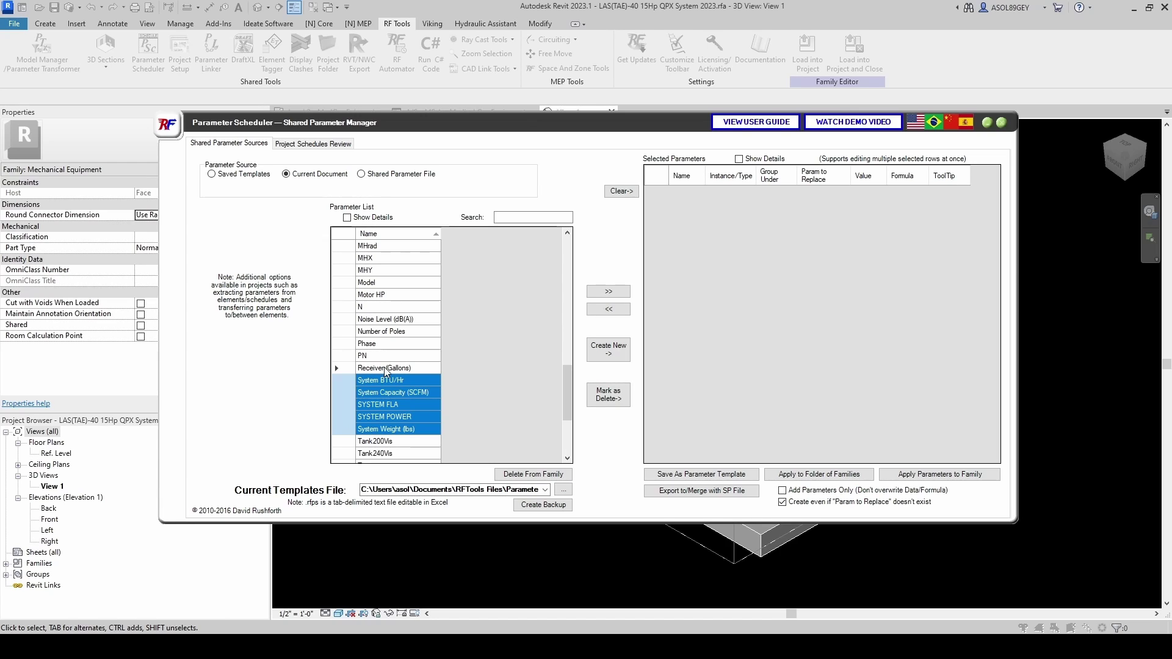
{"action": "left_click", "coordinate": [382, 380], "text": "ctrl"}
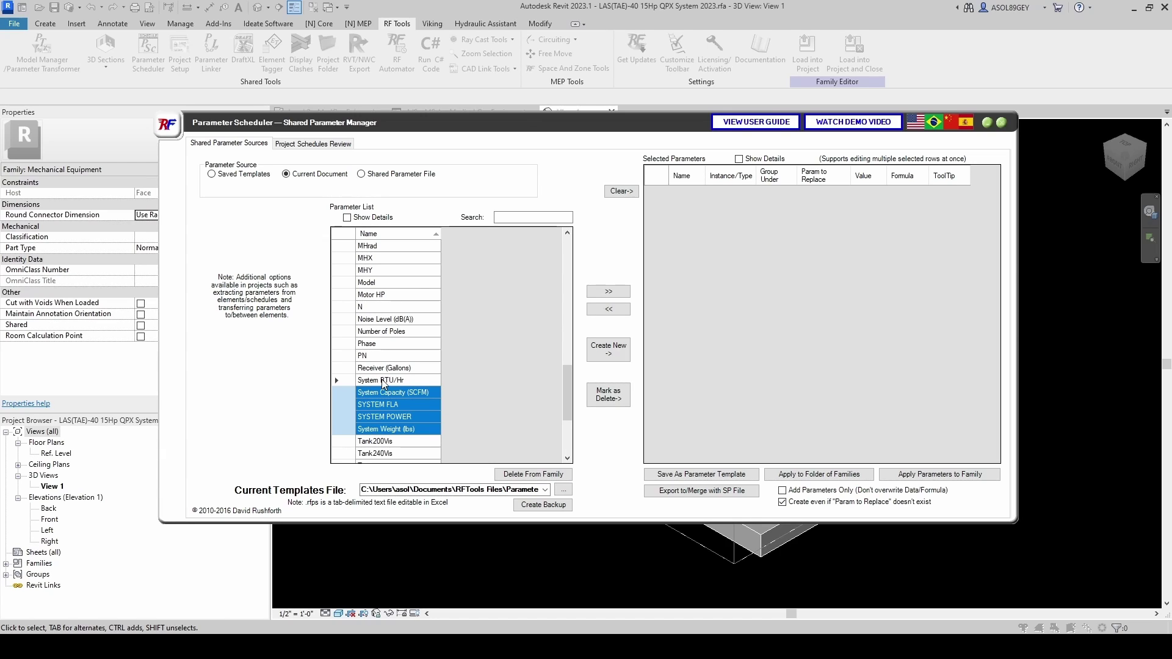
{"action": "left_click", "coordinate": [383, 392], "text": "ctrl"}
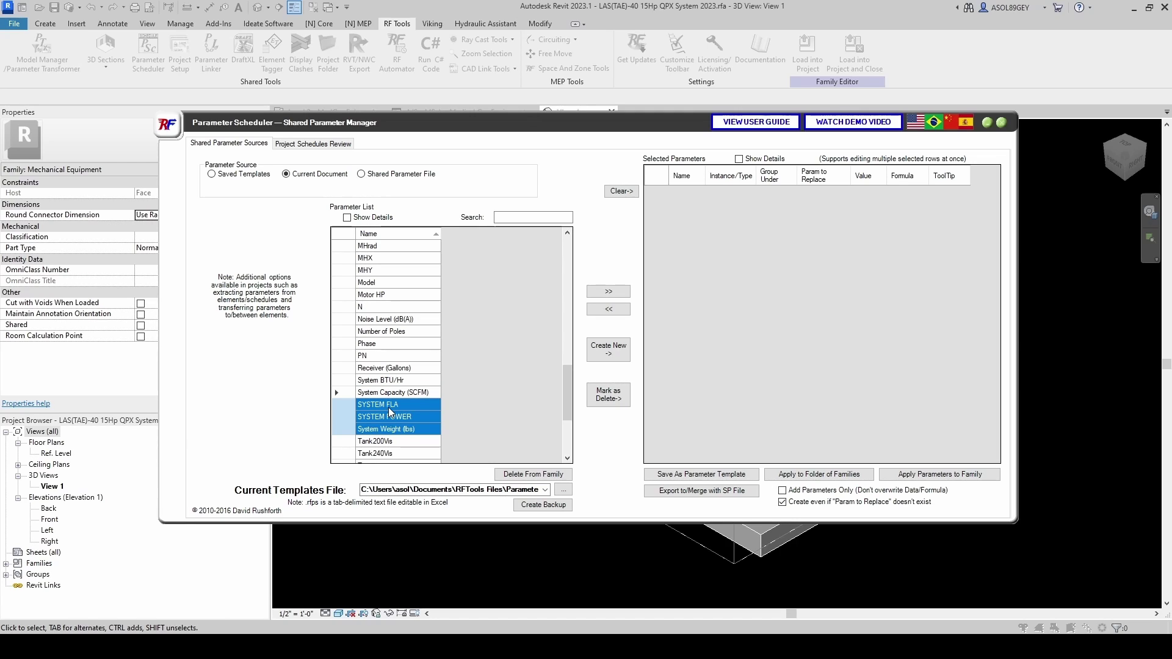
{"action": "left_click", "coordinate": [389, 408], "text": "ctrl"}
{"action": "left_click", "coordinate": [389, 416], "text": "ctrl"}
{"action": "left_click", "coordinate": [397, 429], "text": "ctrl"}
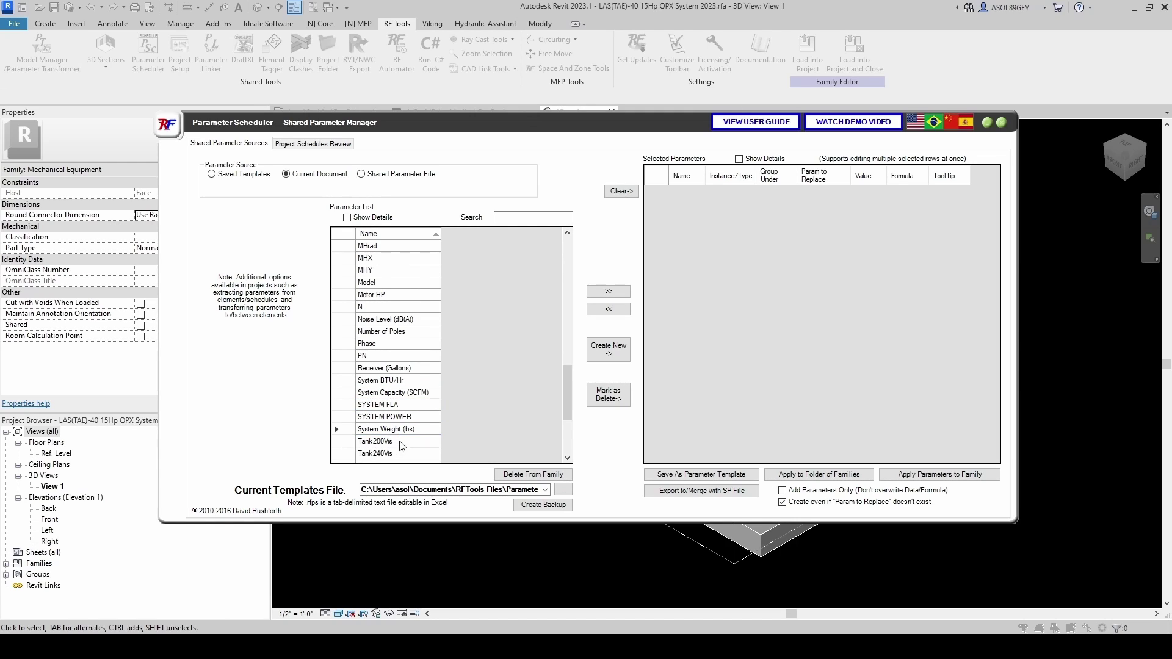
Deselect the last non-AJS parameters in the list, including TYPE1, Voltage and VOLTS/PHASE/Hz
{"action": "scroll", "coordinate": [400, 449], "scroll_direction": "down", "scroll_amount": 3}
{"action": "left_click", "coordinate": [392, 393], "text": "ctrl"}
{"action": "left_click", "coordinate": [381, 435], "text": "ctrl"}
{"action": "scroll", "coordinate": [397, 423], "scroll_direction": "down", "scroll_amount": 1}
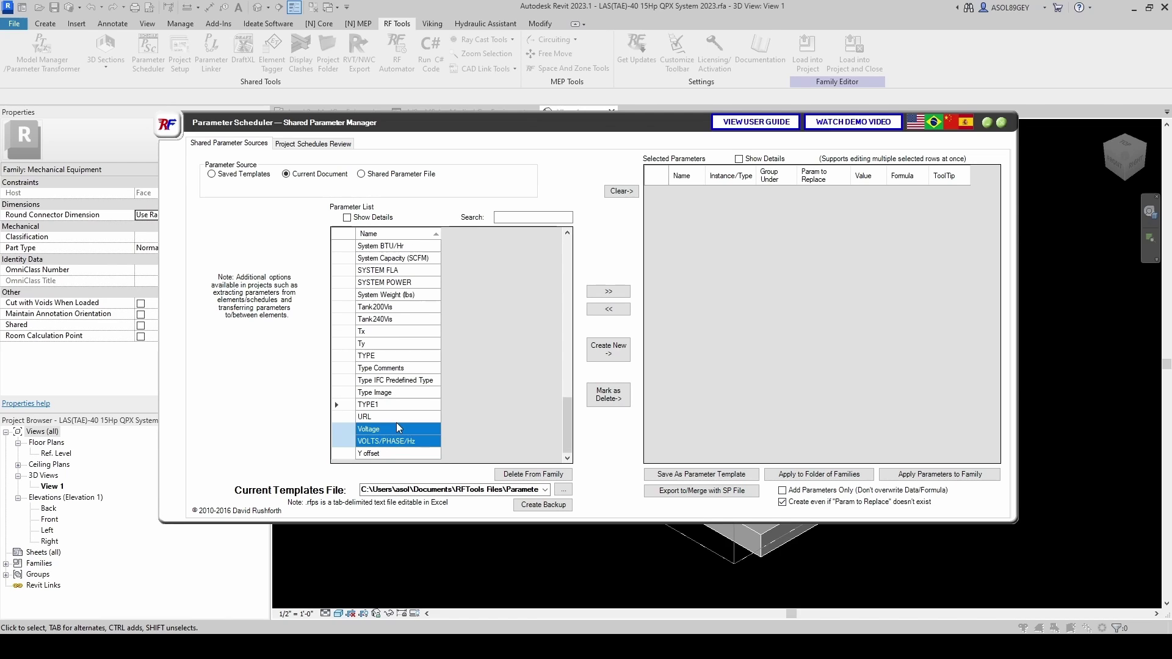
{"action": "left_click", "coordinate": [385, 430], "text": "ctrl"}
{"action": "left_click", "coordinate": [389, 443], "text": "ctrl"}
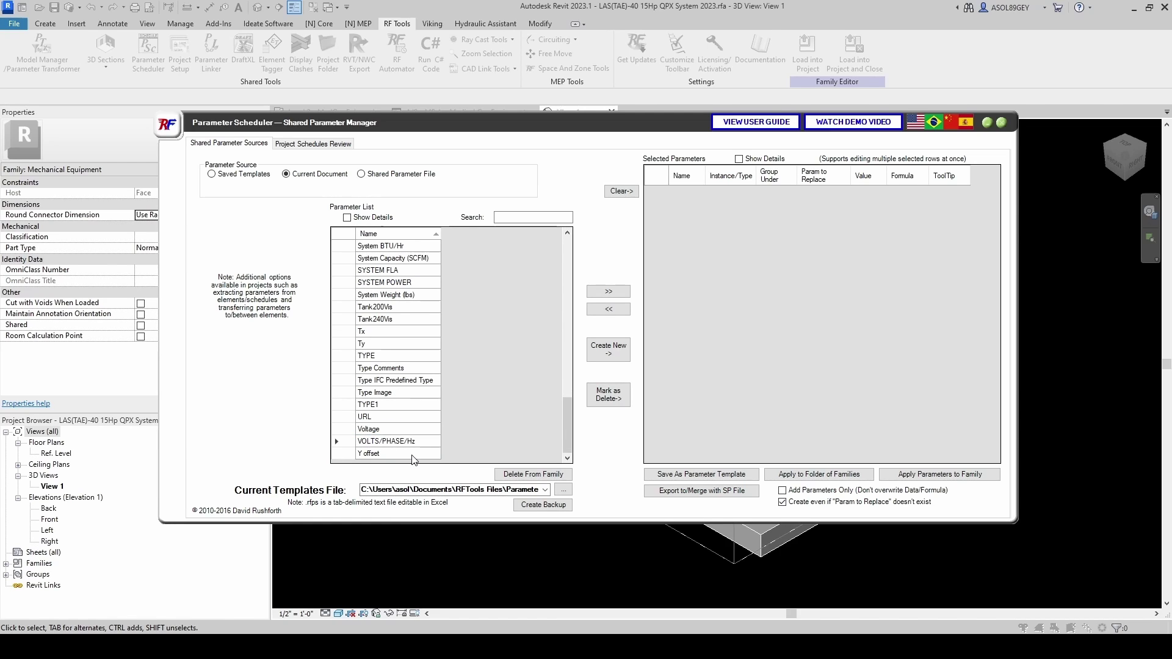
Transfer the highlighted AJS equipment parameters, AJS EquipBAS through AJS EquipTag, to the selected parameters
{"action": "scroll", "coordinate": [412, 460], "scroll_direction": "up", "scroll_amount": 15}
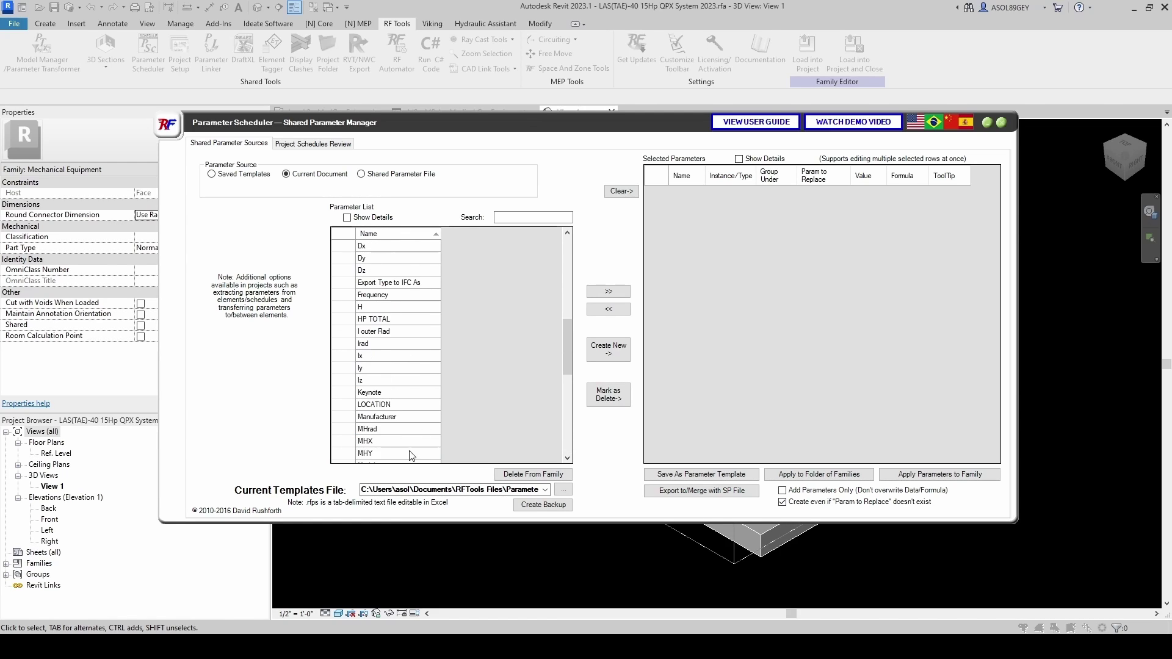
{"action": "left_click_drag", "start_coordinate": [390, 294], "coordinate": [406, 453]}
{"action": "scroll", "coordinate": [406, 453], "scroll_direction": "down", "scroll_amount": 1}
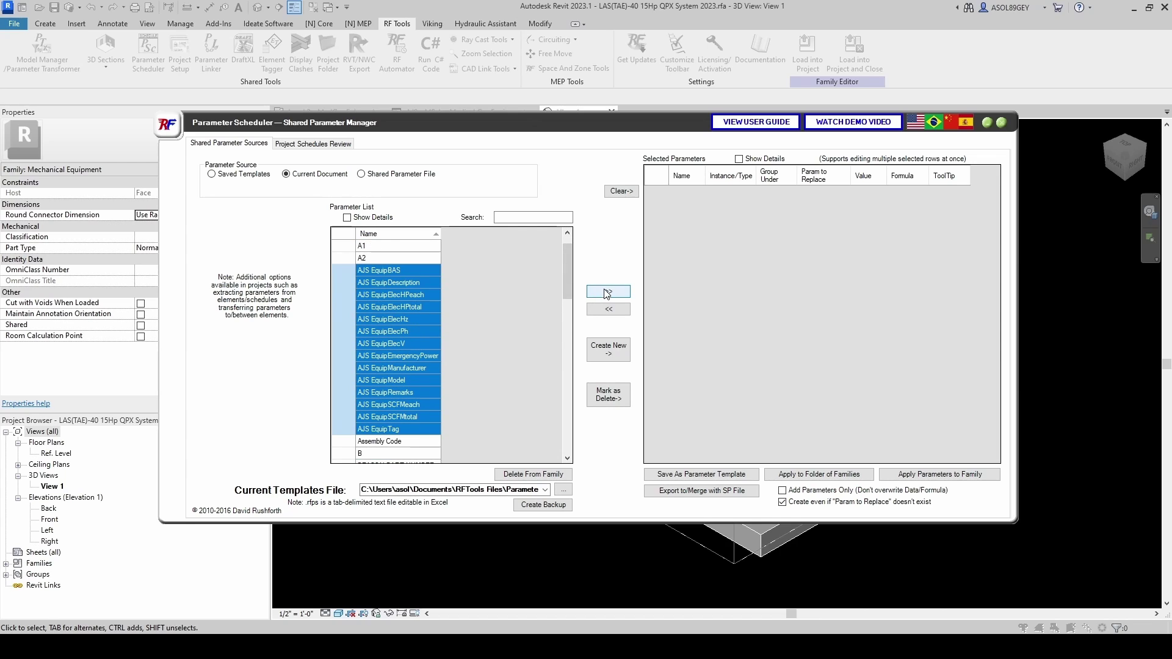
{"action": "left_click", "coordinate": [608, 293]}
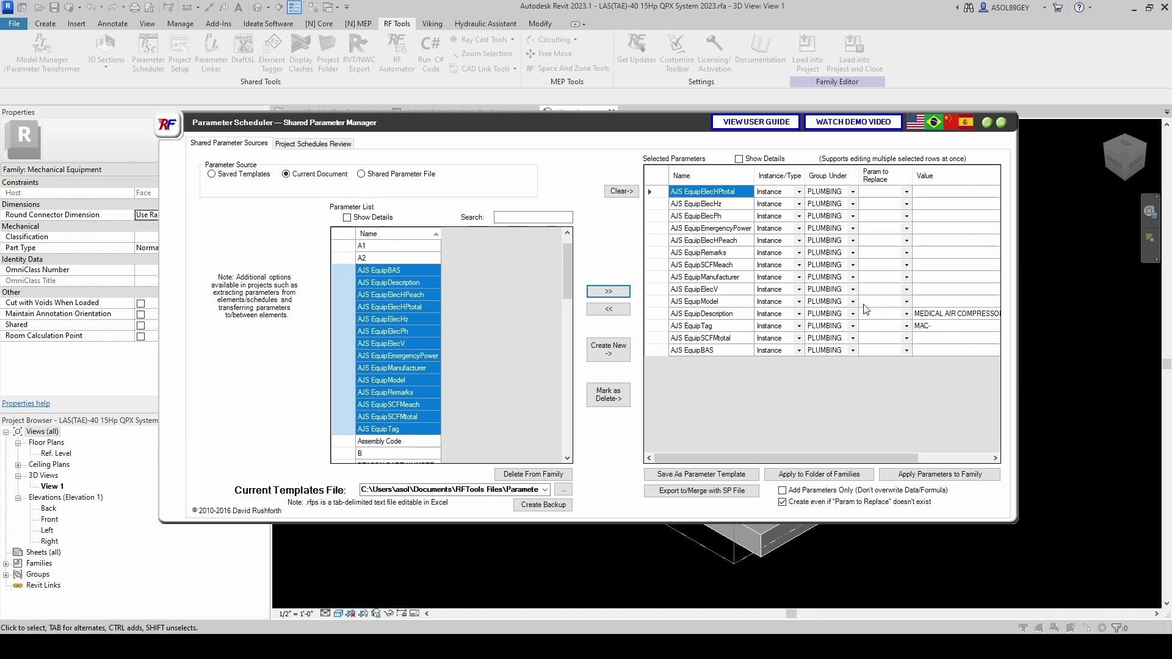
Clear the preset values of AJS EquipDescription and AJS EquipTag in the selected parameters
{"action": "left_click", "coordinate": [922, 315]}
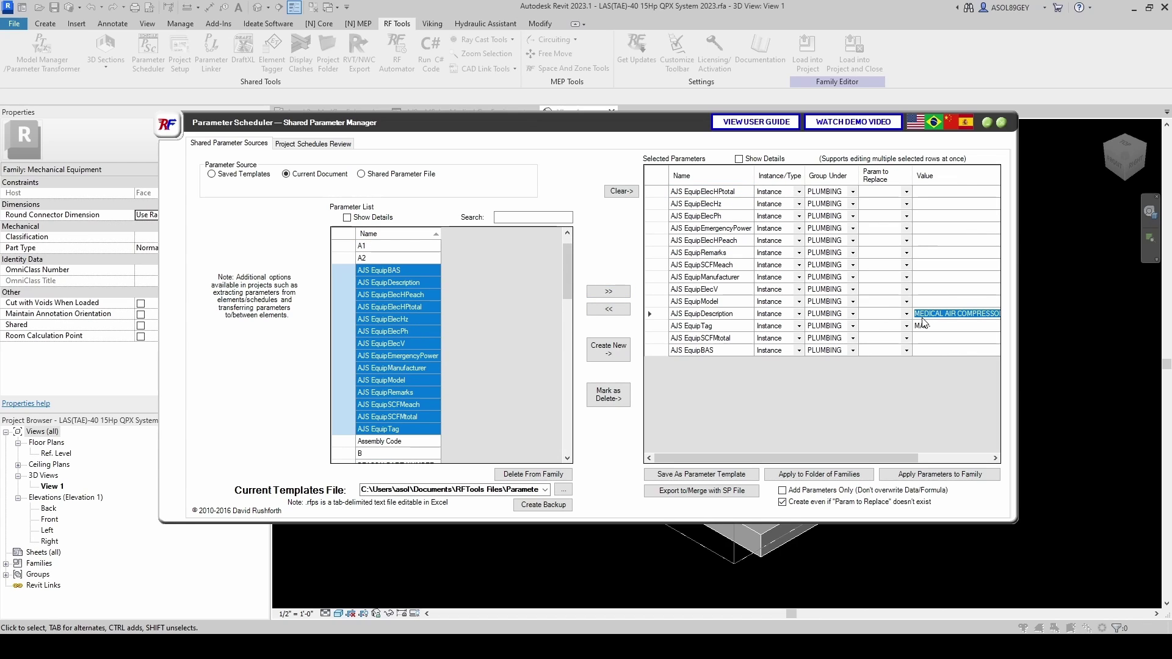
{"action": "key", "text": "BackSpace"}
{"action": "left_click", "coordinate": [931, 327]}
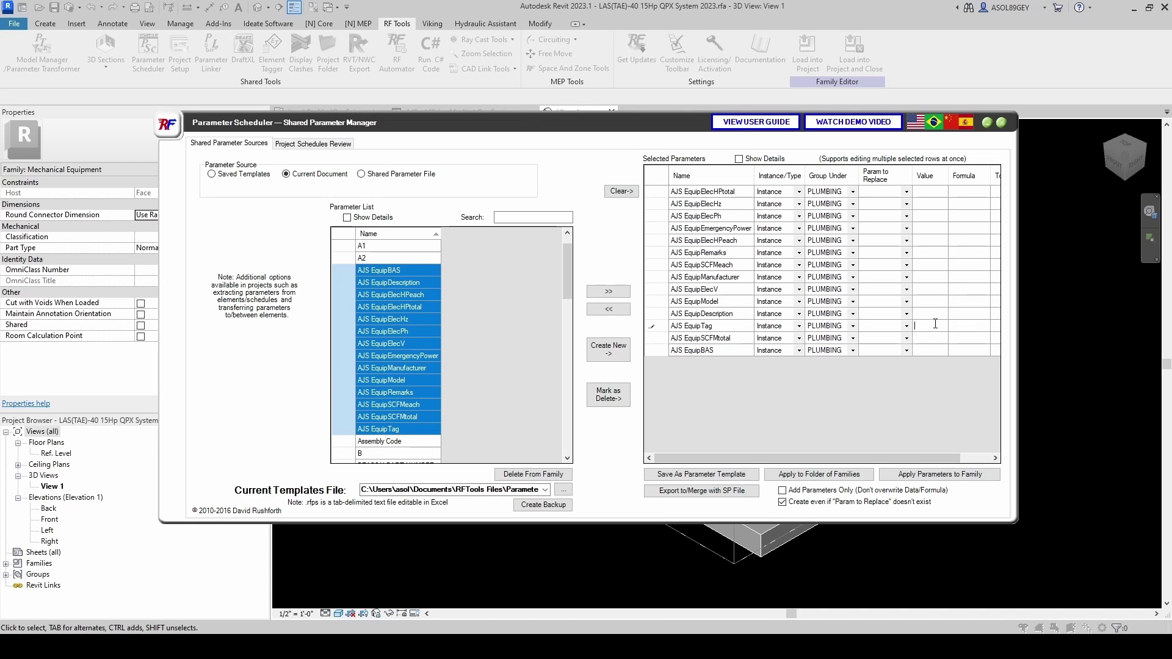
Save the selected parameters as a template named AJS MedEquip MAC and MVP, and close the Parameter Scheduler
{"action": "left_click", "coordinate": [707, 477]}
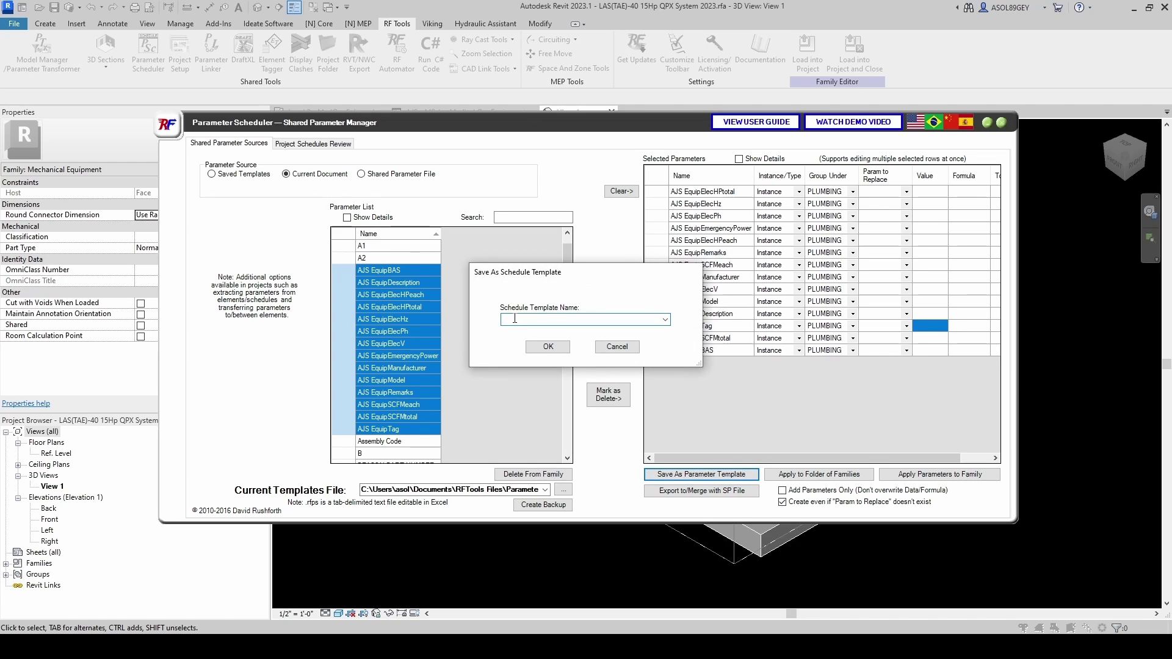
{"action": "type", "text": "AJS MedEquip MAC and MVP"}
{"action": "left_click", "coordinate": [541, 348]}
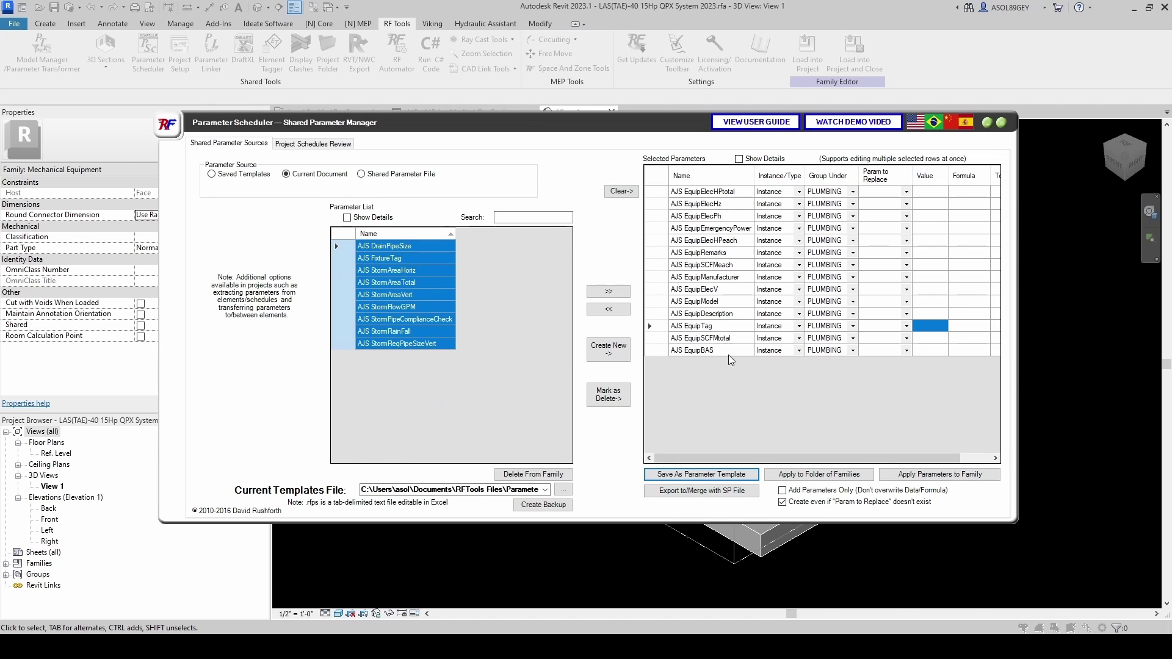
{"action": "left_click", "coordinate": [1002, 123]}
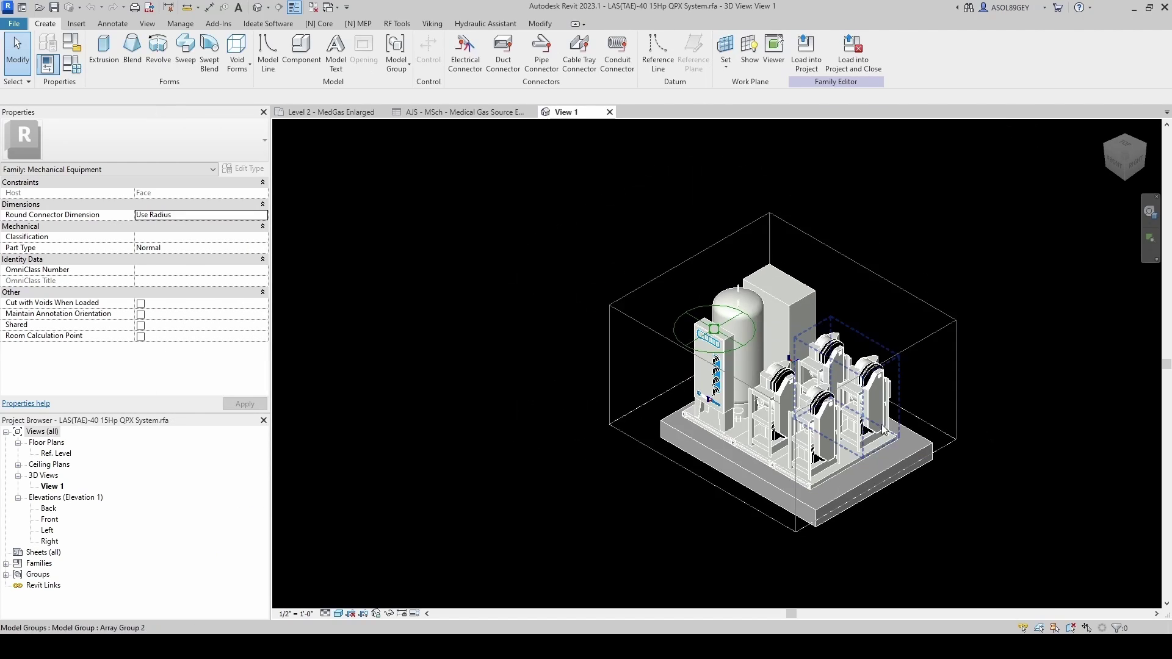
{"action": "middle_click_drag", "start_coordinate": [745, 367], "coordinate": [661, 372]}
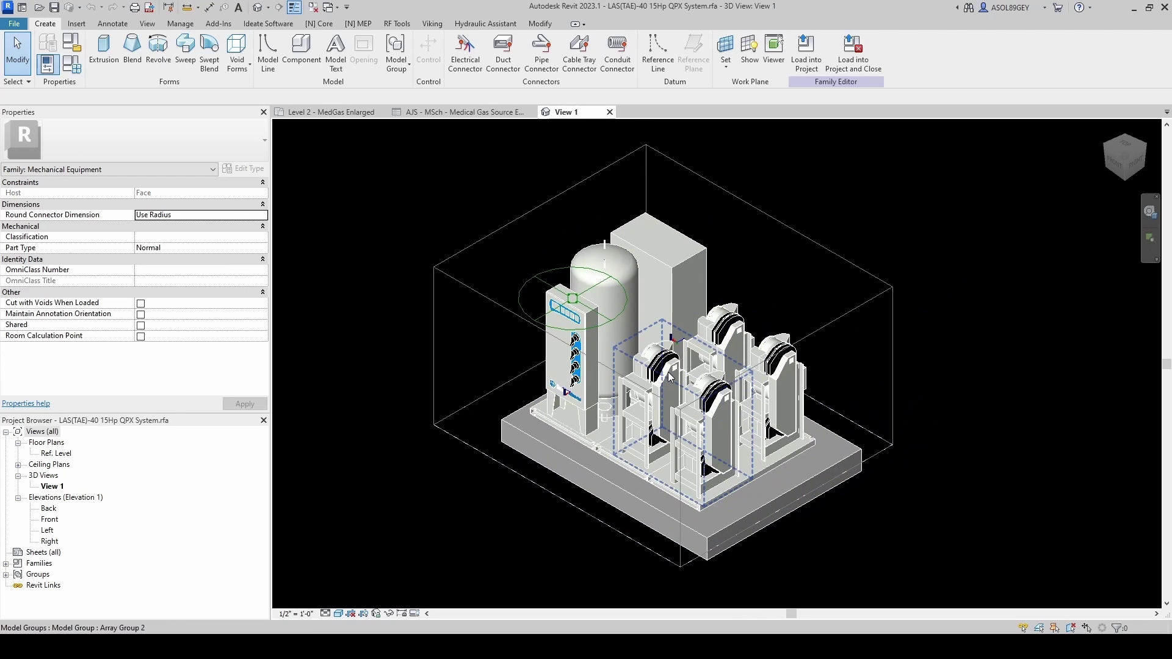
Review the compressor family's parameter list in Family Types, checking for AJS parameters, and close it without changes
{"action": "left_click", "coordinate": [71, 70]}
{"action": "scroll", "coordinate": [732, 306], "scroll_direction": "down", "scroll_amount": 10}
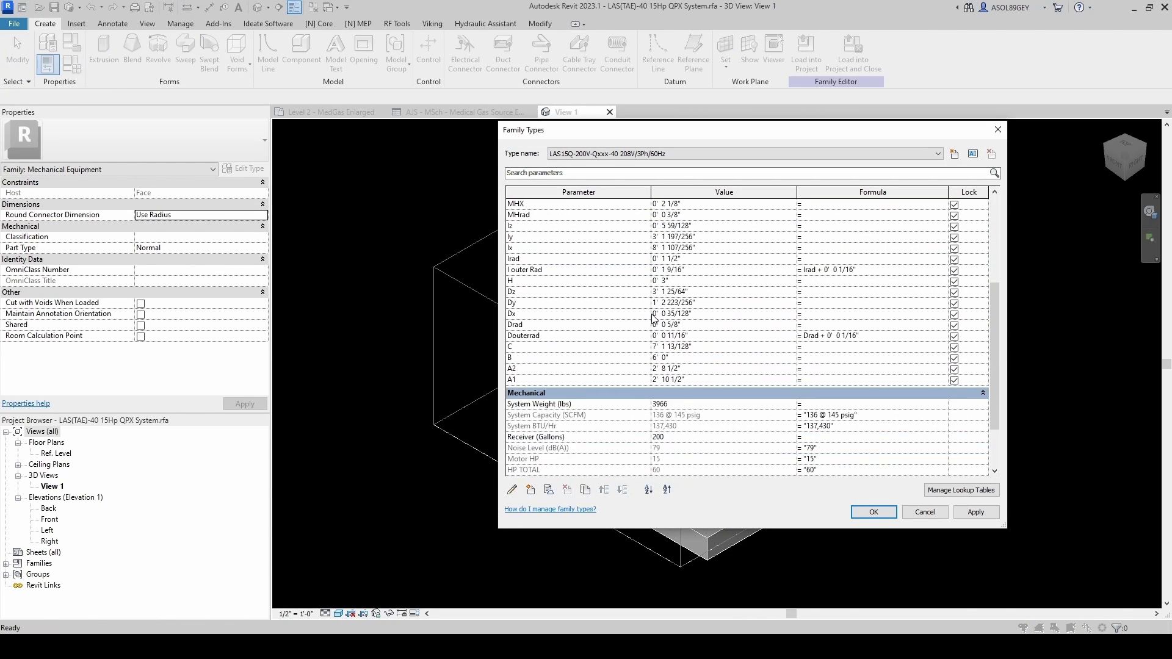
{"action": "scroll", "coordinate": [659, 358], "scroll_direction": "up", "scroll_amount": 4}
{"action": "scroll", "coordinate": [659, 359], "scroll_direction": "up", "scroll_amount": 6}
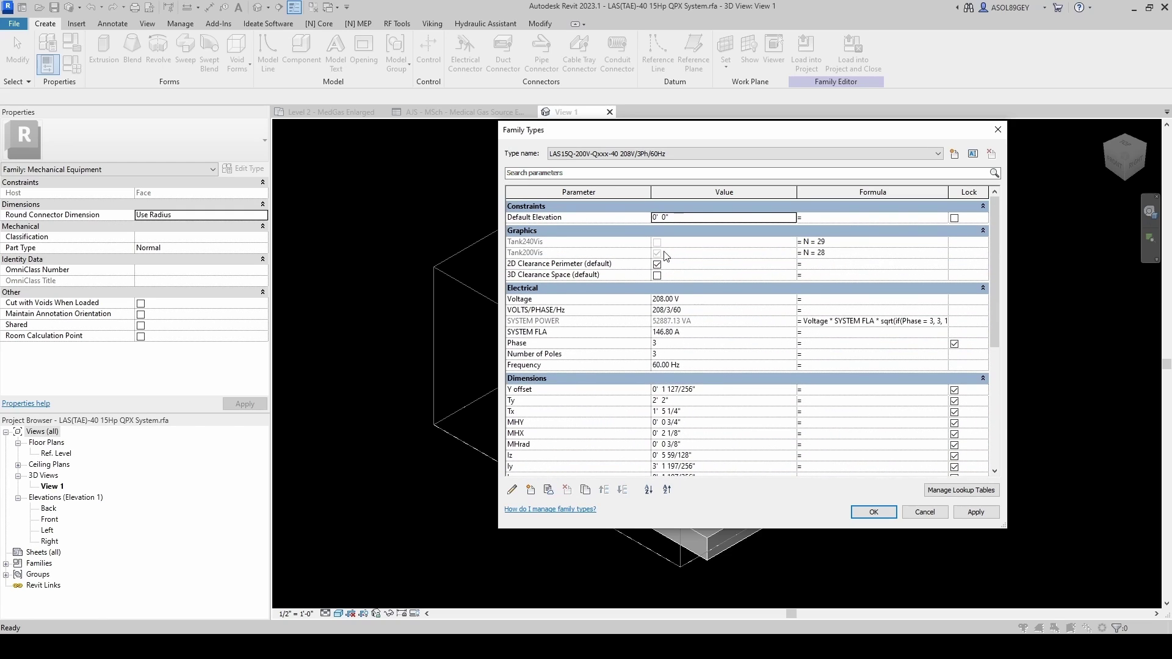
{"action": "left_click", "coordinate": [998, 130]}
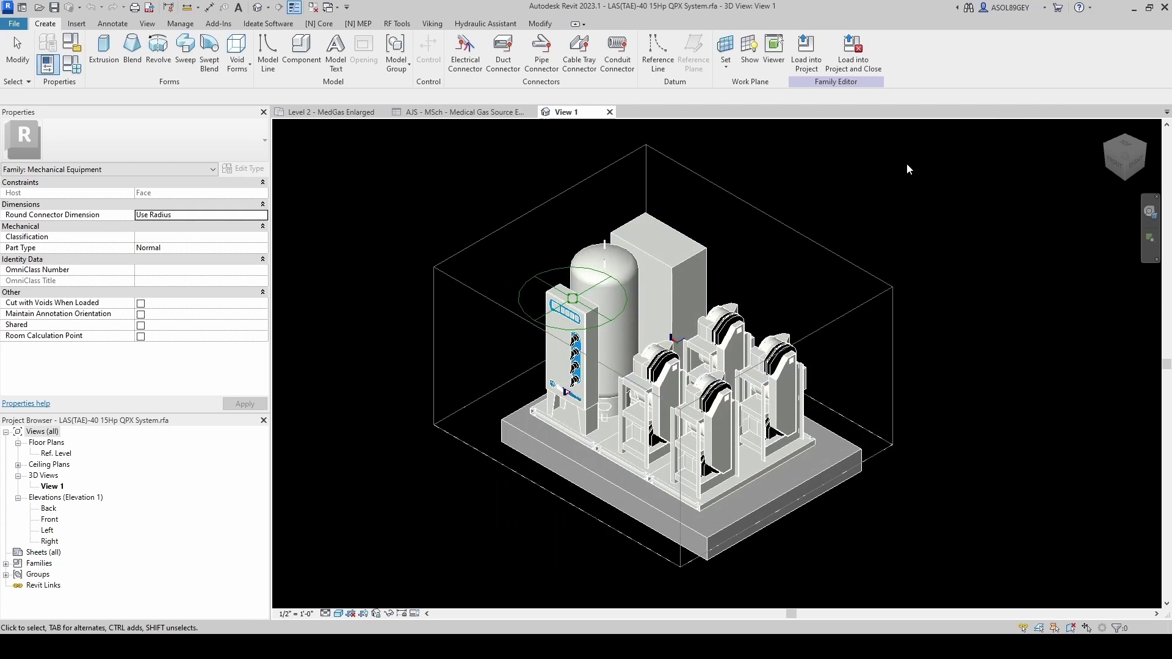
Open the Parameter Scheduler and add all parameters from the AJS MedEquip MAC and MVP template to the selected parameters
{"action": "left_click", "coordinate": [398, 24]}
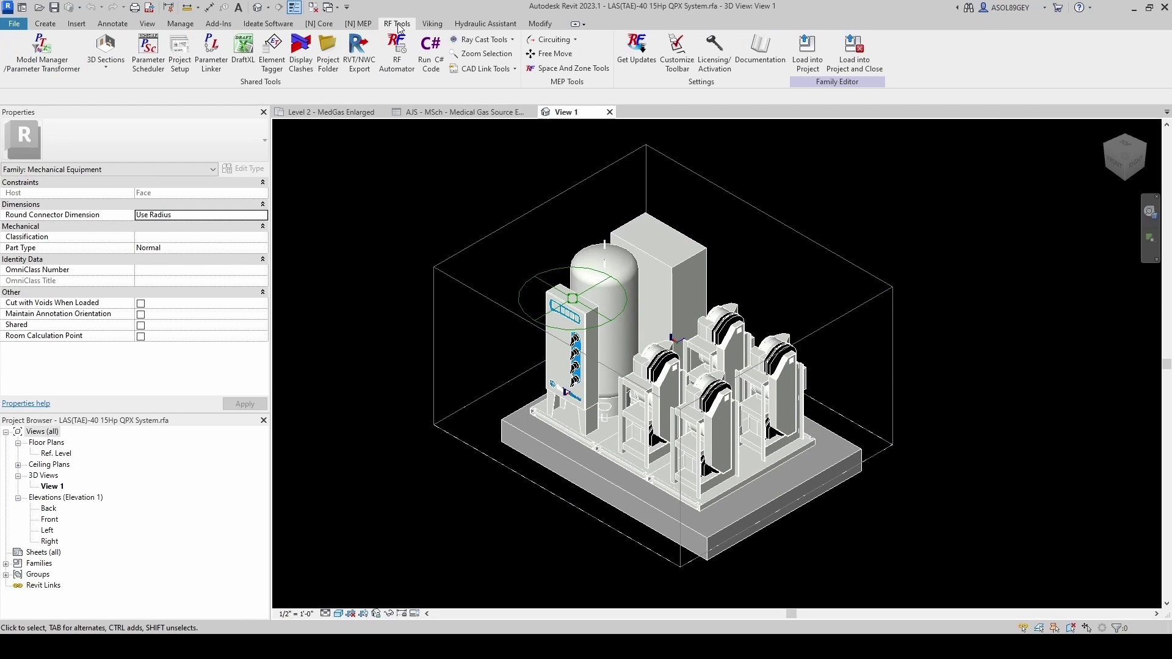
{"action": "left_click", "coordinate": [148, 51]}
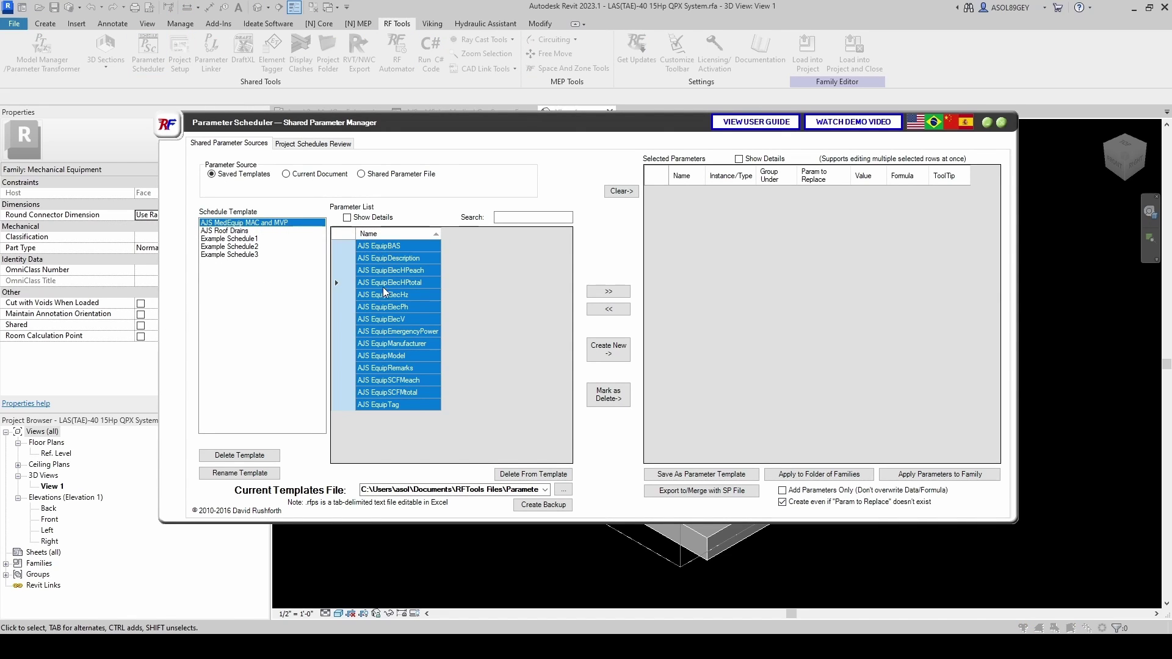
{"action": "left_click", "coordinate": [617, 292]}
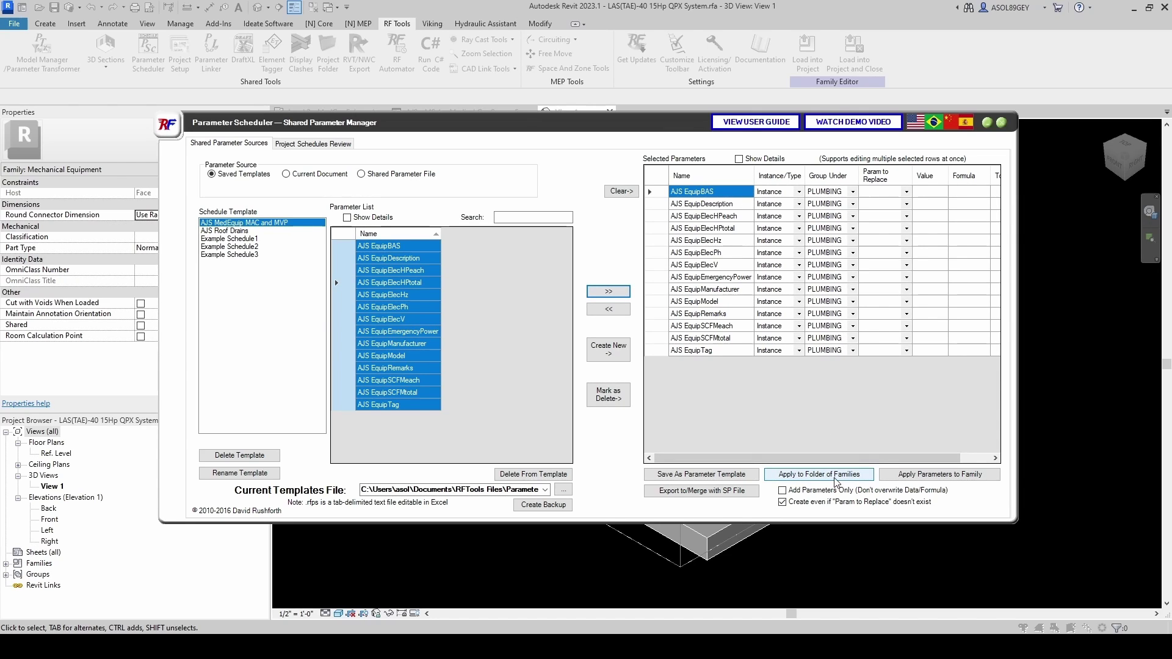
Apply the selected AJS equipment parameters to the open compressor family and close the Parameter Scheduler
{"action": "left_click", "coordinate": [816, 480]}
{"action": "left_click", "coordinate": [1050, 172]}
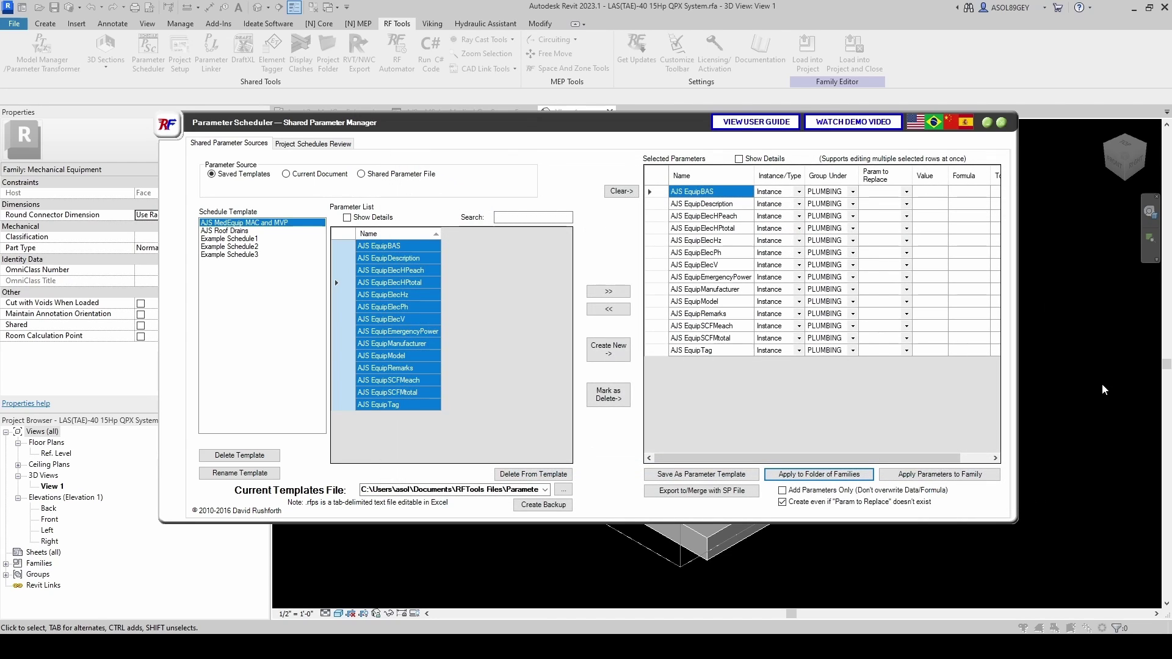
{"action": "left_click", "coordinate": [917, 480]}
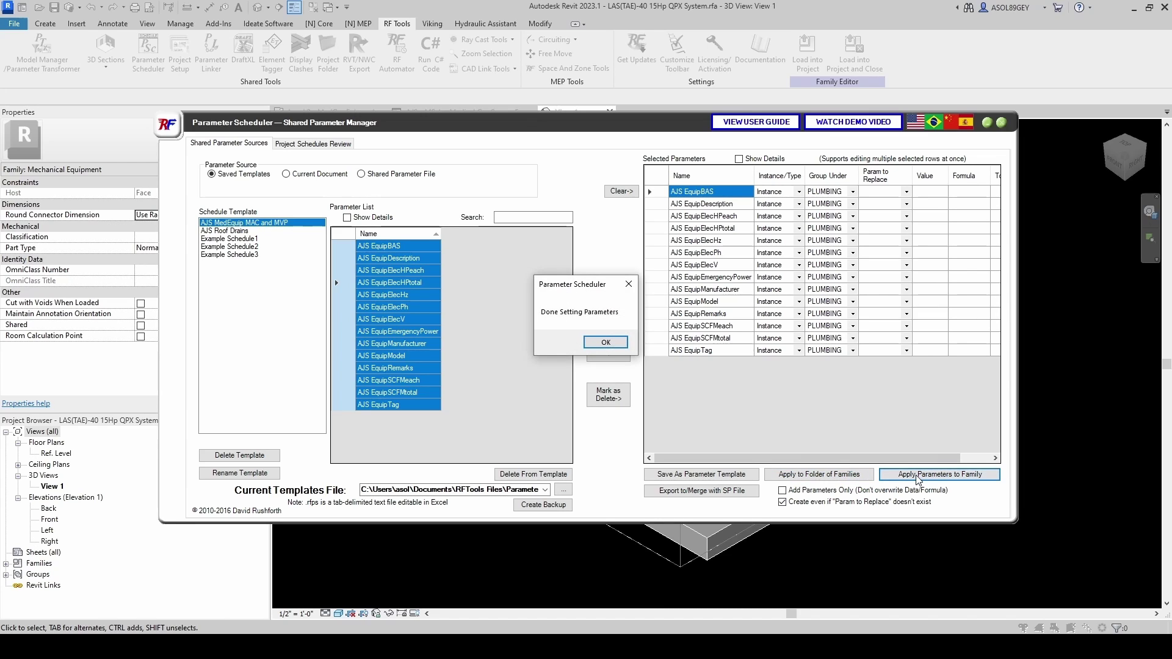
{"action": "left_click", "coordinate": [603, 342]}
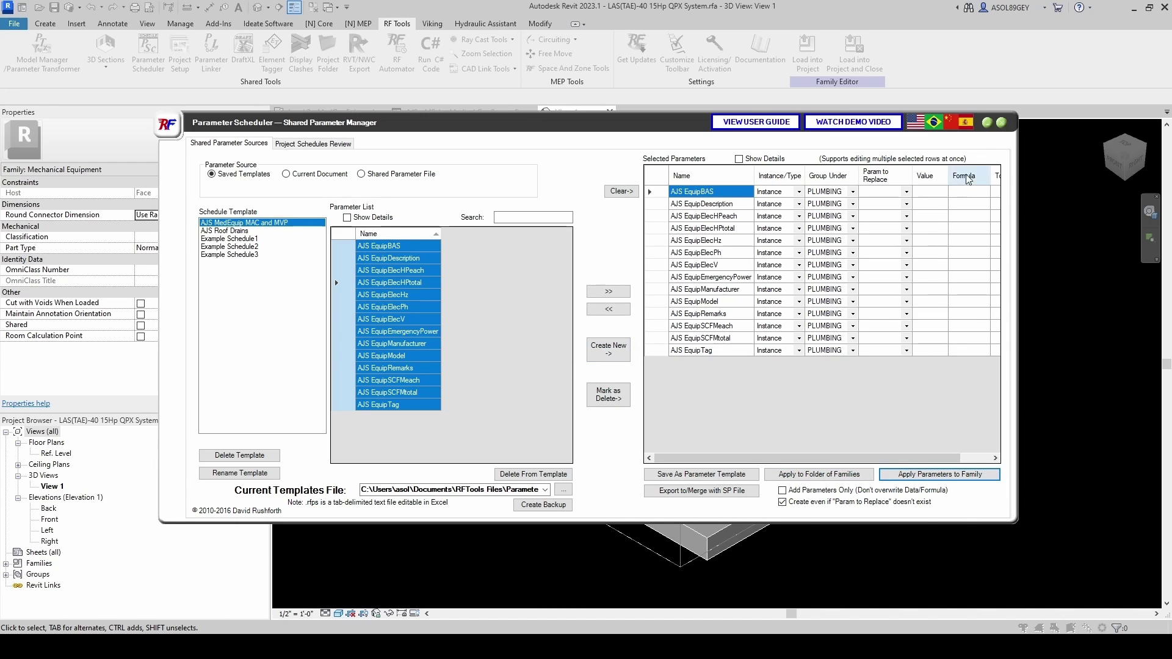
{"action": "left_click", "coordinate": [1002, 123]}
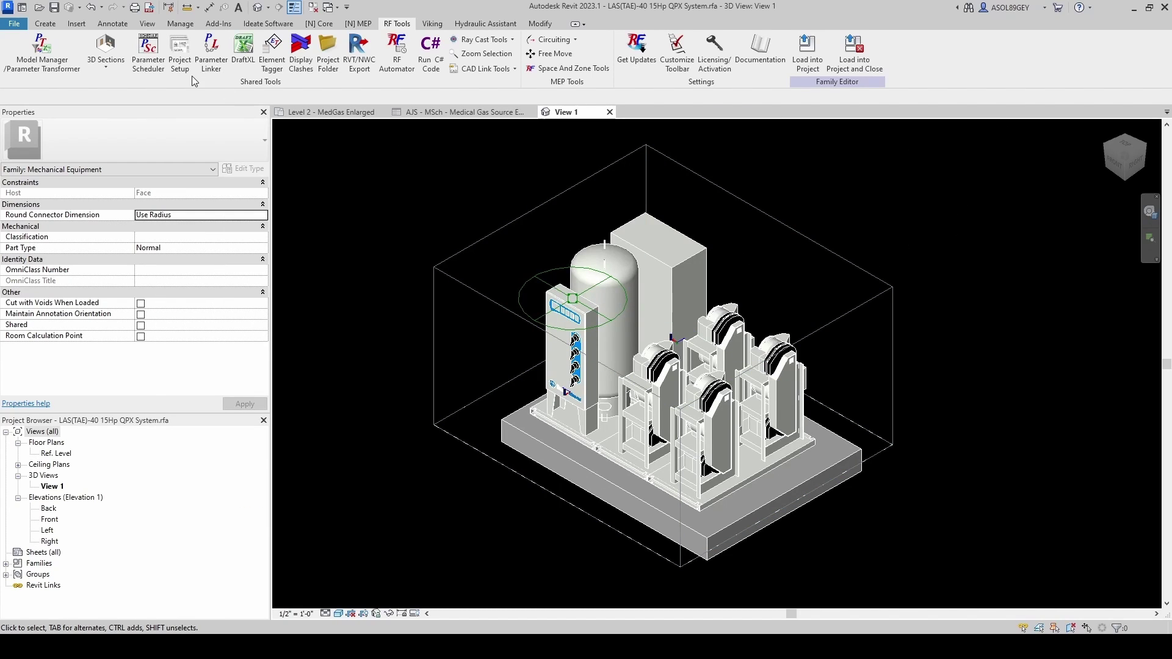
Check the AJS parameters under Plumbing in the Family Types, accept the dialog and save the compressor family
{"action": "left_click", "coordinate": [49, 25]}
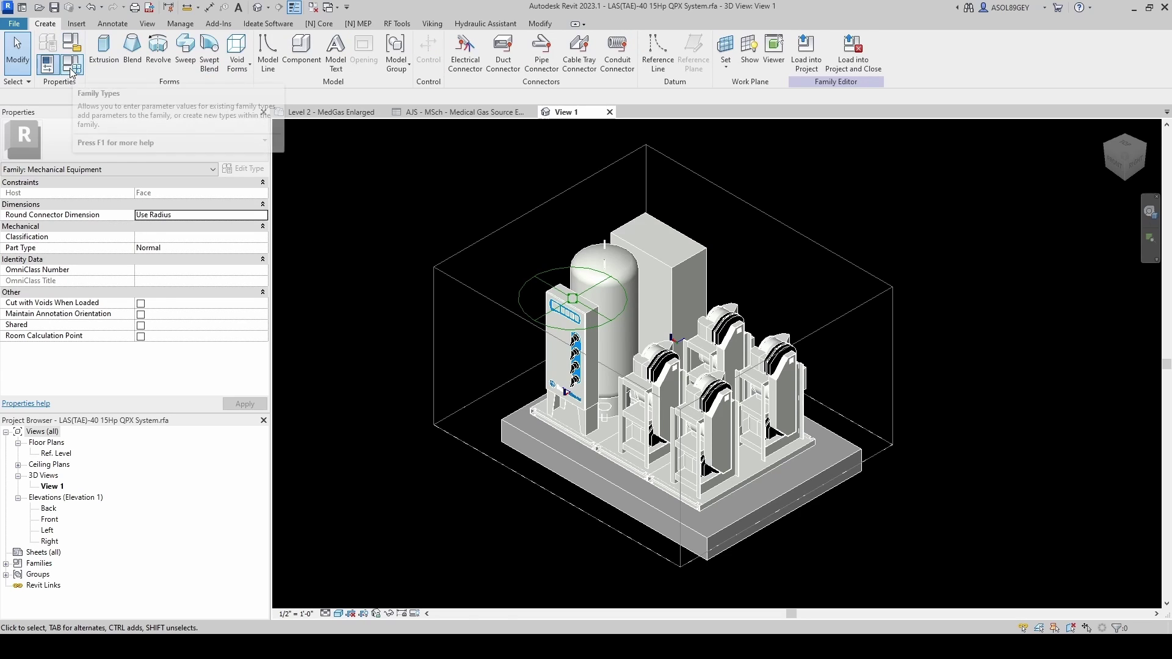
{"action": "left_click", "coordinate": [73, 66]}
{"action": "scroll", "coordinate": [513, 333], "scroll_direction": "down", "scroll_amount": 3}
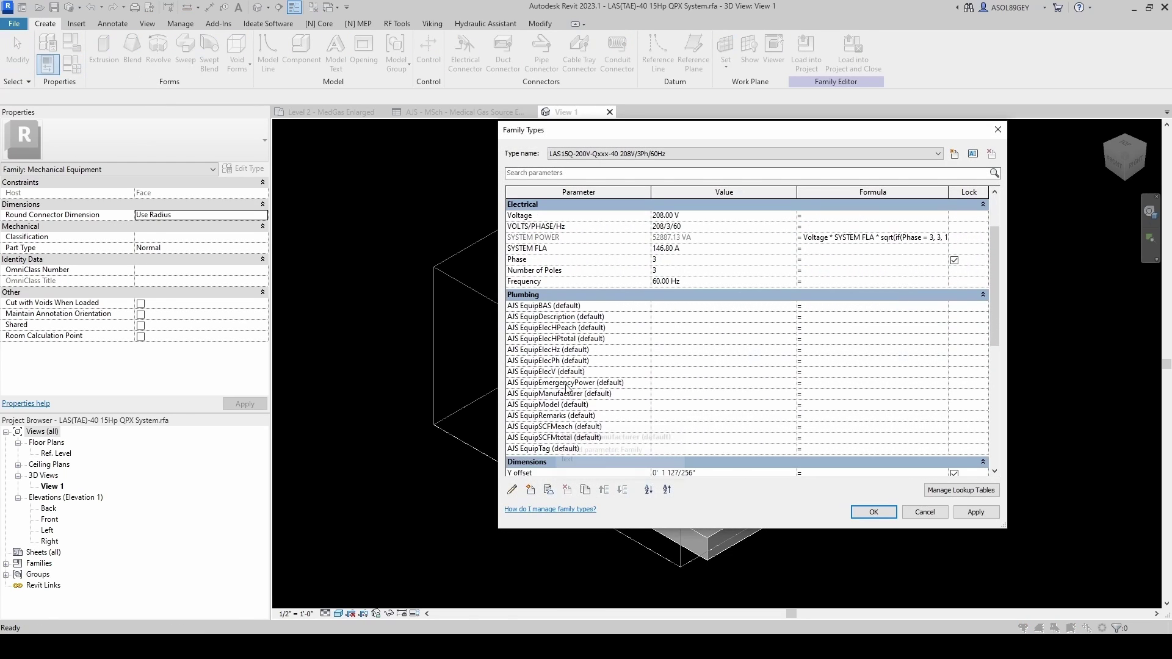
{"action": "left_click", "coordinate": [874, 511]}
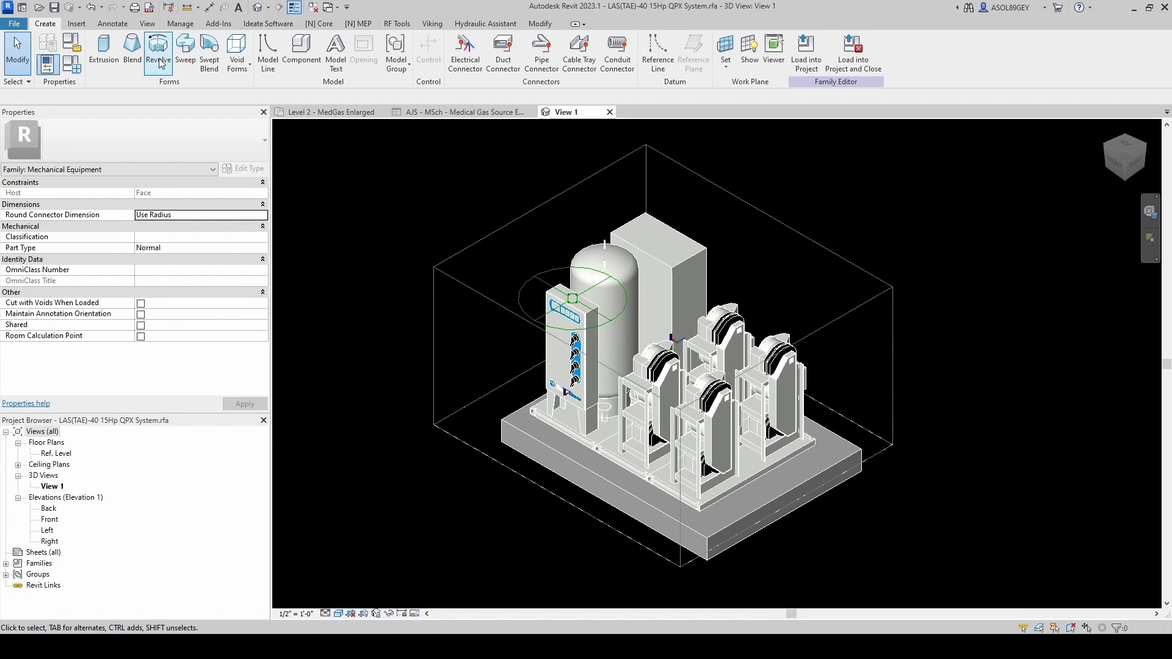
{"action": "left_click", "coordinate": [54, 8]}
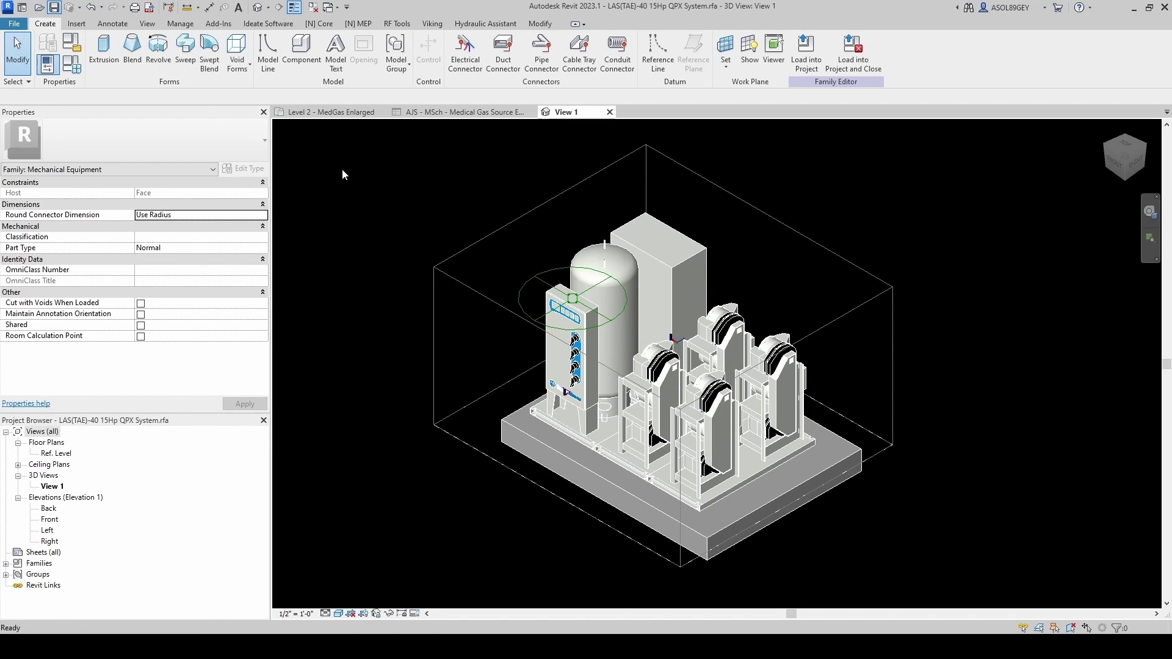